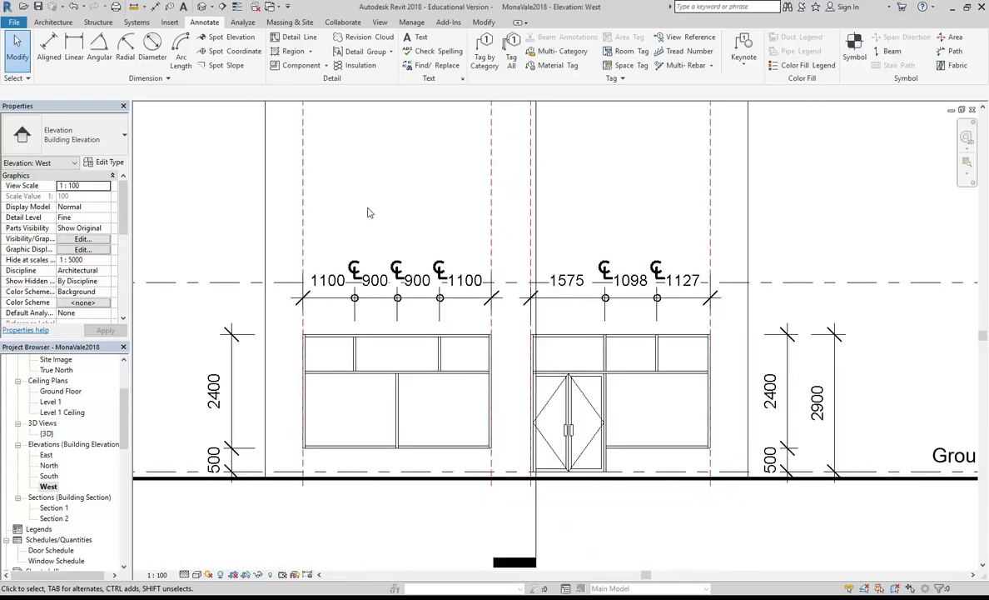
Pan and zoom the West elevation, selecting the existing 300mm wall to check its extent
{"action": "middle_click_drag", "start_coordinate": [375, 212], "coordinate": [380, 166]}
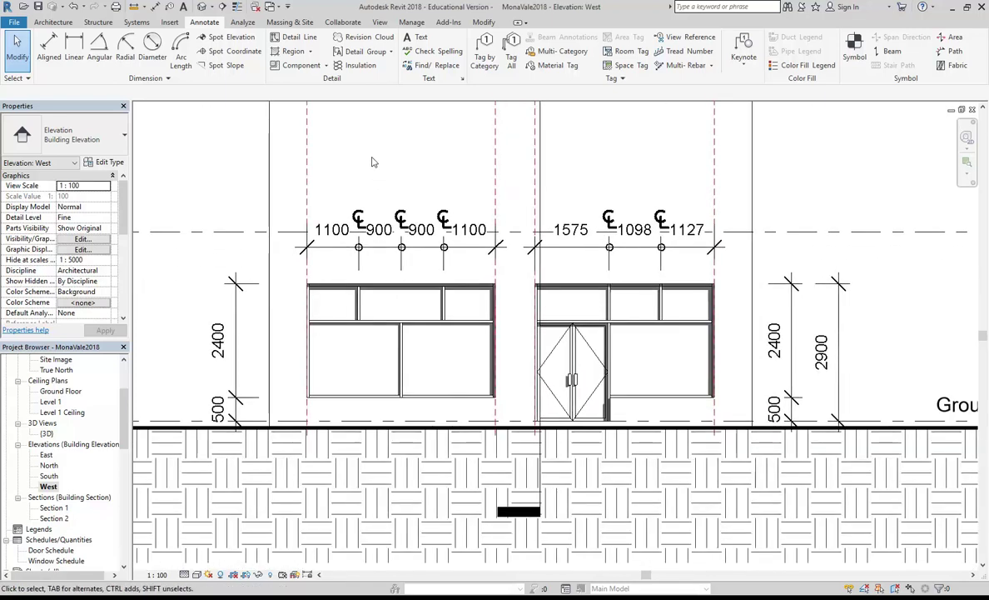
{"action": "scroll", "coordinate": [373, 161], "scroll_direction": "up", "scroll_amount": 1}
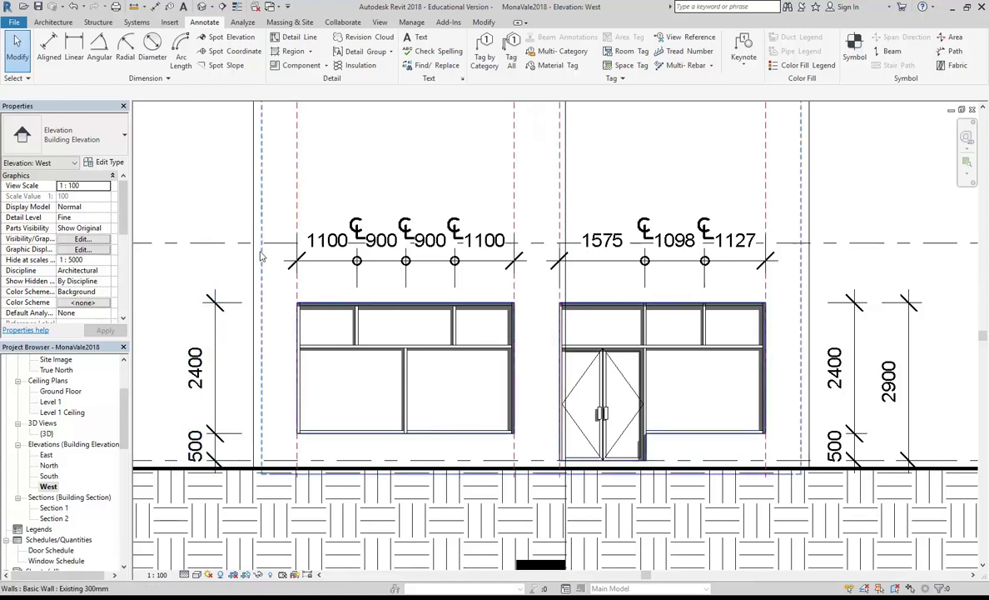
{"action": "mouse_move", "coordinate": [229, 182]}
{"action": "middle_mouse_down"}
{"action": "mouse_move", "coordinate": [222, 177]}
{"action": "mouse_move", "coordinate": [231, 170]}
{"action": "middle_mouse_up"}
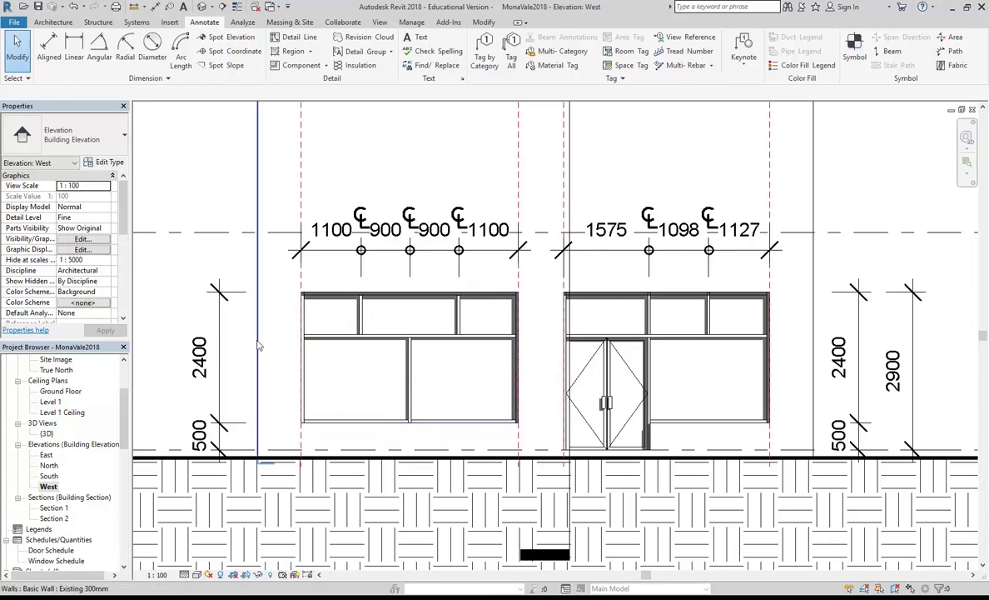
{"action": "left_click", "coordinate": [260, 408]}
{"action": "left_click", "coordinate": [387, 183]}
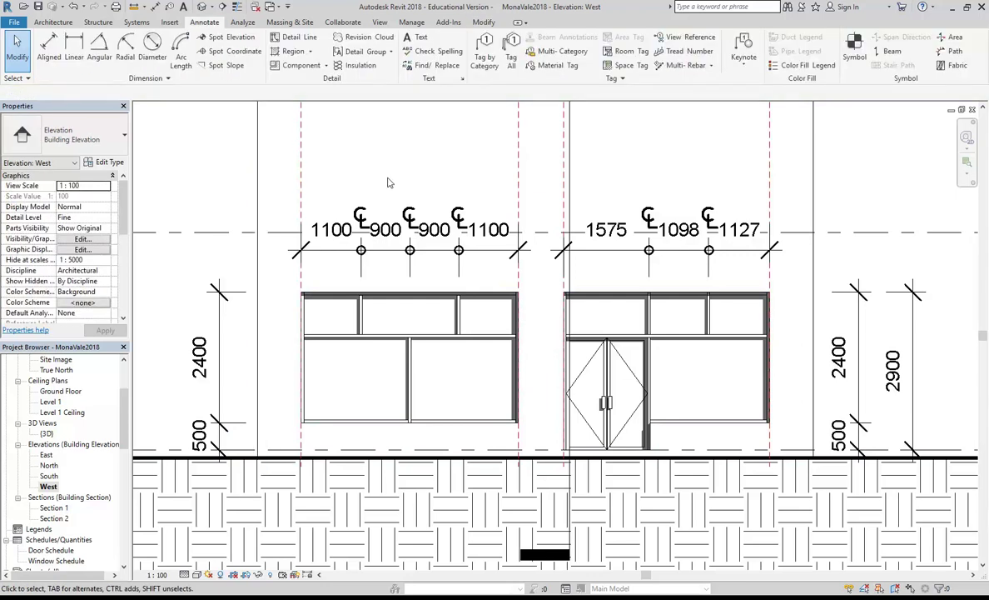
{"action": "scroll", "coordinate": [388, 182], "scroll_direction": "down", "scroll_amount": 4}
{"action": "left_click", "coordinate": [388, 163]}
{"action": "scroll", "coordinate": [388, 166], "scroll_direction": "up", "scroll_amount": 2}
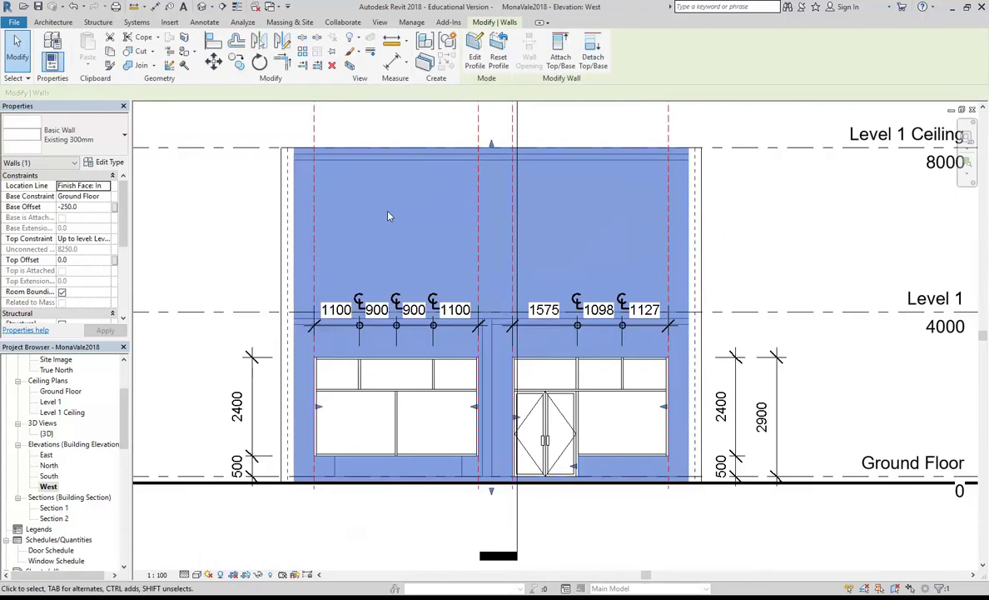
{"action": "scroll", "coordinate": [389, 217], "scroll_direction": "up", "scroll_amount": 2}
{"action": "key", "text": "Escape"}
{"action": "middle_click_drag", "start_coordinate": [408, 170], "coordinate": [370, 147]}
{"action": "scroll", "coordinate": [370, 146], "scroll_direction": "up", "scroll_amount": 2}
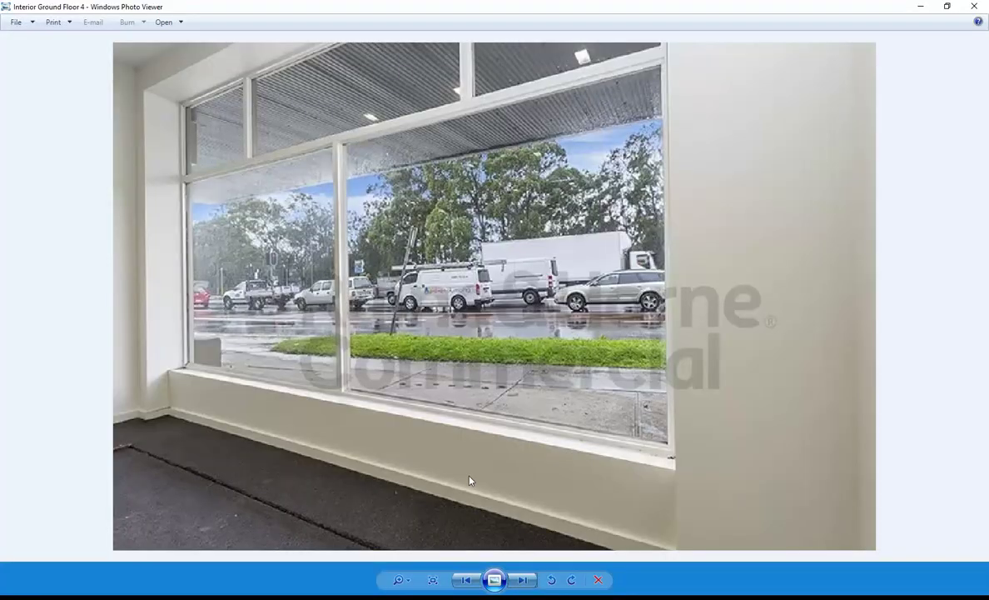
Browse the reference photos and settle on Exterior From Street 1
{"action": "left_click", "coordinate": [468, 579]}
{"action": "left_click", "coordinate": [468, 580]}
{"action": "left_click", "coordinate": [468, 580]}
{"action": "left_click", "coordinate": [469, 579]}
{"action": "left_click", "coordinate": [469, 580]}
{"action": "left_click", "coordinate": [469, 580]}
{"action": "left_click", "coordinate": [469, 580]}
{"action": "left_click", "coordinate": [520, 580]}
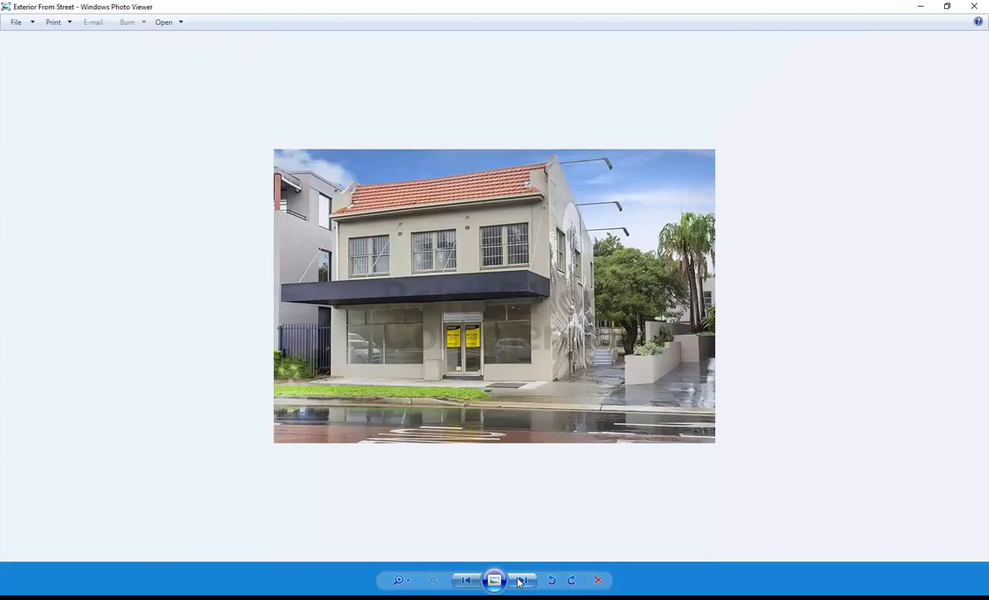
{"action": "left_click", "coordinate": [468, 579]}
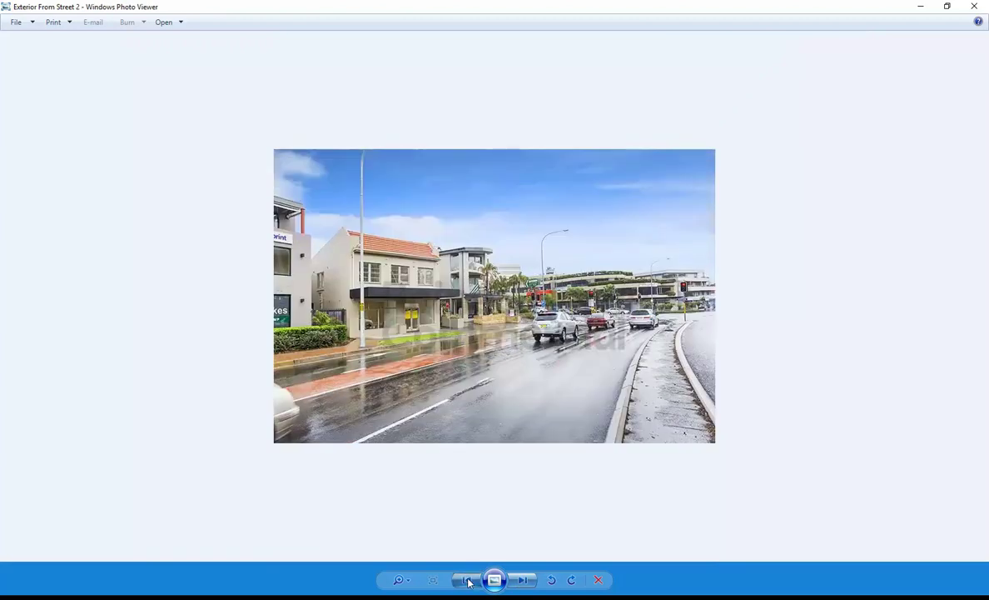
{"action": "left_click", "coordinate": [468, 580]}
{"action": "left_click", "coordinate": [469, 580]}
{"action": "left_click", "coordinate": [523, 580]}
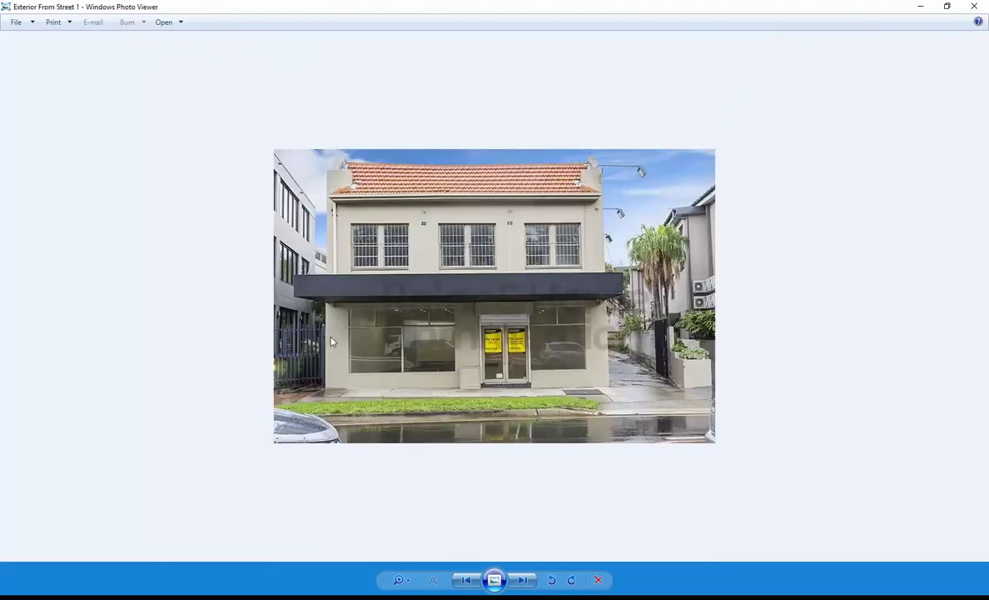
Zoom into the black awning in the photo, then minimize Windows Photo Viewer
{"action": "scroll", "coordinate": [331, 342], "scroll_direction": "up", "scroll_amount": 1}
{"action": "scroll", "coordinate": [331, 342], "scroll_direction": "up", "scroll_amount": 1}
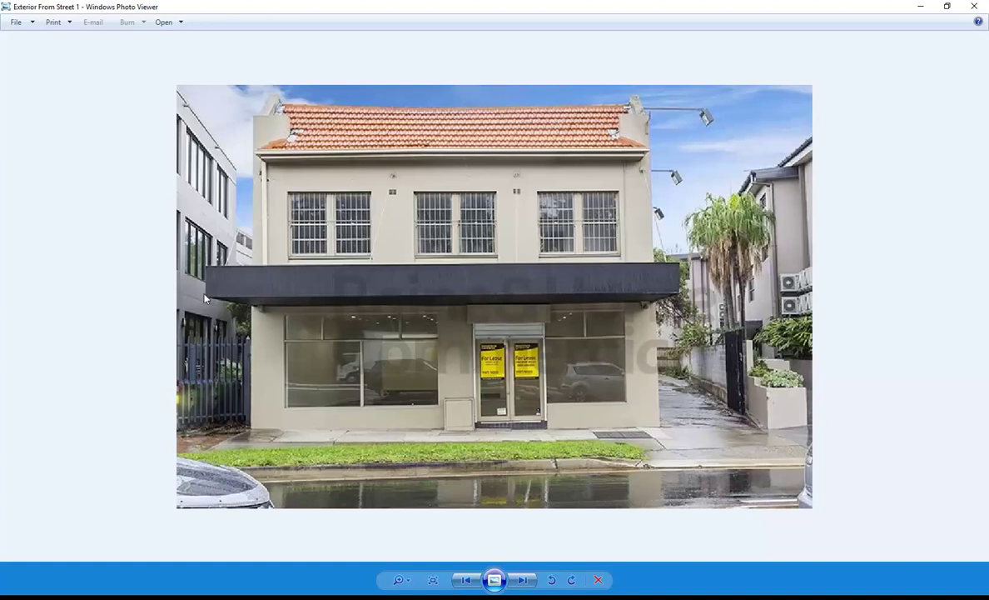
{"action": "scroll", "coordinate": [280, 315], "scroll_direction": "up", "scroll_amount": 5}
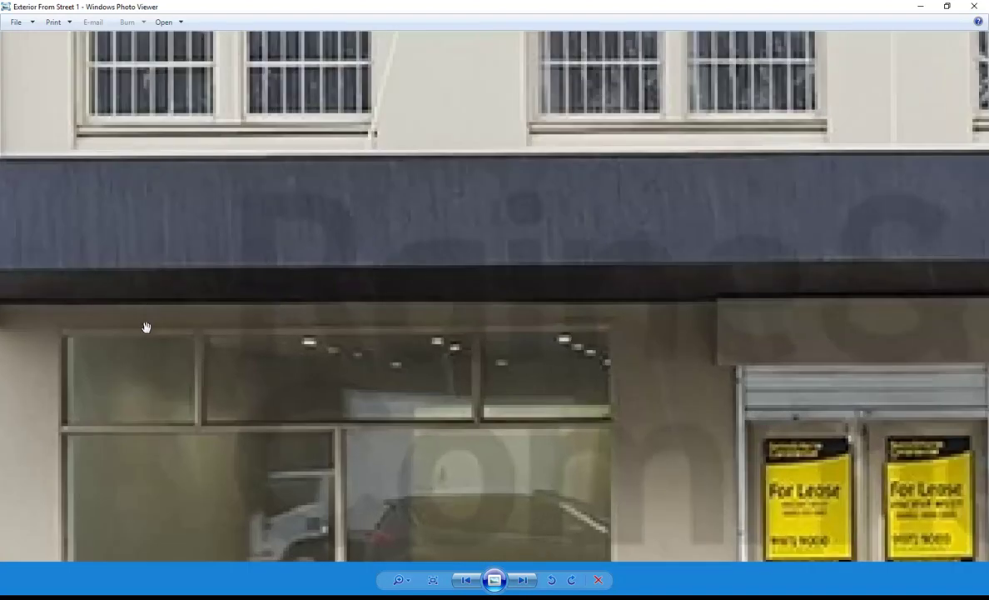
{"action": "scroll", "coordinate": [149, 305], "scroll_direction": "down", "scroll_amount": 5}
{"action": "scroll", "coordinate": [150, 307], "scroll_direction": "down", "scroll_amount": 2}
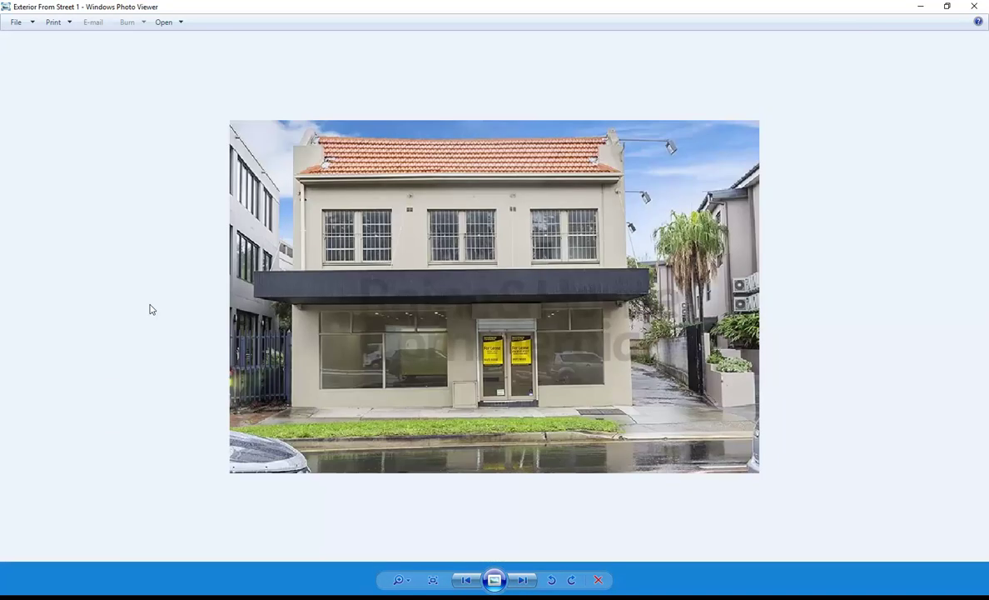
{"action": "left_click", "coordinate": [920, 6]}
{"action": "scroll", "coordinate": [349, 159], "scroll_direction": "up", "scroll_amount": 3}
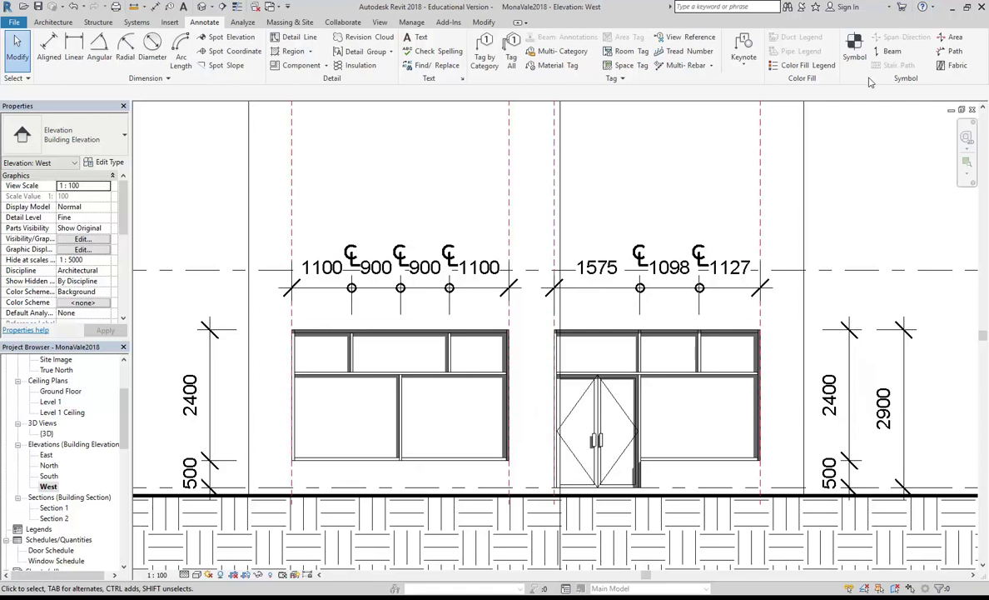
Draw a horizontal reference plane across the West elevation at 3000 high, above the window heads
{"action": "left_click", "coordinate": [53, 22]}
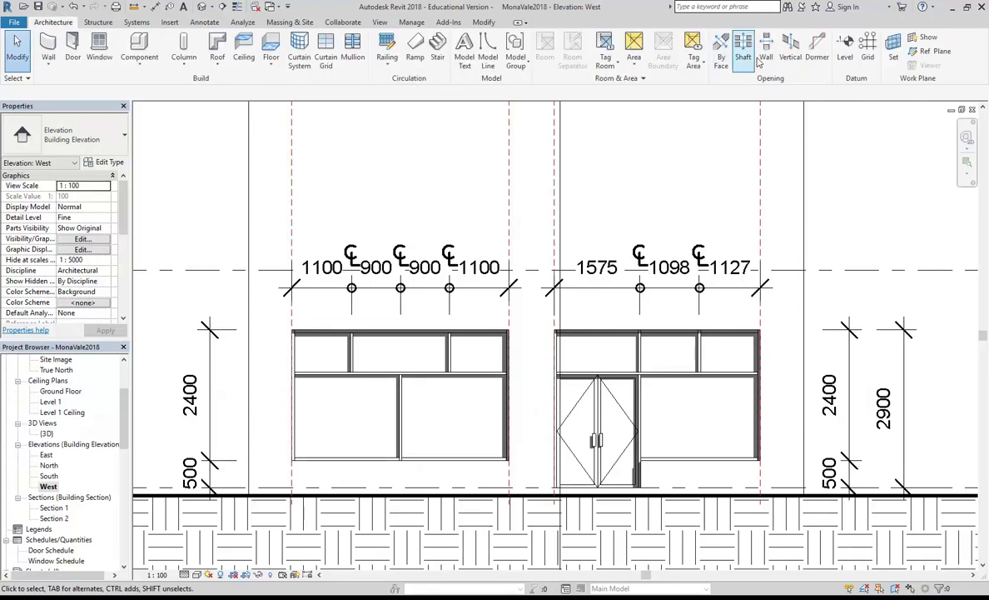
{"action": "left_click", "coordinate": [933, 52]}
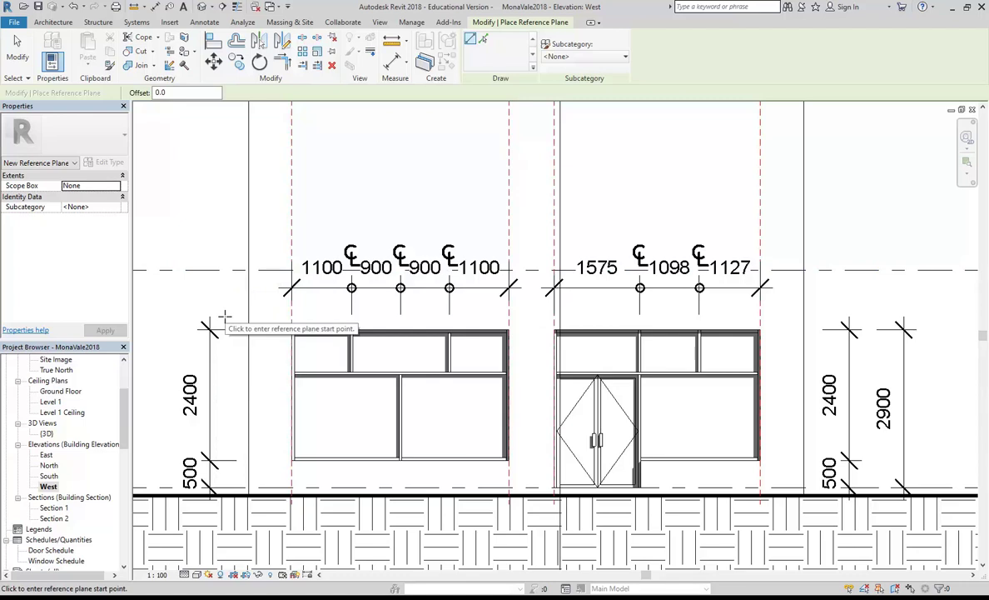
{"action": "left_click", "coordinate": [224, 317]}
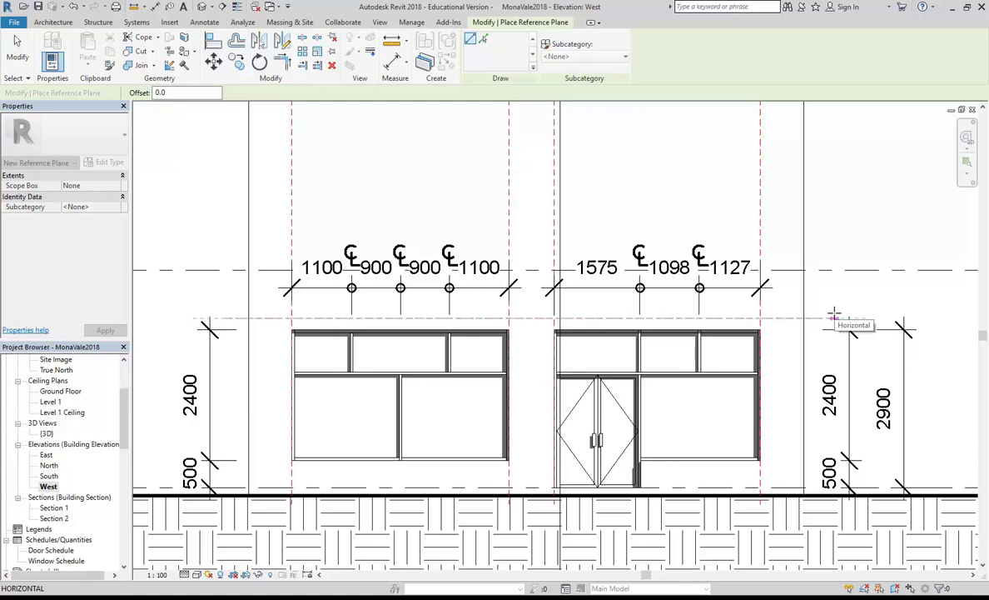
{"action": "left_click", "coordinate": [834, 315]}
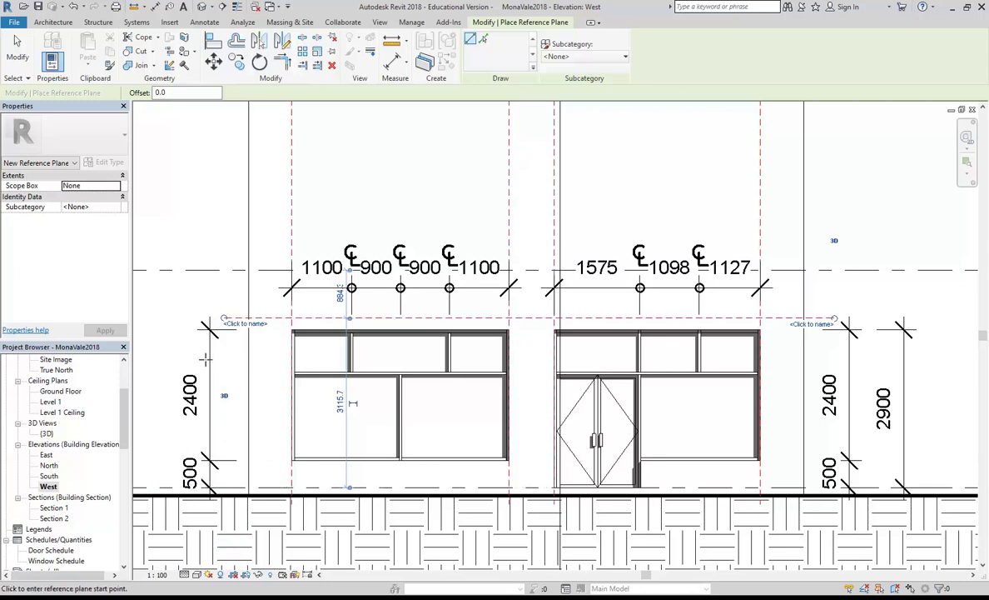
{"action": "left_click", "coordinate": [340, 401]}
{"action": "type", "text": "3000"}
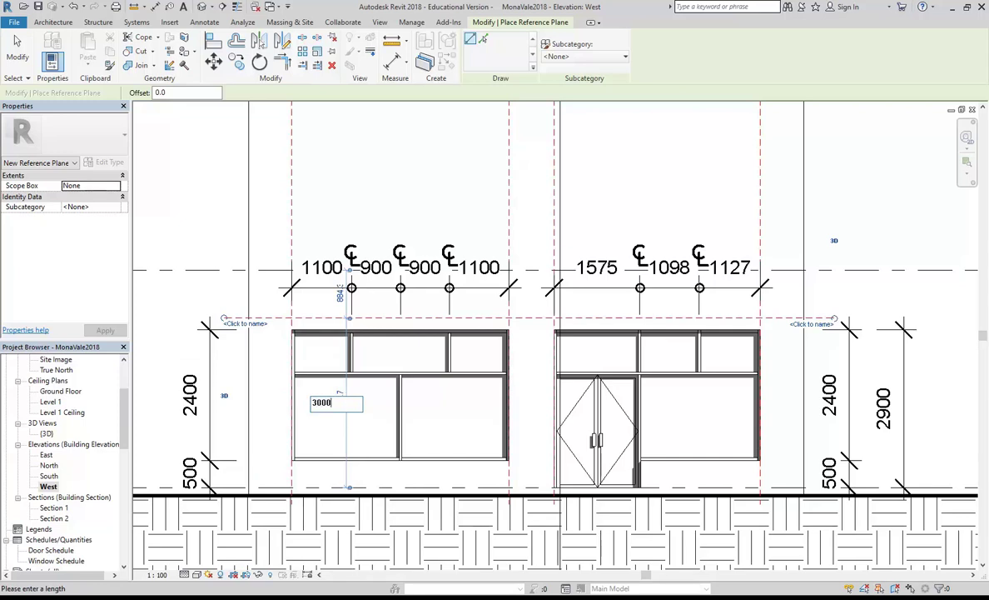
{"action": "key", "text": "Return"}
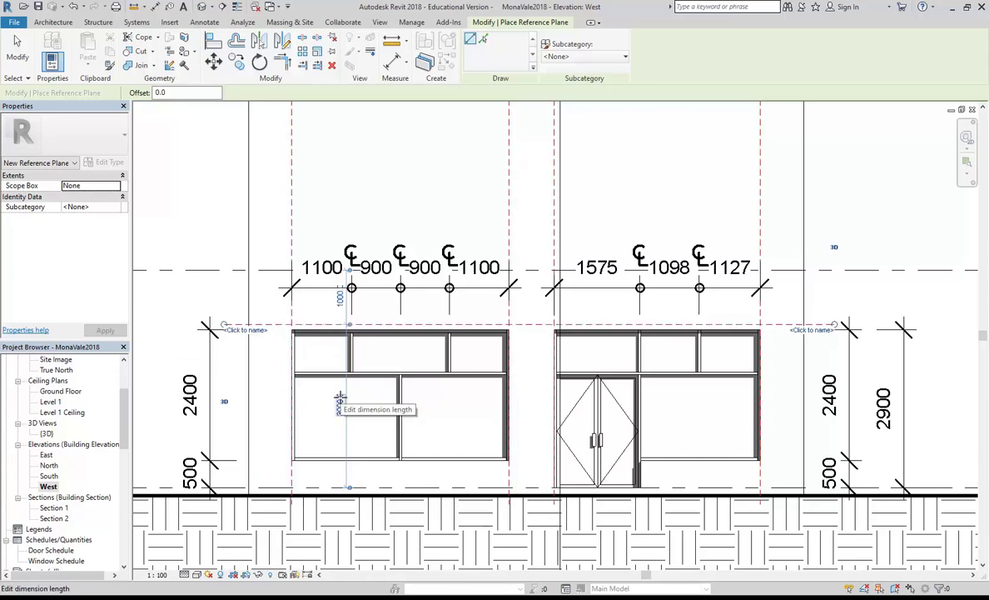
{"action": "right_click", "coordinate": [333, 147]}
{"action": "left_click", "coordinate": [364, 162]}
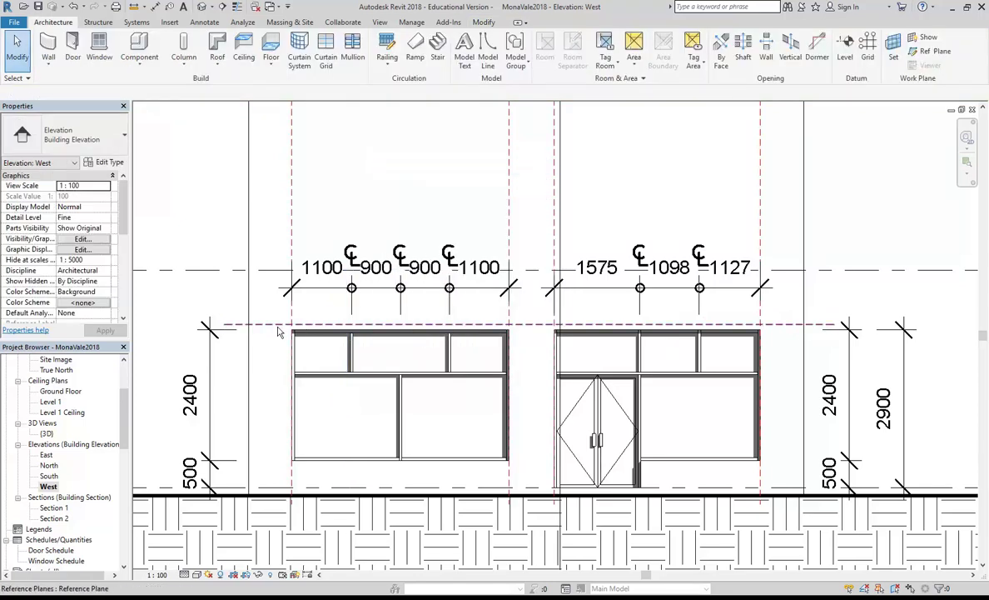
Label the 3000-high reference plane 'Awning Base' and deselect it
{"action": "left_click", "coordinate": [349, 325]}
{"action": "scroll", "coordinate": [377, 404], "scroll_direction": "up", "scroll_amount": 2}
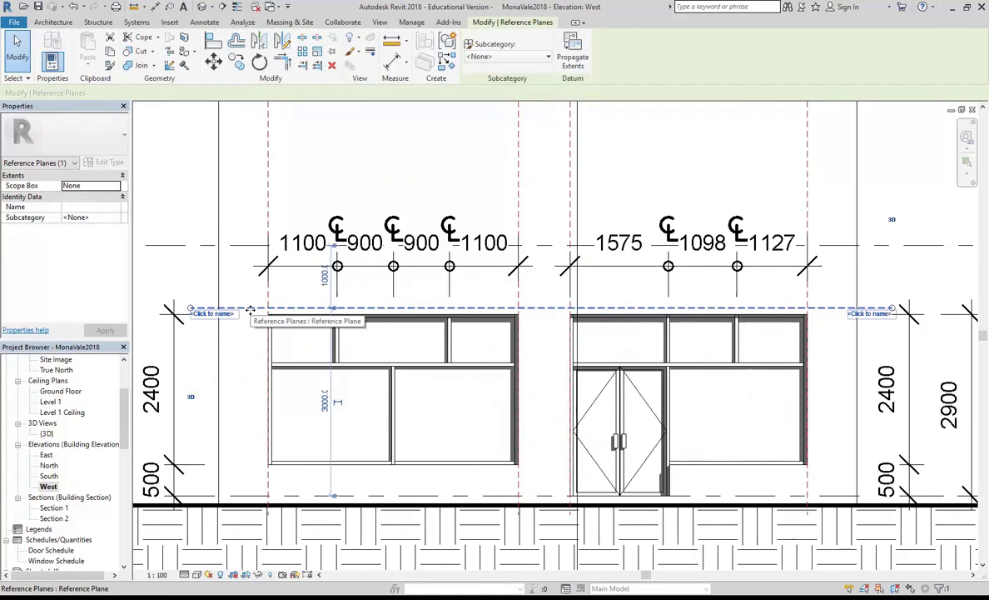
{"action": "scroll", "coordinate": [428, 189], "scroll_direction": "down", "scroll_amount": 2}
{"action": "scroll", "coordinate": [421, 187], "scroll_direction": "up", "scroll_amount": 2}
{"action": "scroll", "coordinate": [421, 187], "scroll_direction": "down", "scroll_amount": 1}
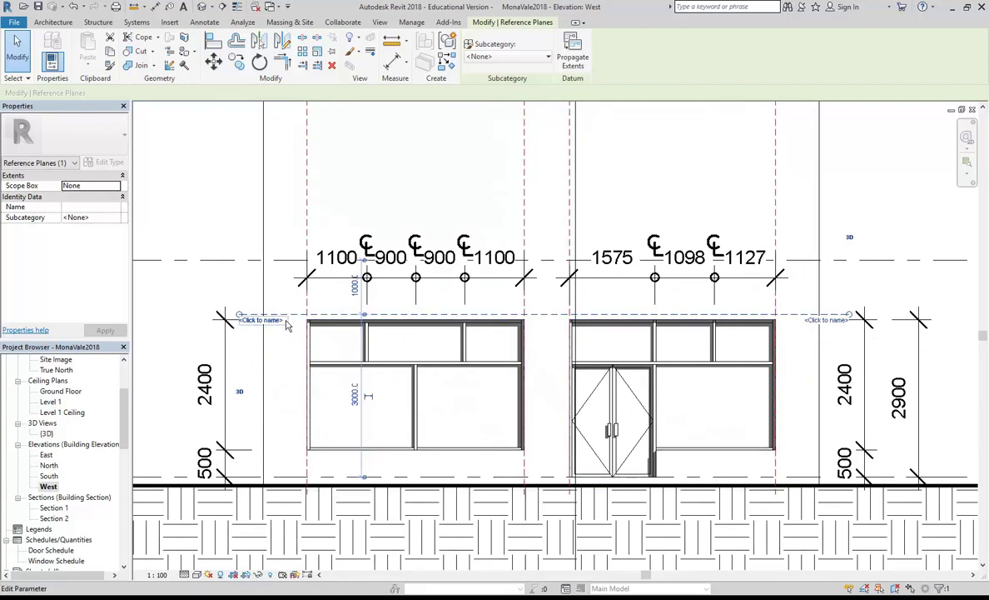
{"action": "left_click", "coordinate": [261, 320]}
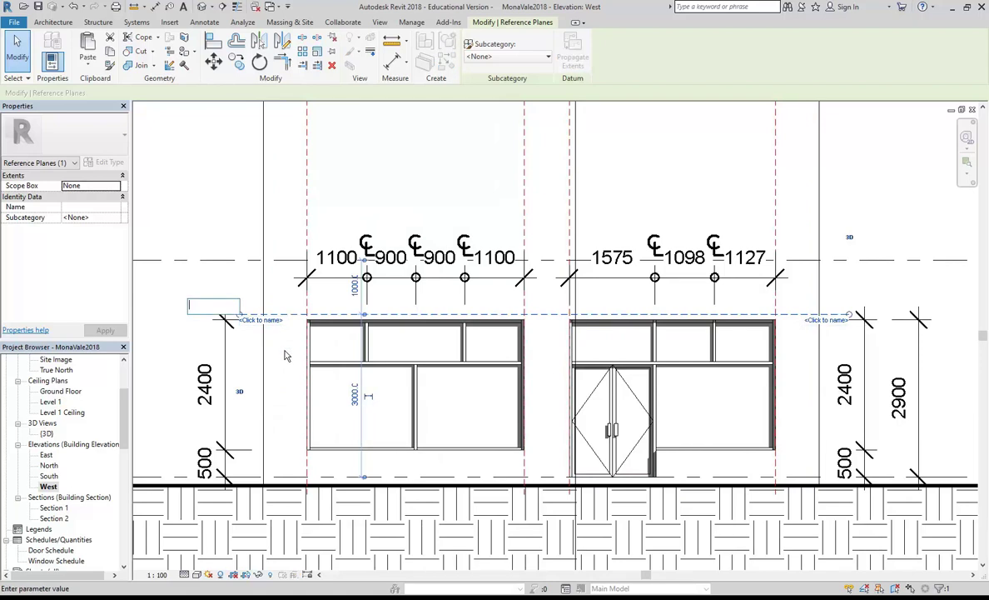
{"action": "type", "text": "Awning Base"}
{"action": "key", "text": "Return"}
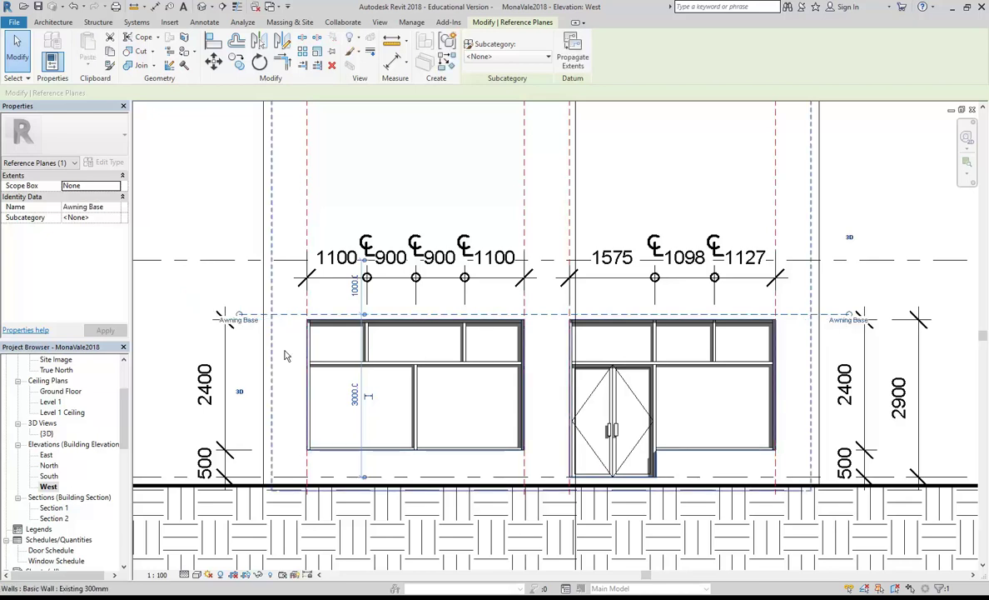
{"action": "left_click", "coordinate": [233, 196]}
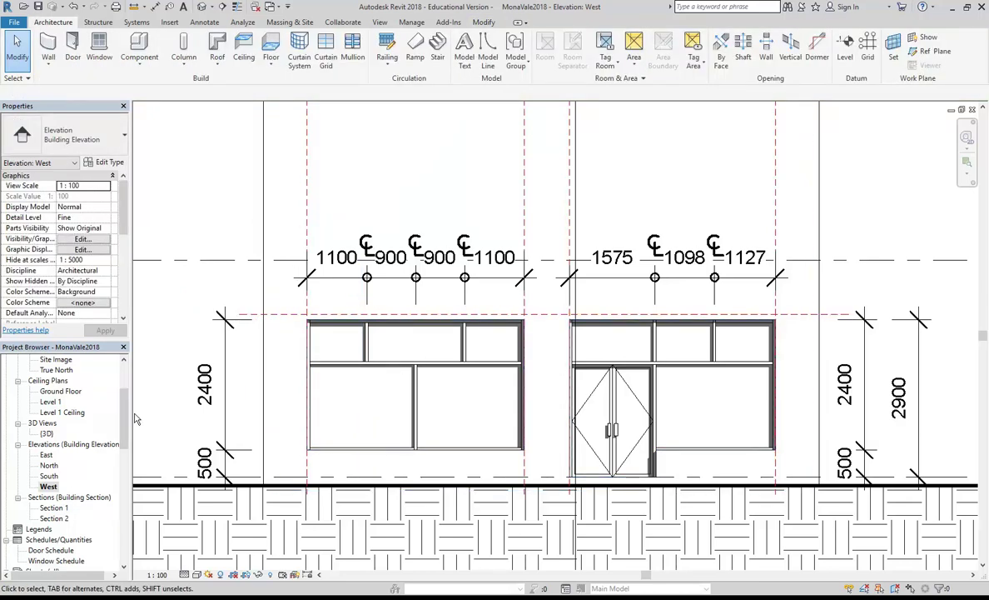
Open Floor Plans > Level 1 from the Project Browser and zoom in on the square wall outline
{"action": "scroll", "coordinate": [124, 438], "scroll_direction": "up", "scroll_amount": 5}
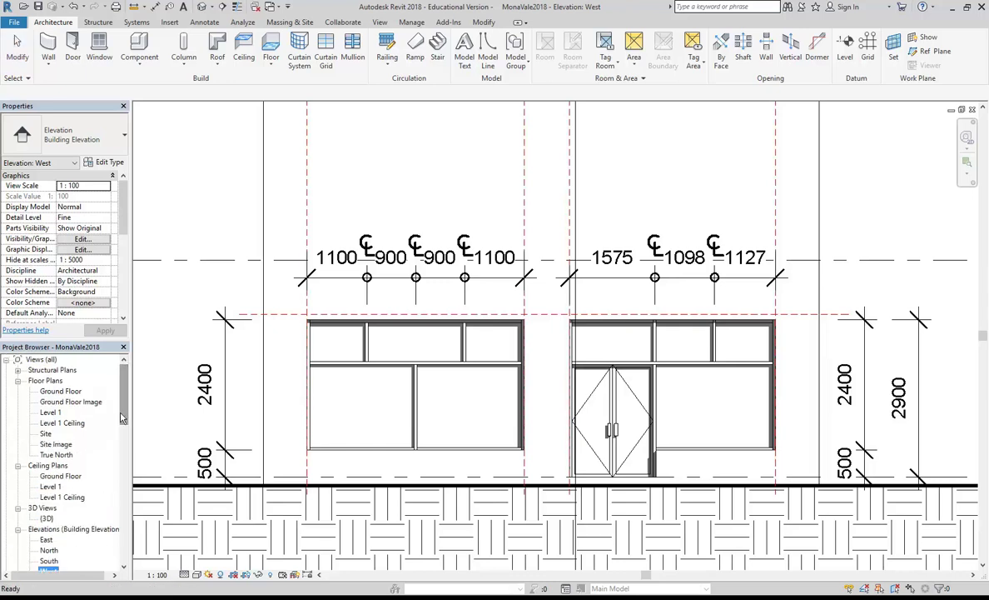
{"action": "double_click", "coordinate": [50, 413]}
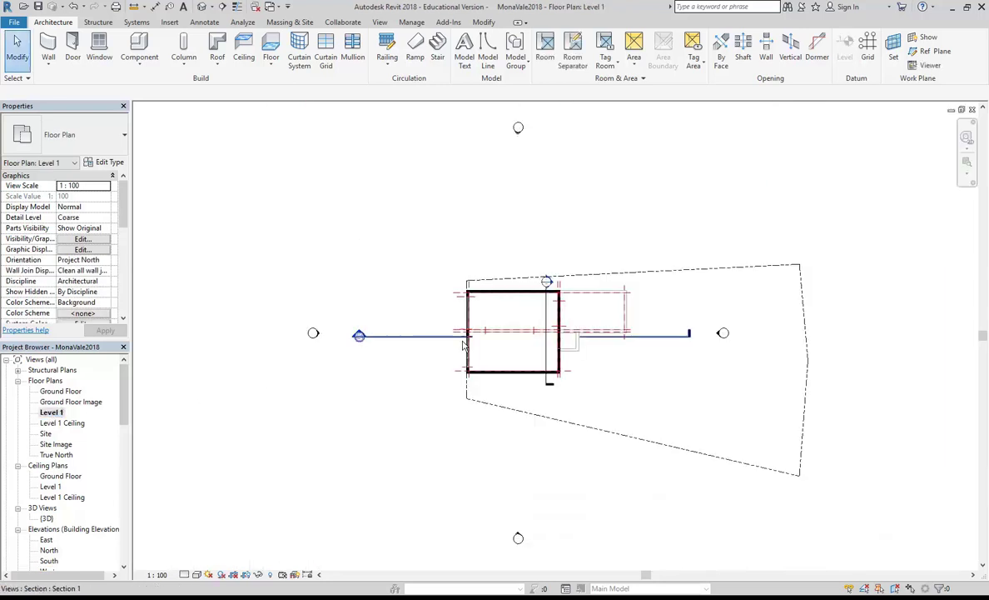
{"action": "scroll", "coordinate": [440, 329], "scroll_direction": "up", "scroll_amount": 4}
{"action": "scroll", "coordinate": [523, 359], "scroll_direction": "up", "scroll_amount": 3}
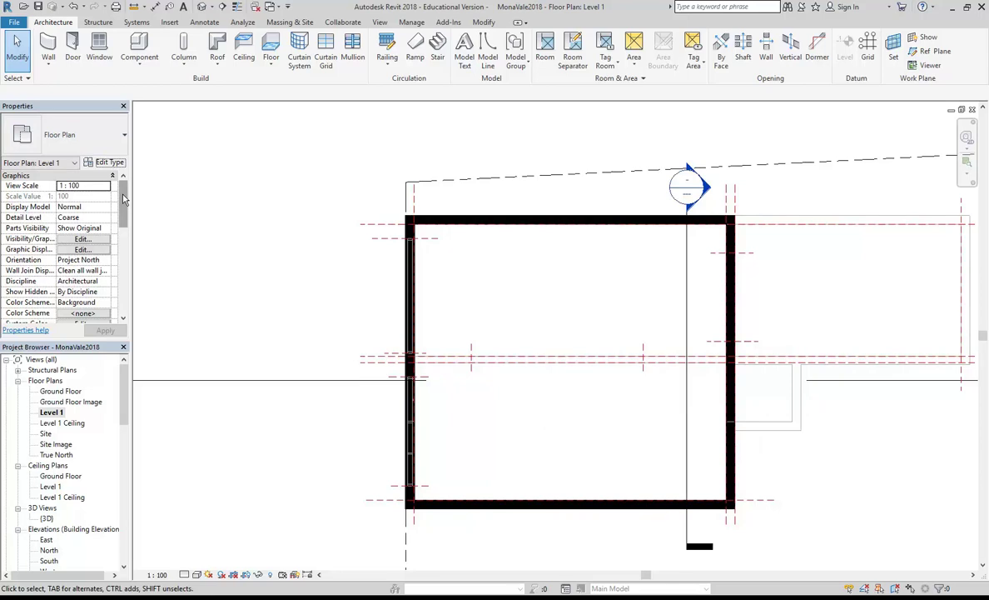
{"action": "scroll", "coordinate": [123, 198], "scroll_direction": "down", "scroll_amount": 5}
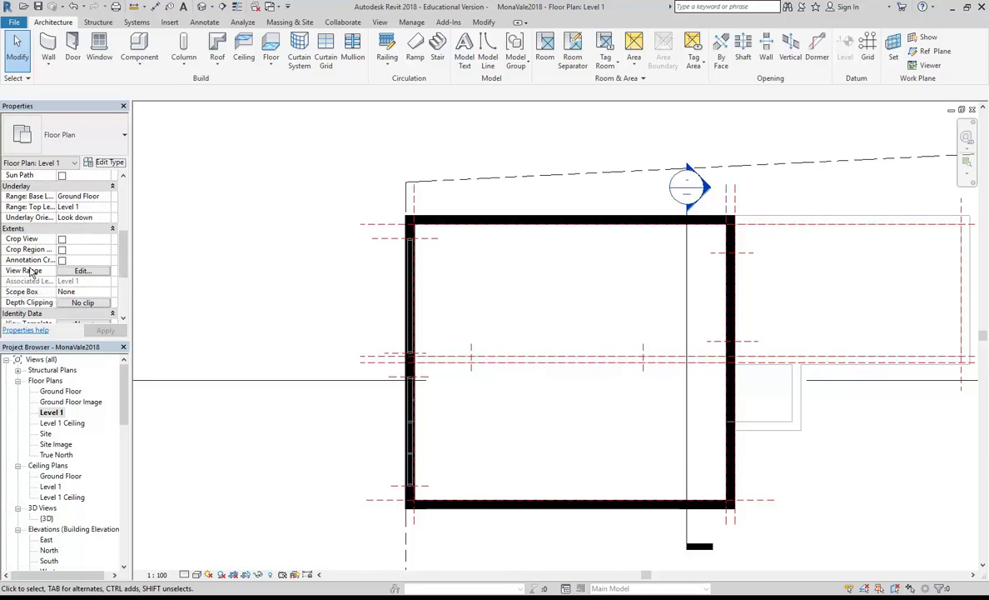
Set Level 1's View Range bottom offset and view depth offset both to -1000
{"action": "left_click", "coordinate": [82, 272]}
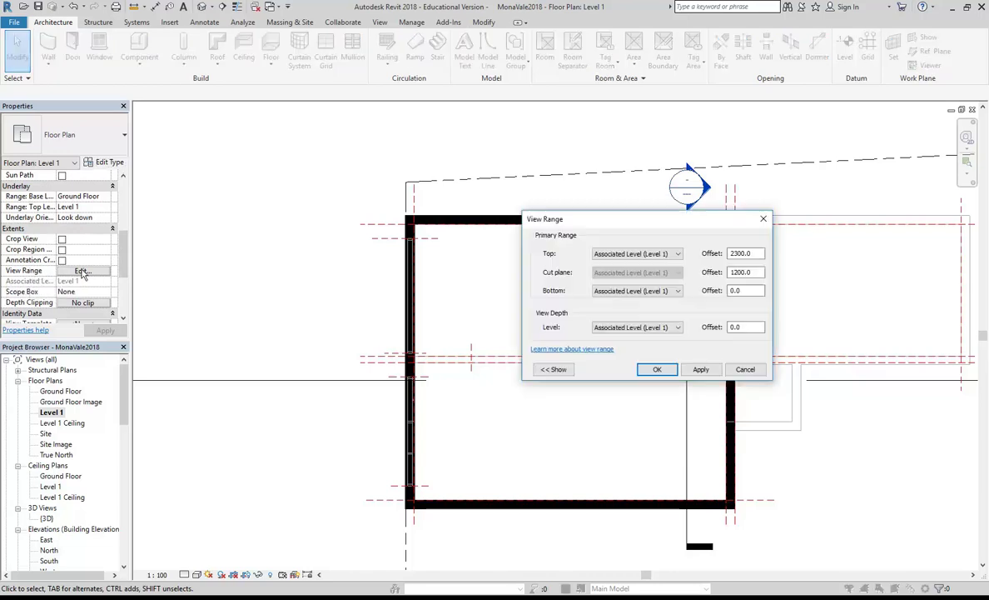
{"action": "left_click_drag", "start_coordinate": [576, 214], "coordinate": [233, 136]}
{"action": "double_click", "coordinate": [406, 212]}
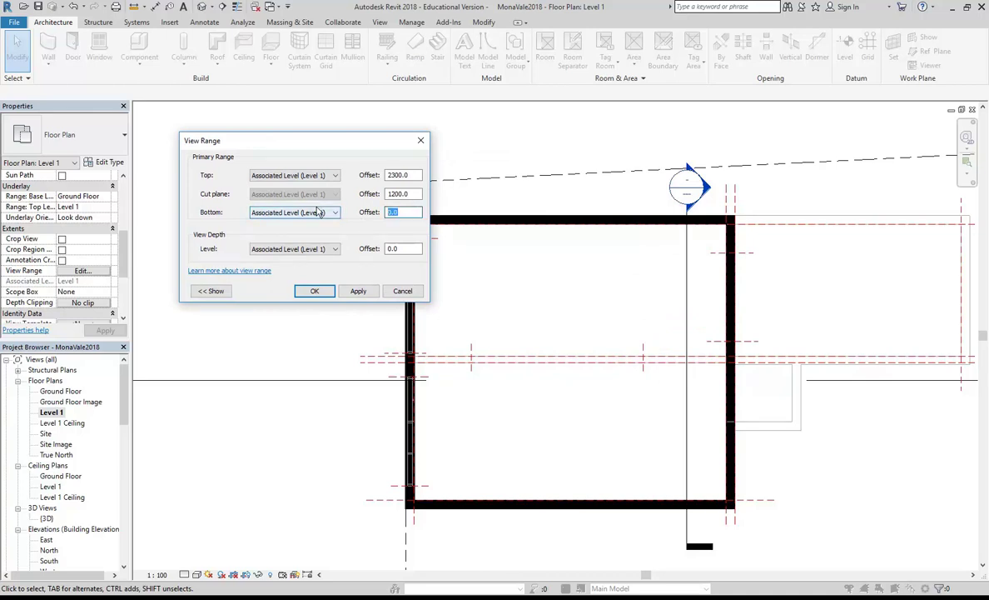
{"action": "type", "text": "-"}
{"action": "key", "text": "Tab"}
{"action": "key", "text": "Tab"}
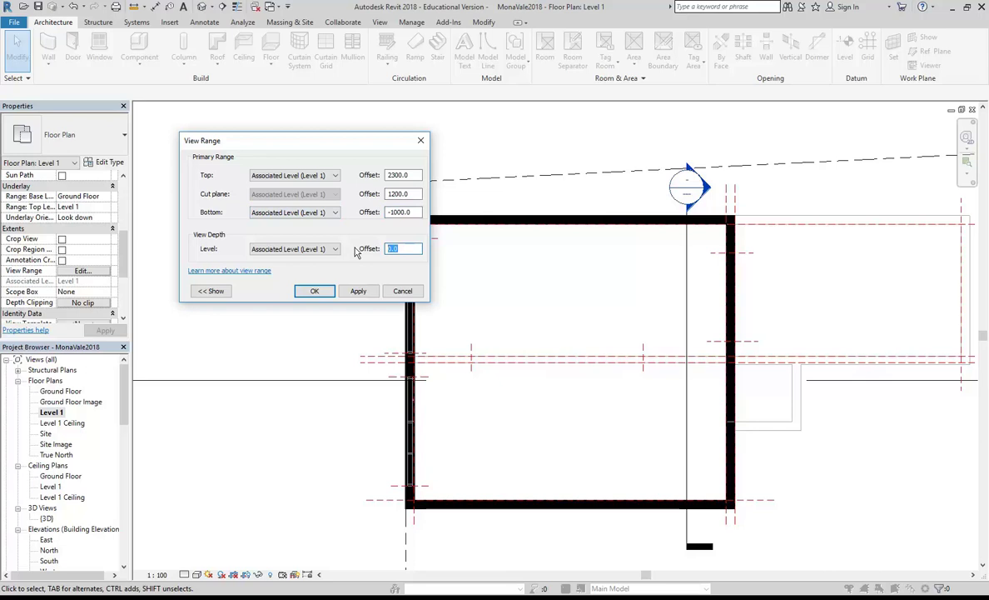
{"action": "type", "text": "-1000"}
{"action": "left_click", "coordinate": [315, 292]}
{"action": "middle_click_drag", "start_coordinate": [739, 398], "coordinate": [688, 410]}
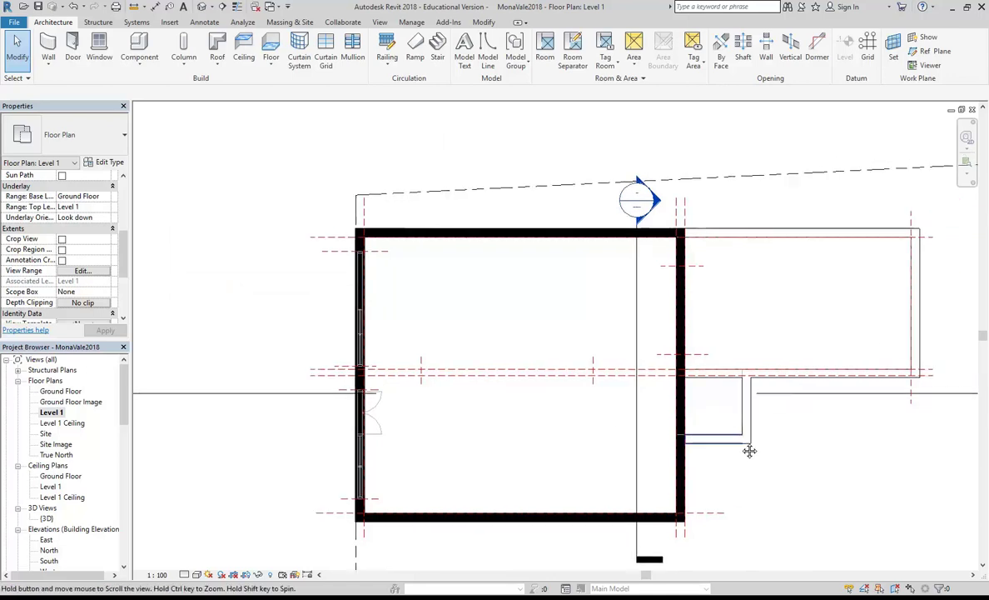
{"action": "scroll", "coordinate": [749, 433], "scroll_direction": "up", "scroll_amount": 2}
{"action": "scroll", "coordinate": [766, 435], "scroll_direction": "down", "scroll_amount": 2}
{"action": "scroll", "coordinate": [765, 437], "scroll_direction": "up", "scroll_amount": 1}
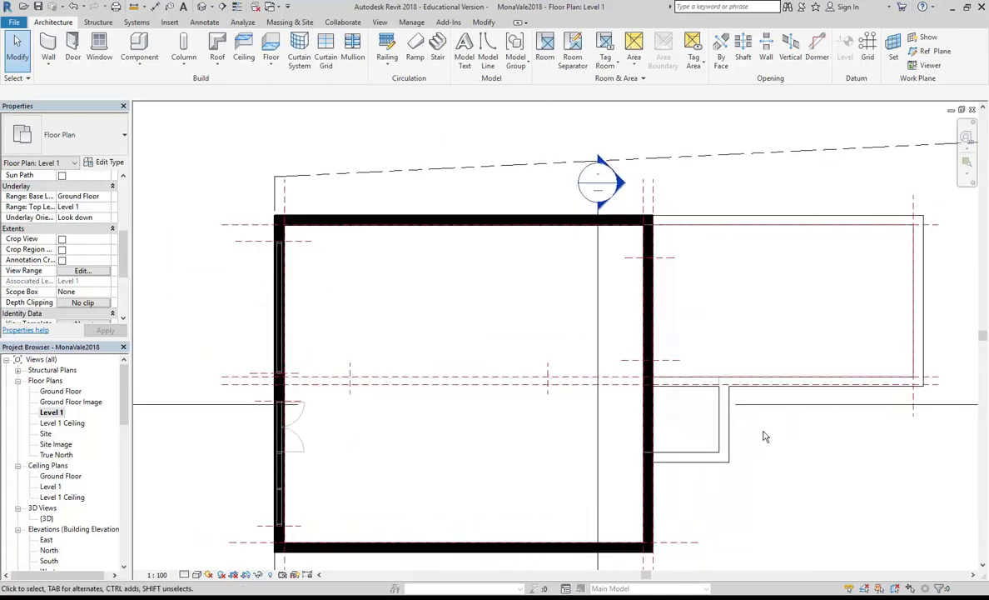
{"action": "middle_click_drag", "start_coordinate": [490, 335], "coordinate": [557, 297]}
{"action": "scroll", "coordinate": [359, 402], "scroll_direction": "up", "scroll_amount": 3}
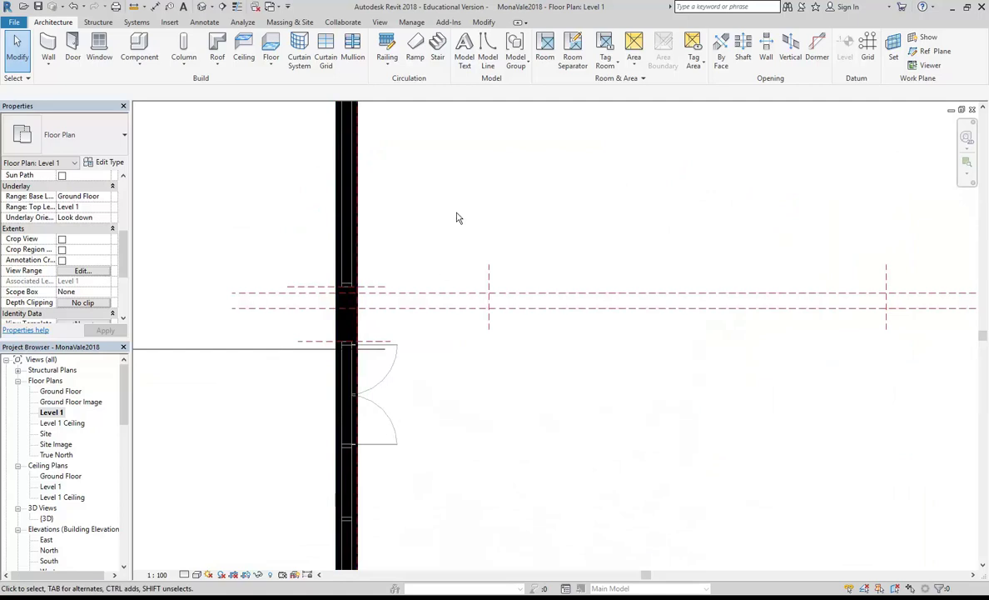
{"action": "scroll", "coordinate": [457, 216], "scroll_direction": "down", "scroll_amount": 3}
{"action": "scroll", "coordinate": [300, 294], "scroll_direction": "up", "scroll_amount": 2}
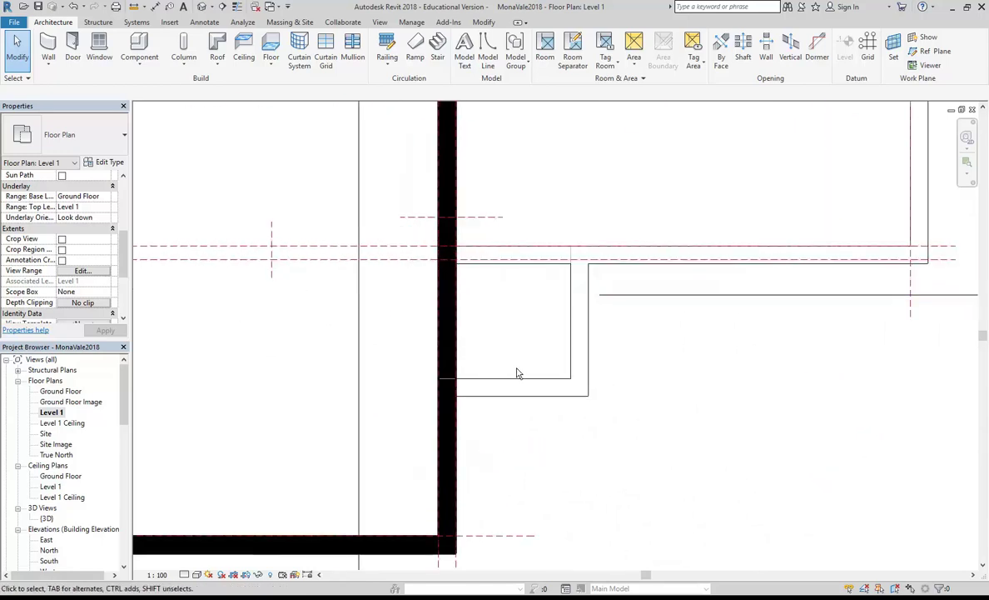
{"action": "scroll", "coordinate": [601, 367], "scroll_direction": "down", "scroll_amount": 3}
{"action": "middle_click_drag", "start_coordinate": [601, 367], "coordinate": [666, 412]}
{"action": "scroll", "coordinate": [515, 296], "scroll_direction": "up", "scroll_amount": 1}
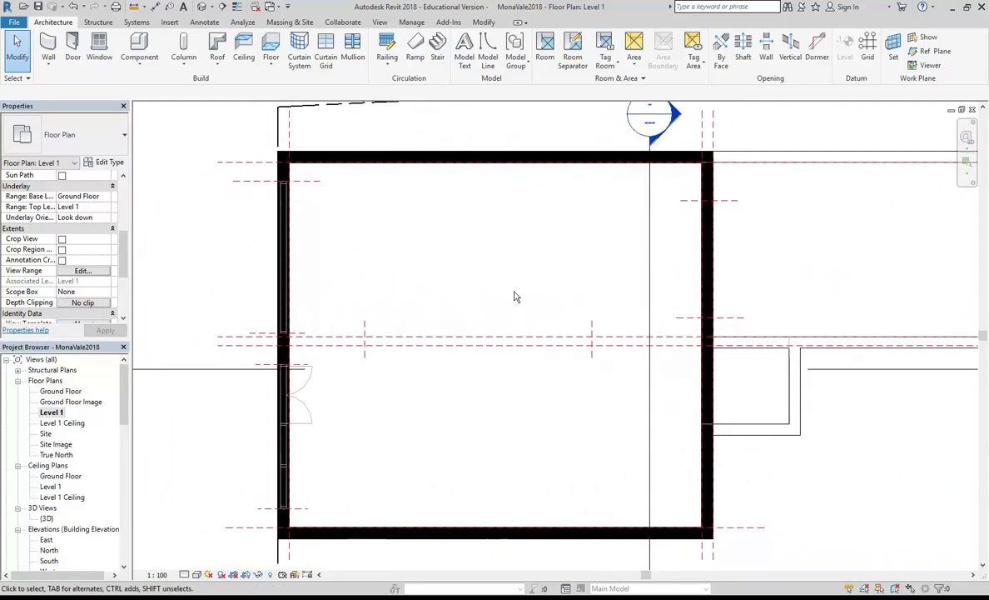
{"action": "scroll", "coordinate": [515, 296], "scroll_direction": "down", "scroll_amount": 2}
{"action": "scroll", "coordinate": [342, 391], "scroll_direction": "up", "scroll_amount": 3}
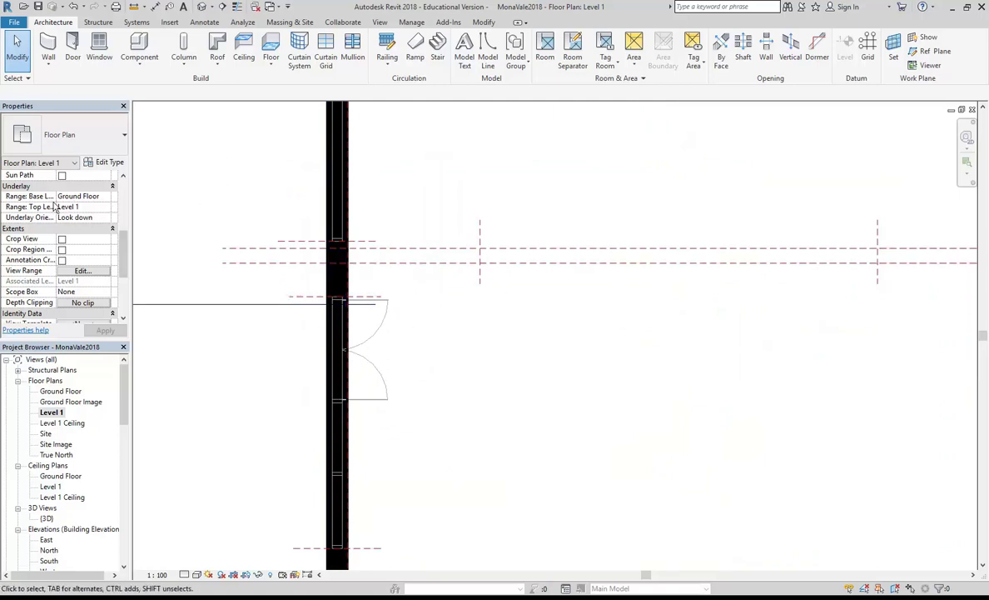
Set the underlay Range: Base Level to None and pan to view the whole room
{"action": "left_click", "coordinate": [103, 198]}
{"action": "left_click", "coordinate": [106, 196]}
{"action": "left_click", "coordinate": [66, 206]}
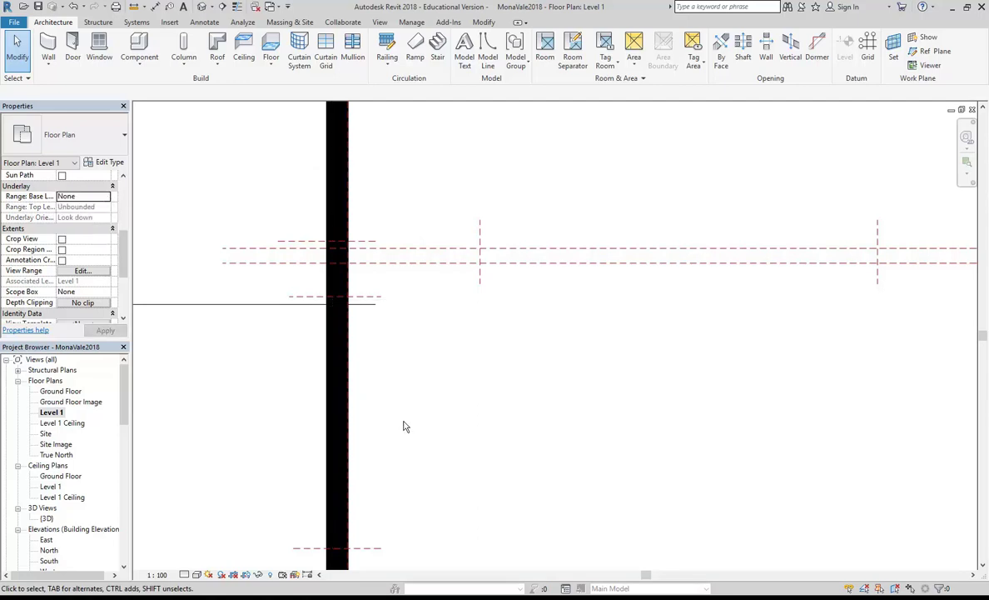
{"action": "scroll", "coordinate": [404, 427], "scroll_direction": "down", "scroll_amount": 5}
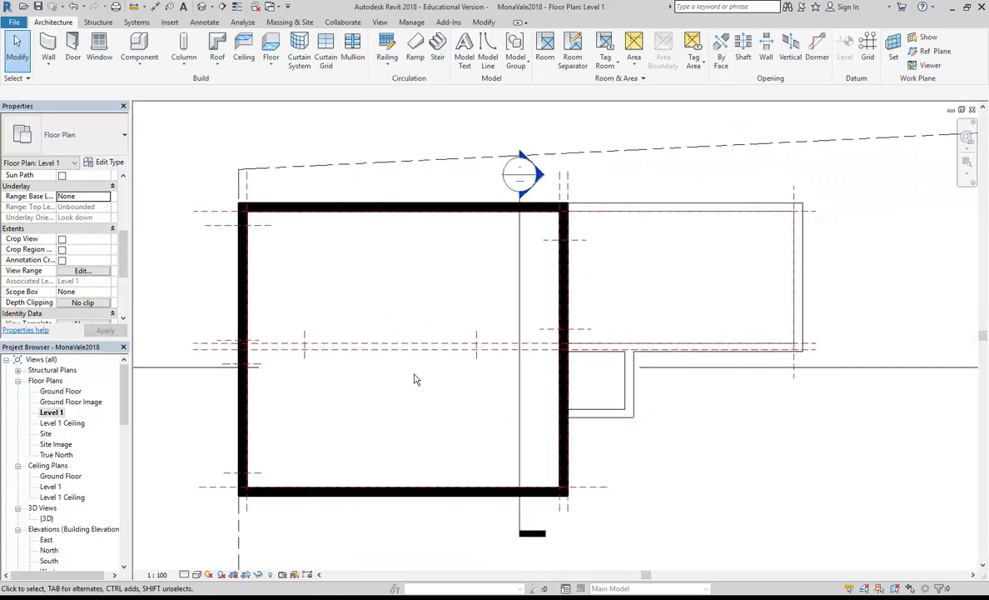
{"action": "middle_click_drag", "start_coordinate": [414, 380], "coordinate": [494, 397]}
Restore Ground Floor as the underlay base level and reframe the room
{"action": "left_click", "coordinate": [106, 198]}
{"action": "left_click", "coordinate": [106, 197]}
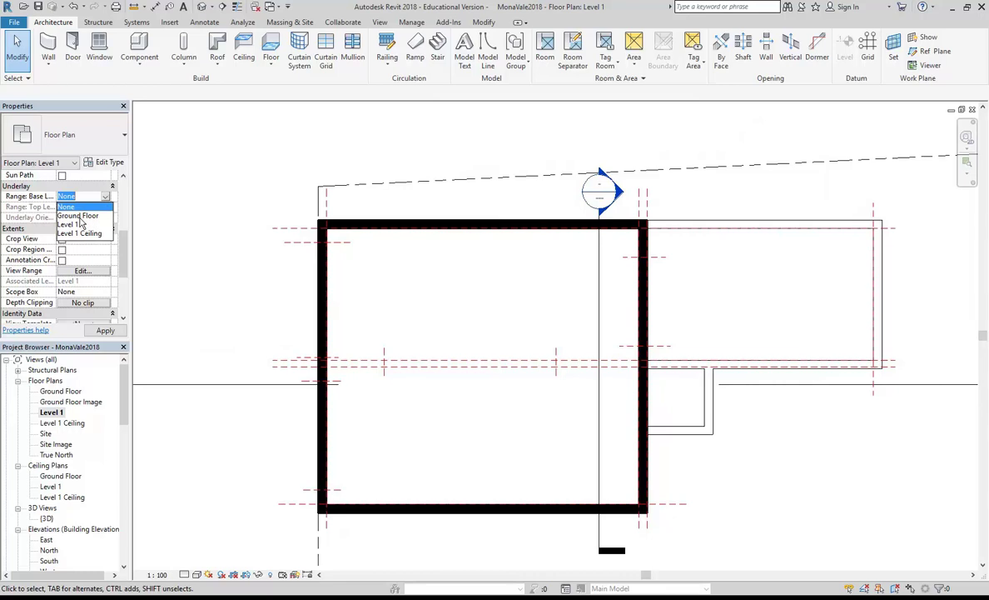
{"action": "left_click", "coordinate": [79, 216]}
{"action": "scroll", "coordinate": [308, 391], "scroll_direction": "up", "scroll_amount": 4}
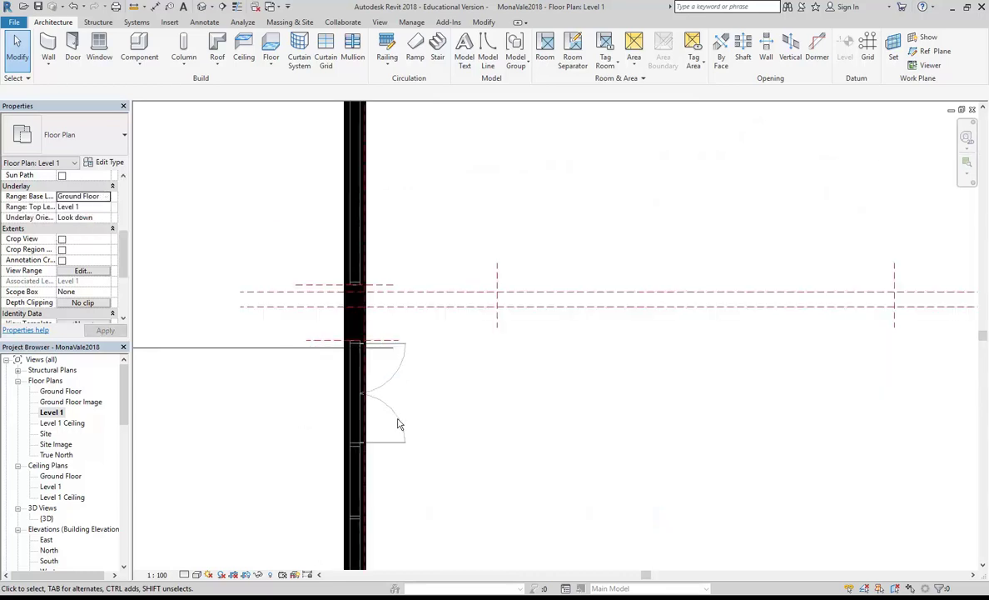
{"action": "scroll", "coordinate": [350, 391], "scroll_direction": "down", "scroll_amount": 2}
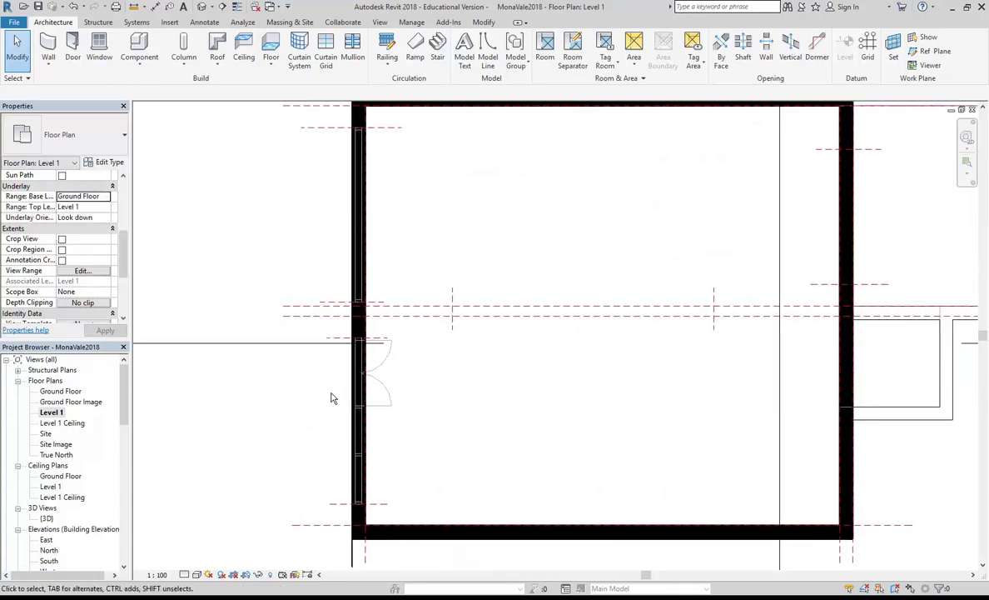
{"action": "scroll", "coordinate": [330, 398], "scroll_direction": "down", "scroll_amount": 3}
{"action": "middle_click_drag", "start_coordinate": [294, 239], "coordinate": [303, 231]}
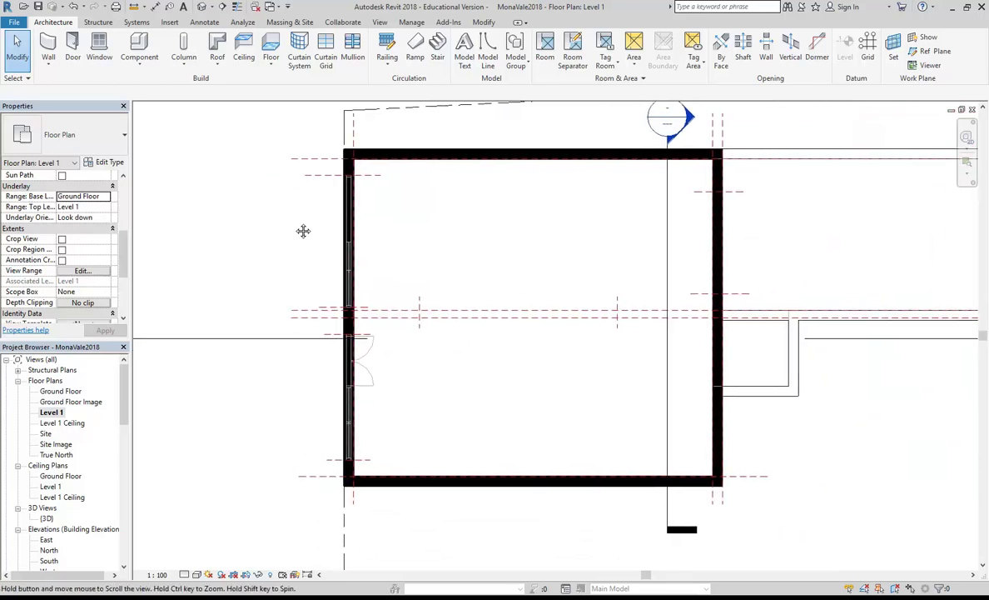
{"action": "middle_click_drag", "start_coordinate": [406, 362], "coordinate": [359, 349]}
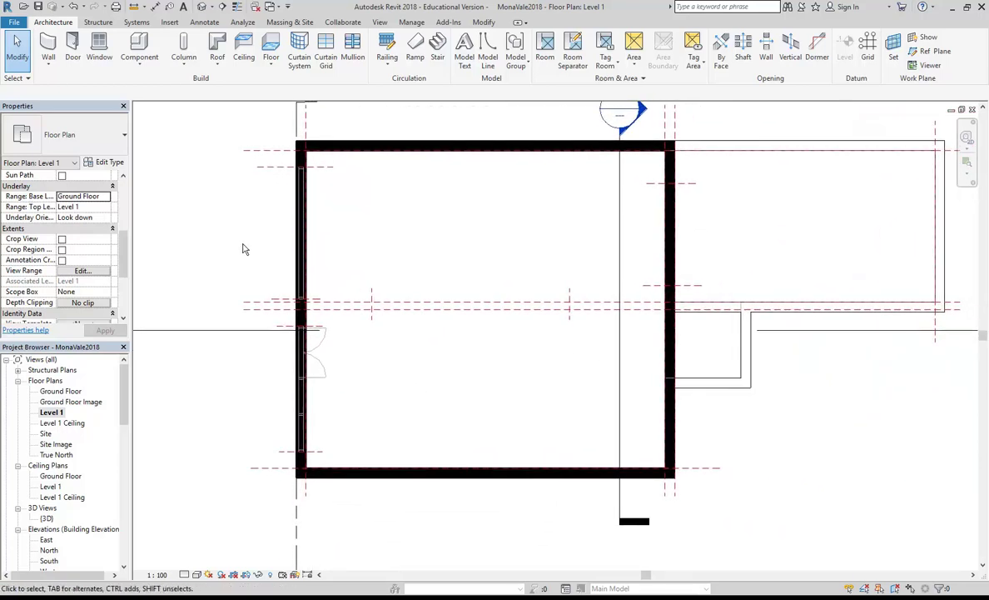
{"action": "scroll", "coordinate": [246, 260], "scroll_direction": "up", "scroll_amount": 1}
{"action": "middle_click_drag", "start_coordinate": [265, 295], "coordinate": [287, 293]}
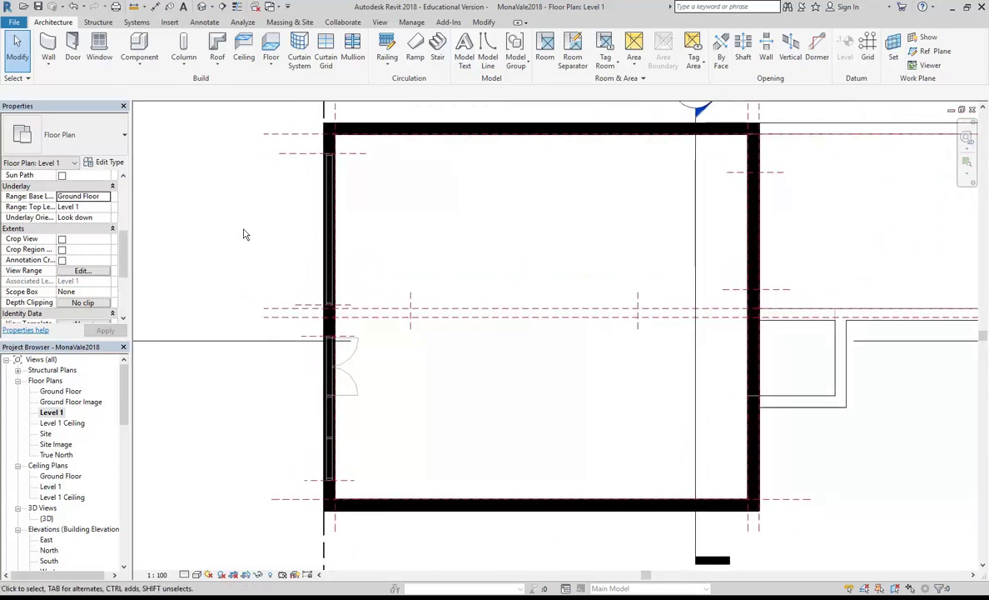
{"action": "left_click", "coordinate": [148, 69]}
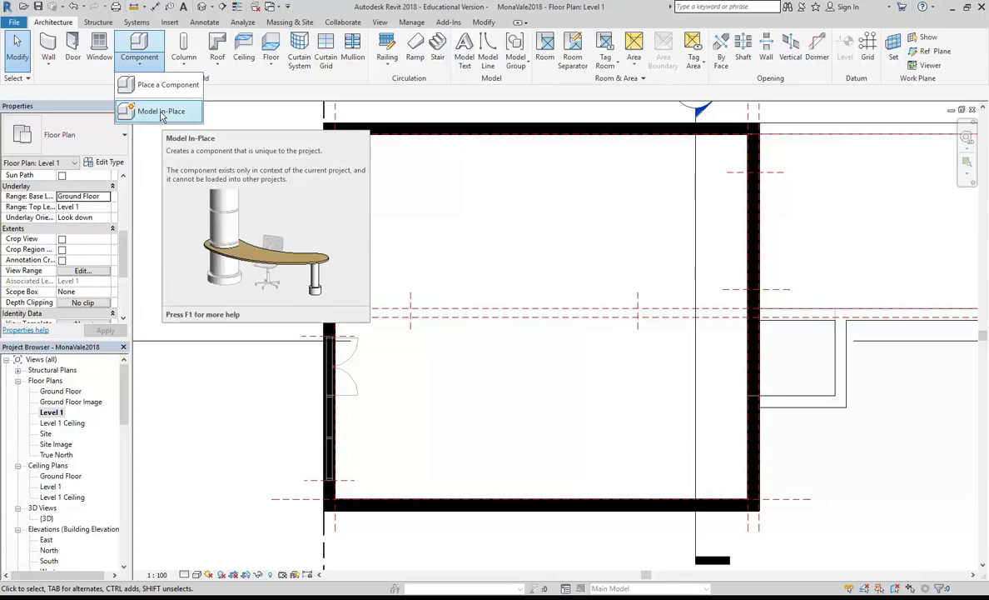
Create a Model In-Place family in the Roofs category and name it Awning
{"action": "left_click", "coordinate": [210, 246]}
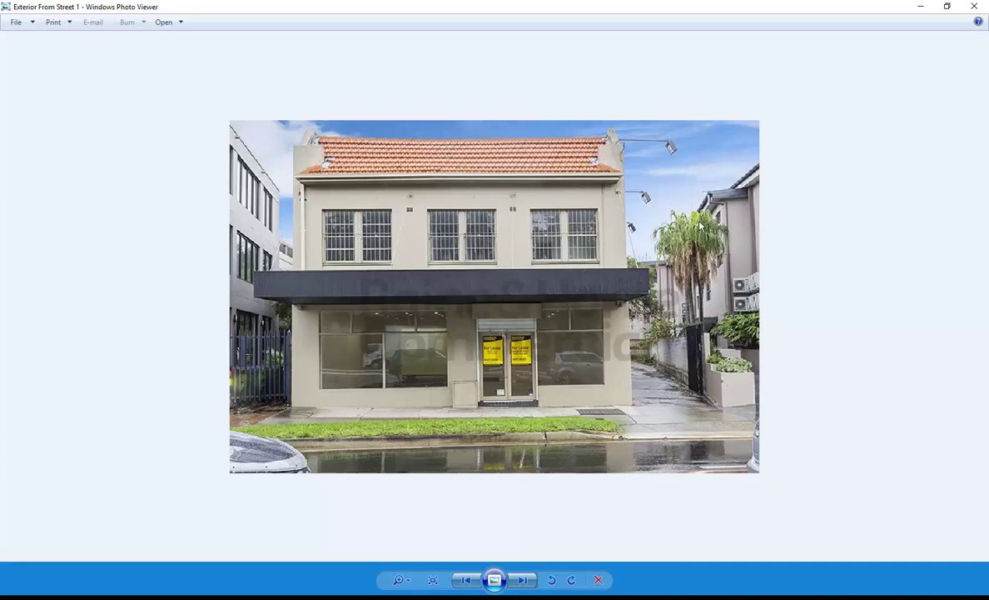
{"action": "left_click", "coordinate": [920, 6]}
{"action": "left_click", "coordinate": [138, 65]}
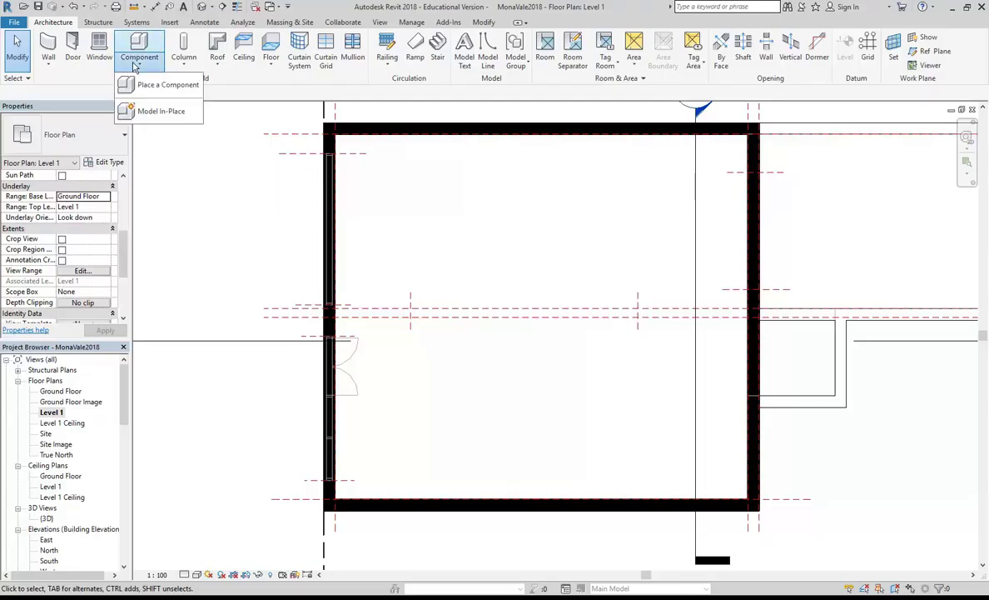
{"action": "left_click", "coordinate": [150, 111]}
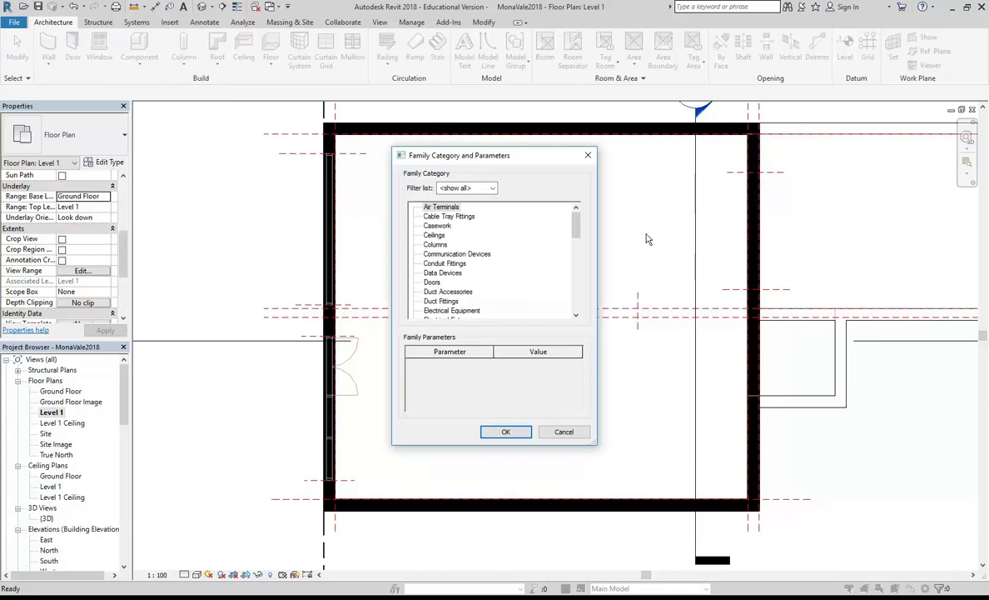
{"action": "scroll", "coordinate": [538, 220], "scroll_direction": "down", "scroll_amount": 8}
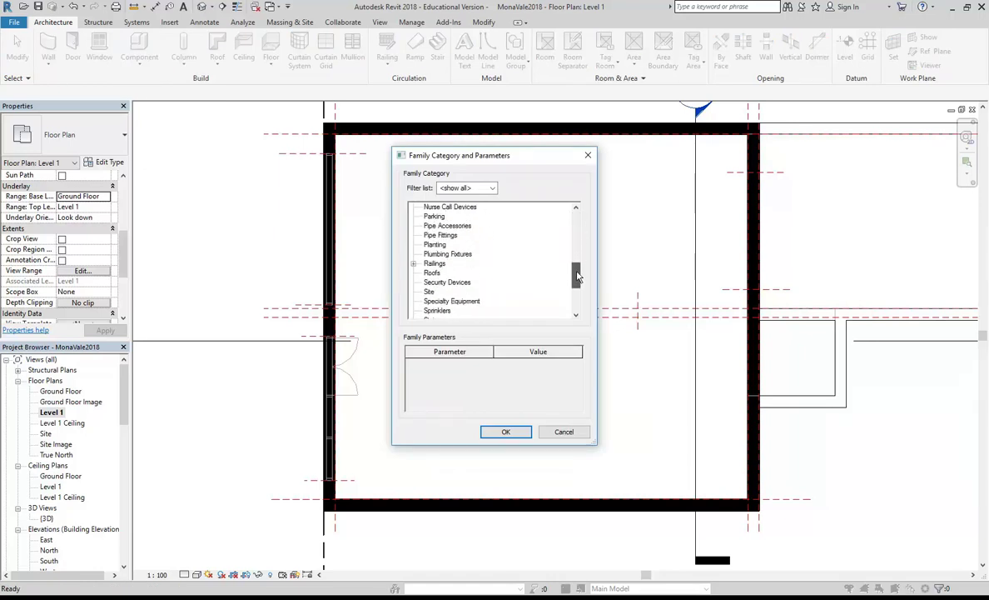
{"action": "left_click", "coordinate": [431, 273]}
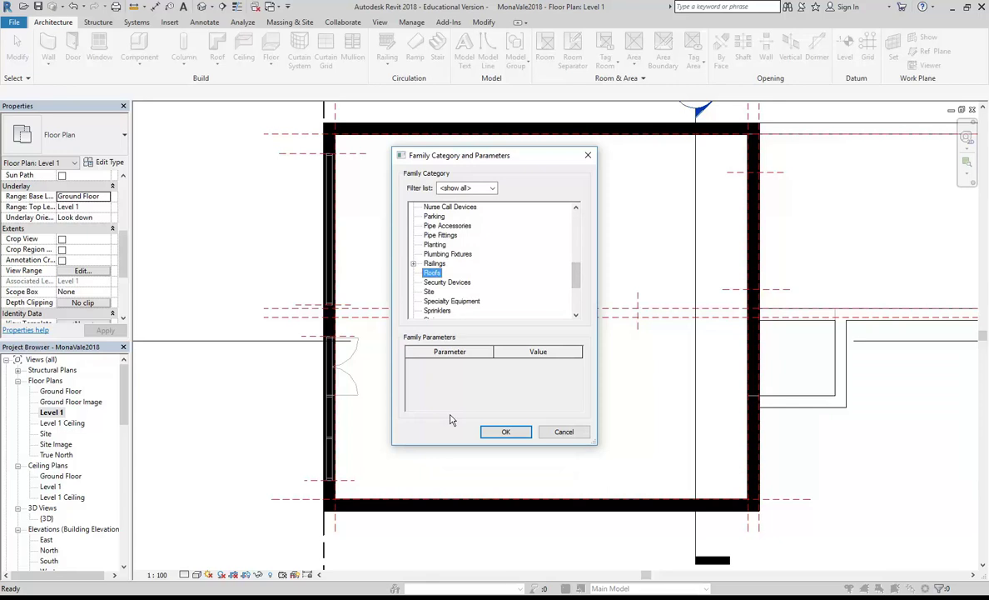
{"action": "left_click", "coordinate": [506, 432]}
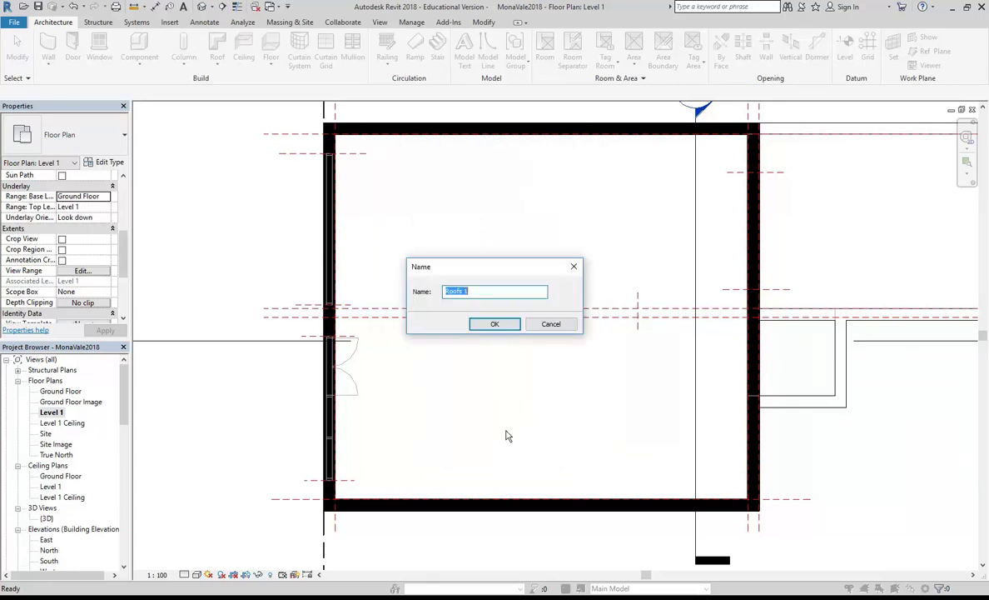
{"action": "type", "text": "Awning"}
Confirm the Awning name and start a solid extrusion, 250 deep
{"action": "left_click", "coordinate": [497, 325]}
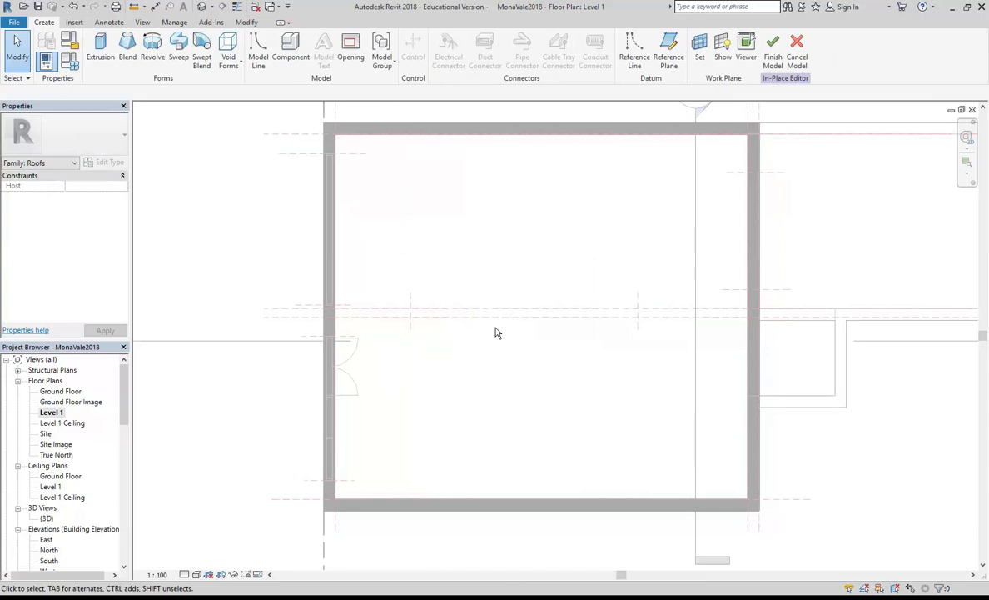
{"action": "middle_click_drag", "start_coordinate": [495, 332], "coordinate": [556, 337]}
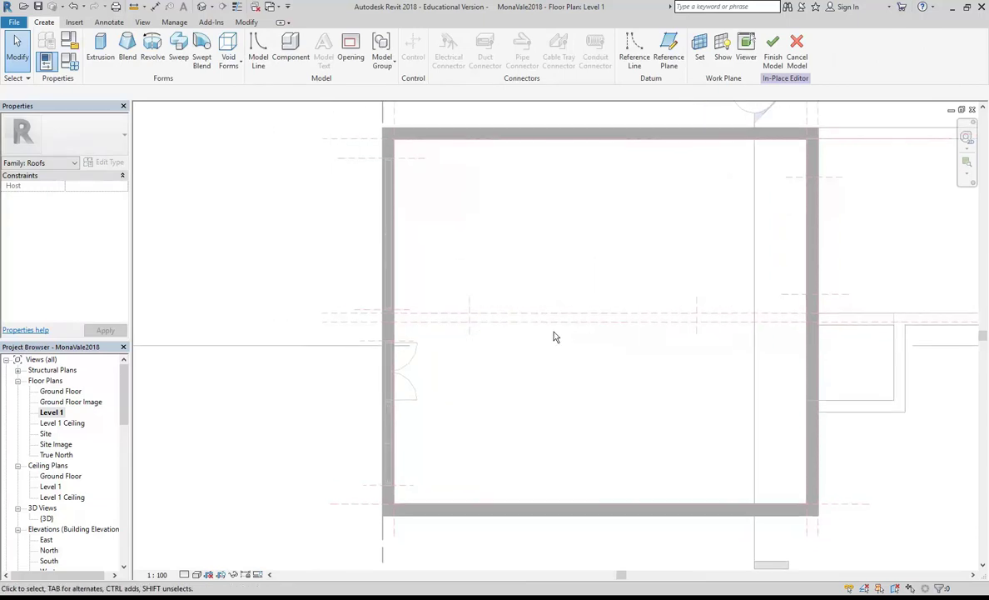
{"action": "left_click", "coordinate": [100, 54]}
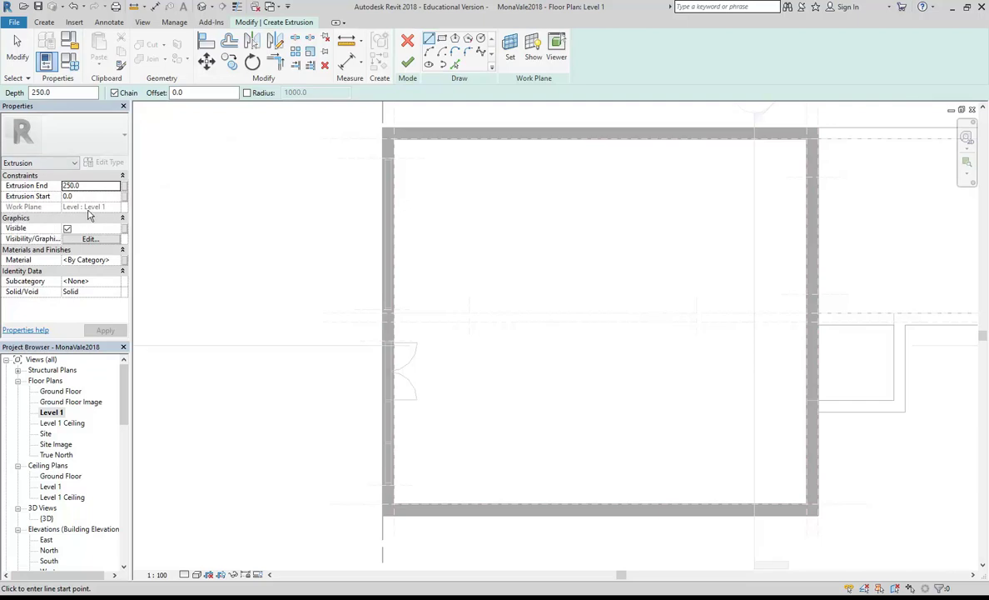
Set the extrusion's work plane to Reference Plane : Awning Base
{"action": "left_click", "coordinate": [511, 52]}
{"action": "left_click", "coordinate": [487, 303]}
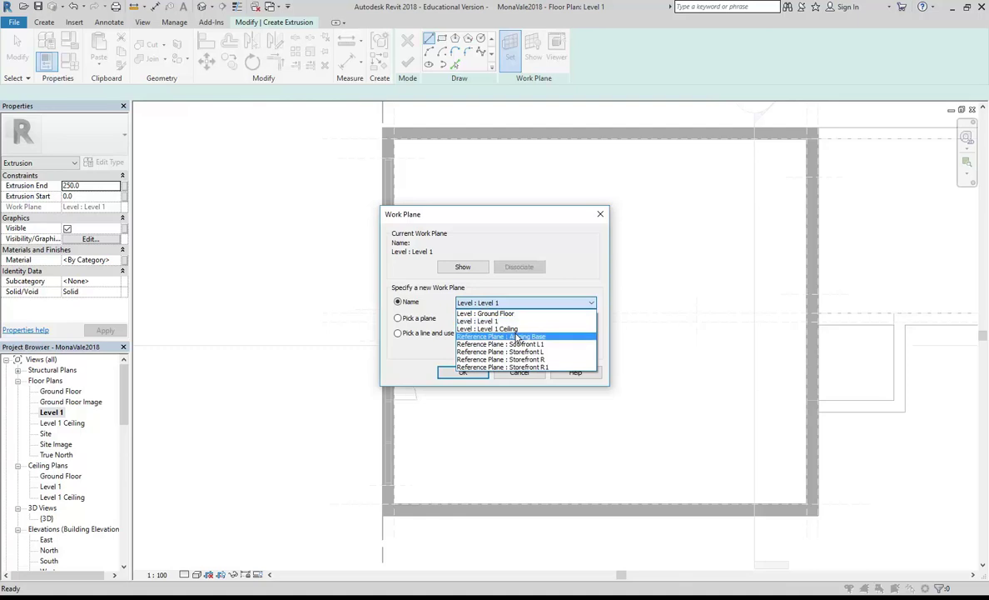
{"action": "left_click", "coordinate": [517, 336]}
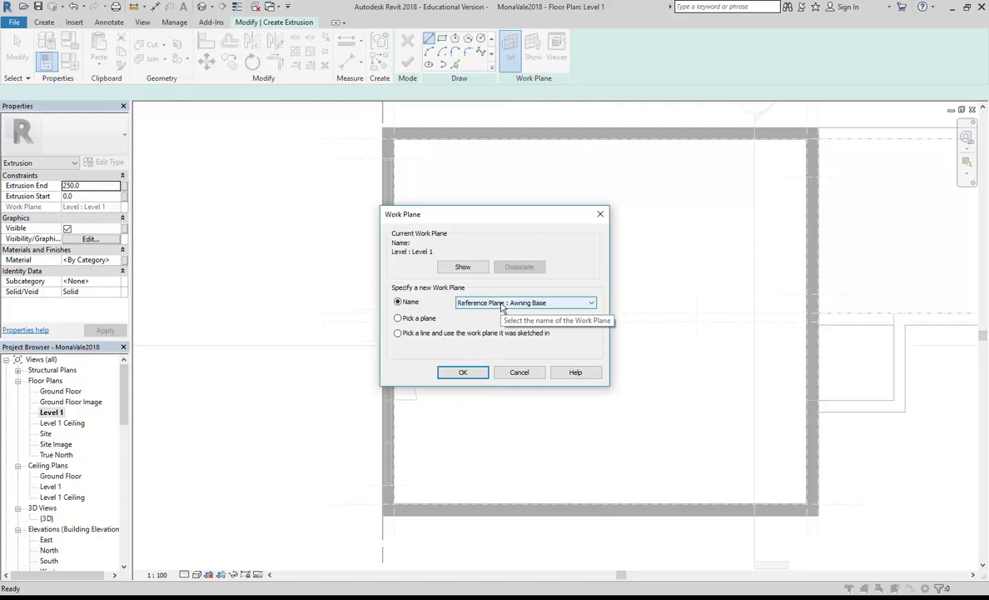
{"action": "left_click", "coordinate": [503, 303]}
{"action": "left_click", "coordinate": [500, 304]}
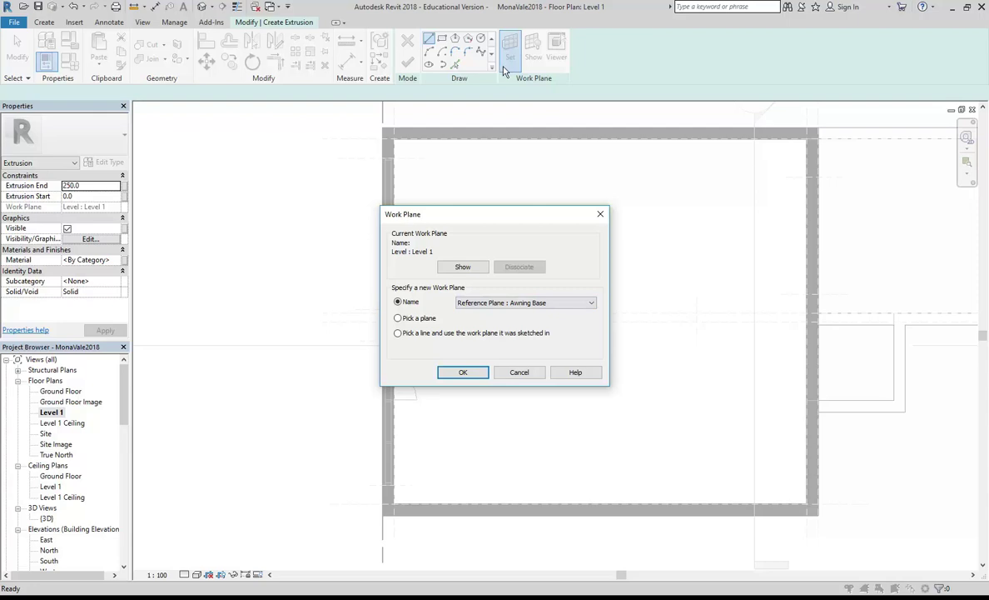
{"action": "left_click", "coordinate": [464, 372]}
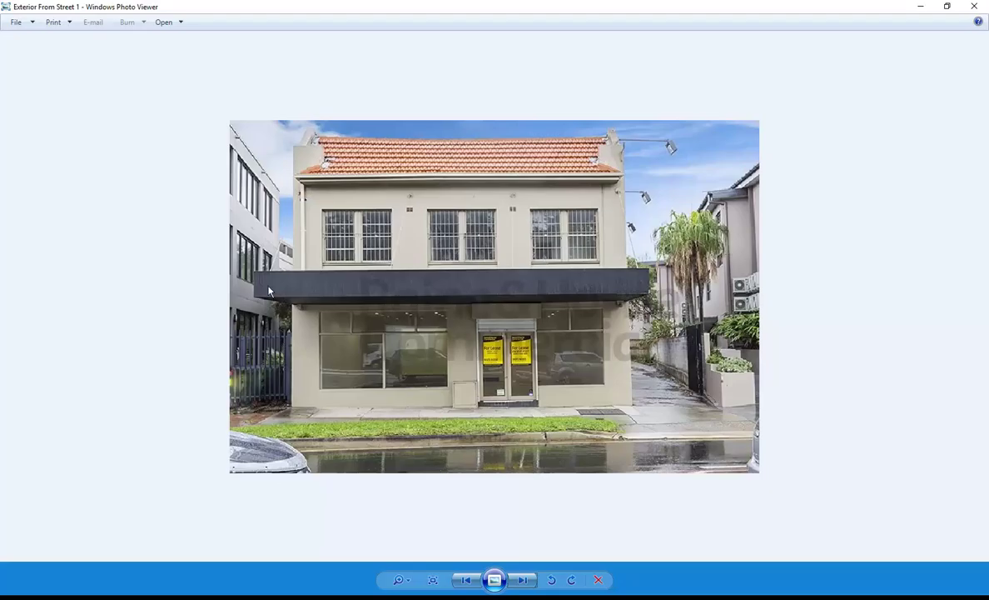
{"action": "scroll", "coordinate": [269, 288], "scroll_direction": "up", "scroll_amount": 5}
{"action": "scroll", "coordinate": [268, 288], "scroll_direction": "down", "scroll_amount": 5}
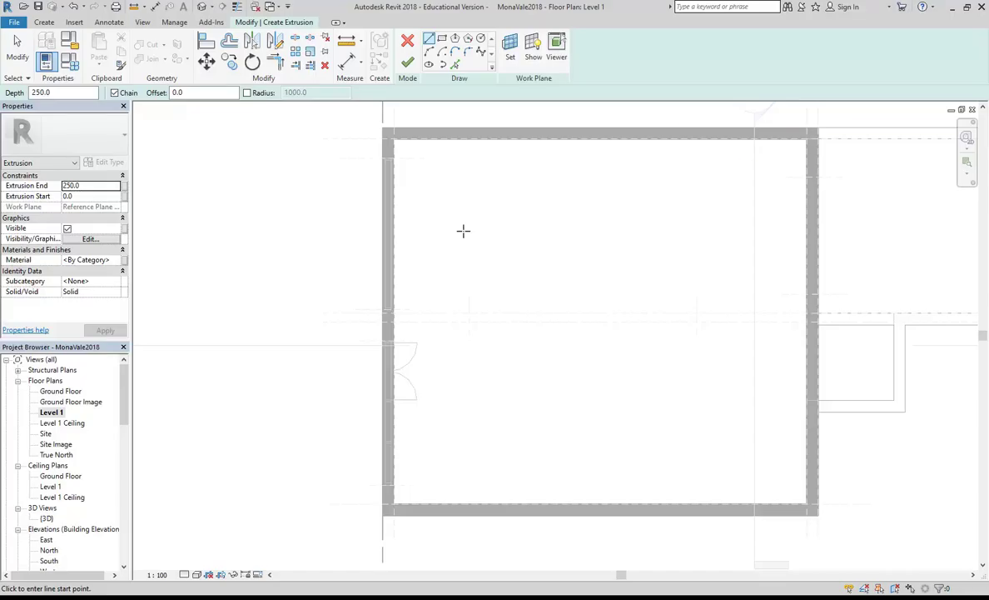
{"action": "middle_click_drag", "start_coordinate": [464, 230], "coordinate": [484, 225]}
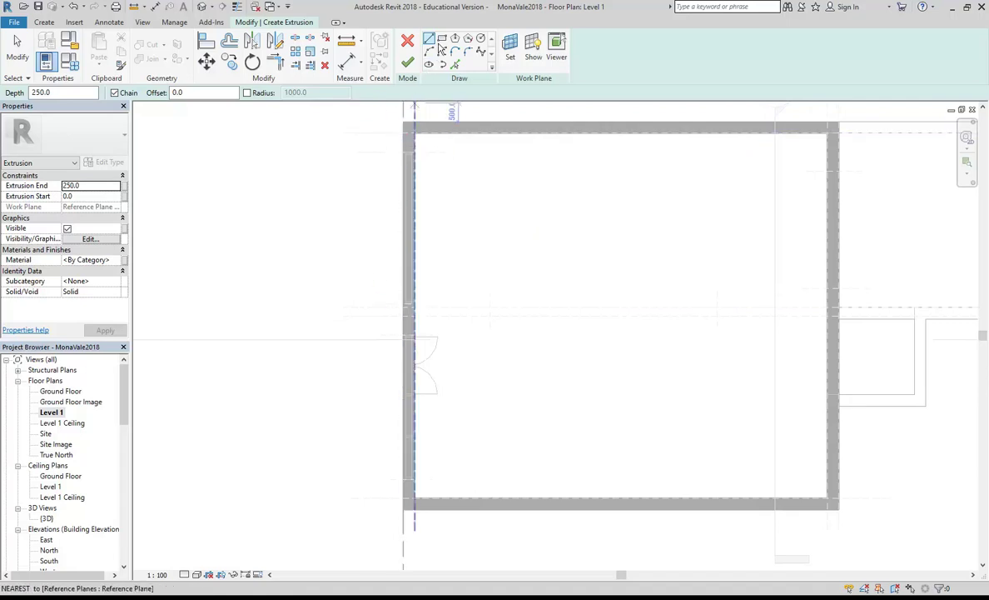
Sketch a rectangle from the west wall's top-left to bottom-left corner, then return to the photo
{"action": "left_click", "coordinate": [442, 39]}
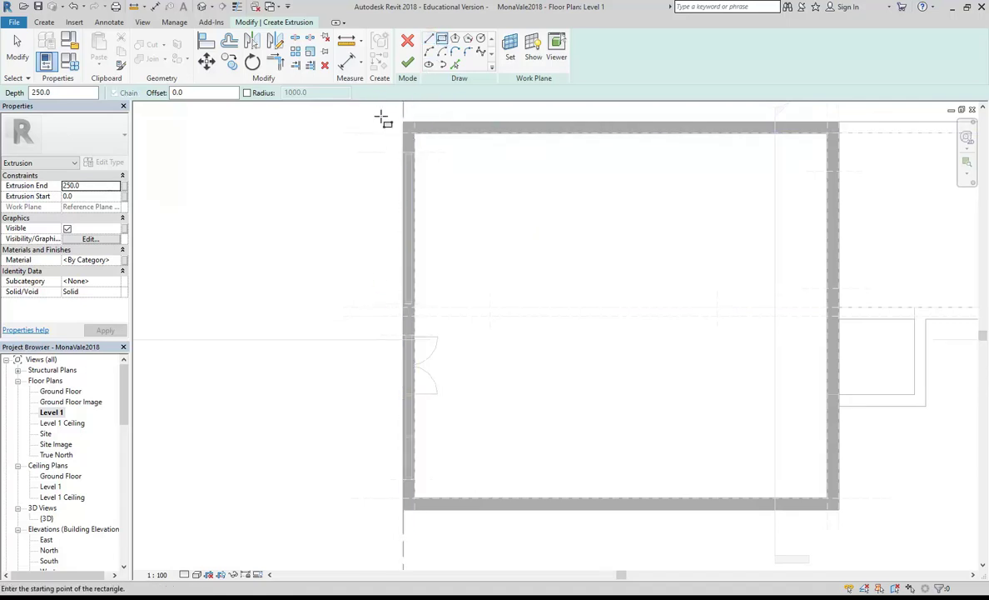
{"action": "scroll", "coordinate": [387, 123], "scroll_direction": "up", "scroll_amount": 4}
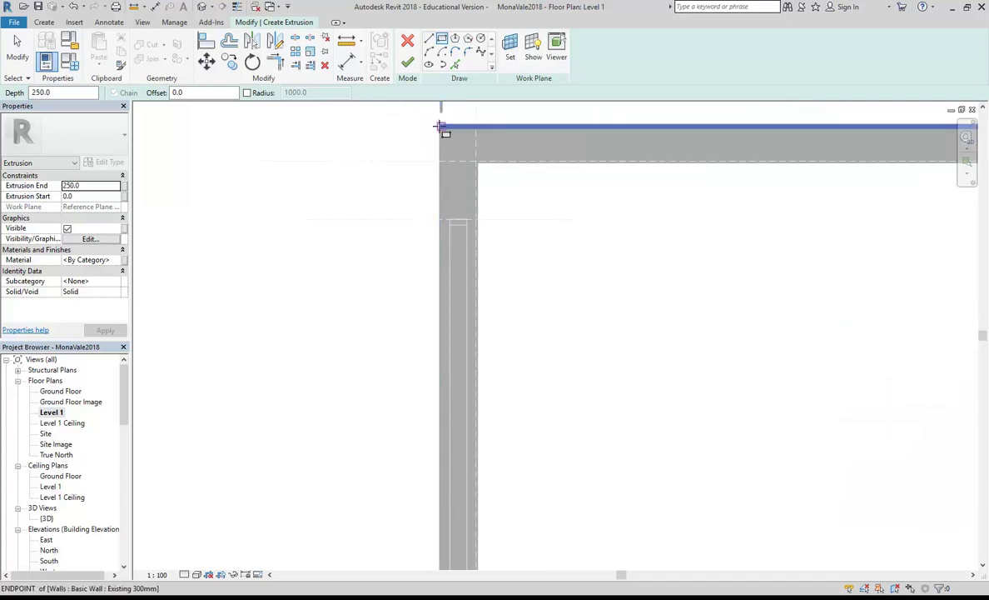
{"action": "left_click", "coordinate": [441, 127]}
{"action": "scroll", "coordinate": [427, 279], "scroll_direction": "down", "scroll_amount": 4}
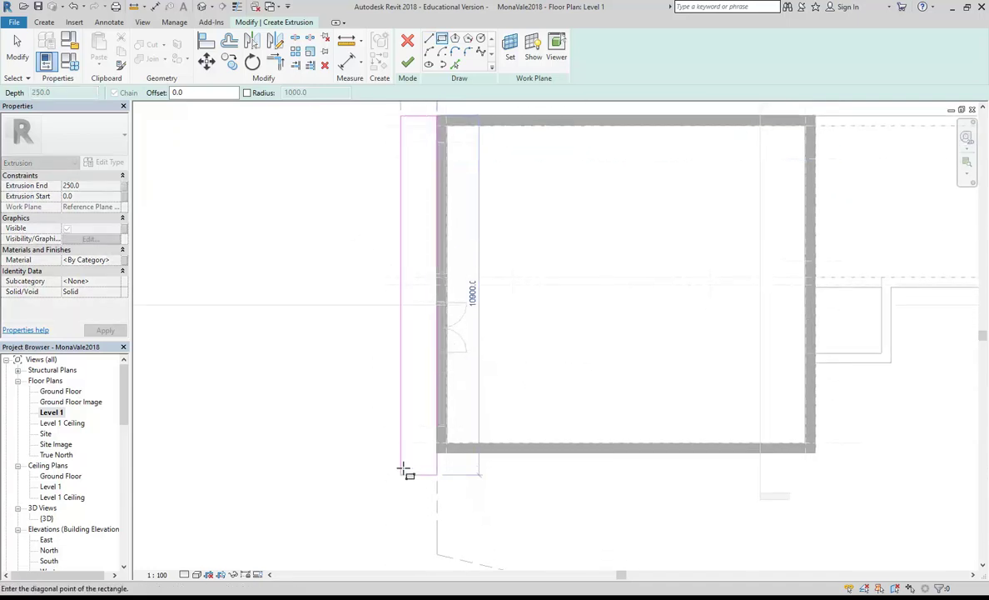
{"action": "scroll", "coordinate": [411, 459], "scroll_direction": "up", "scroll_amount": 3}
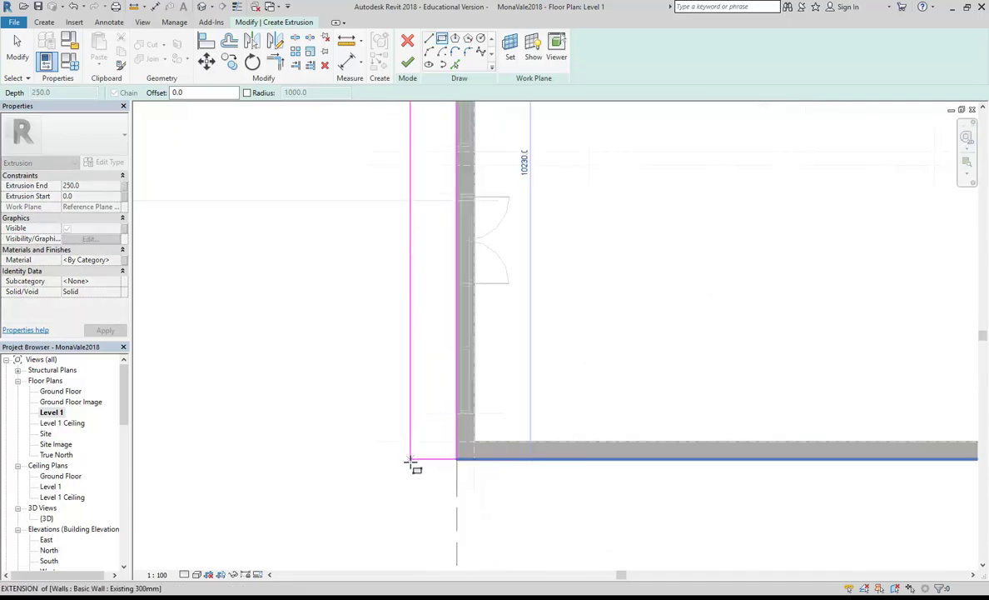
{"action": "left_click", "coordinate": [358, 459]}
{"action": "scroll", "coordinate": [351, 429], "scroll_direction": "down", "scroll_amount": 3}
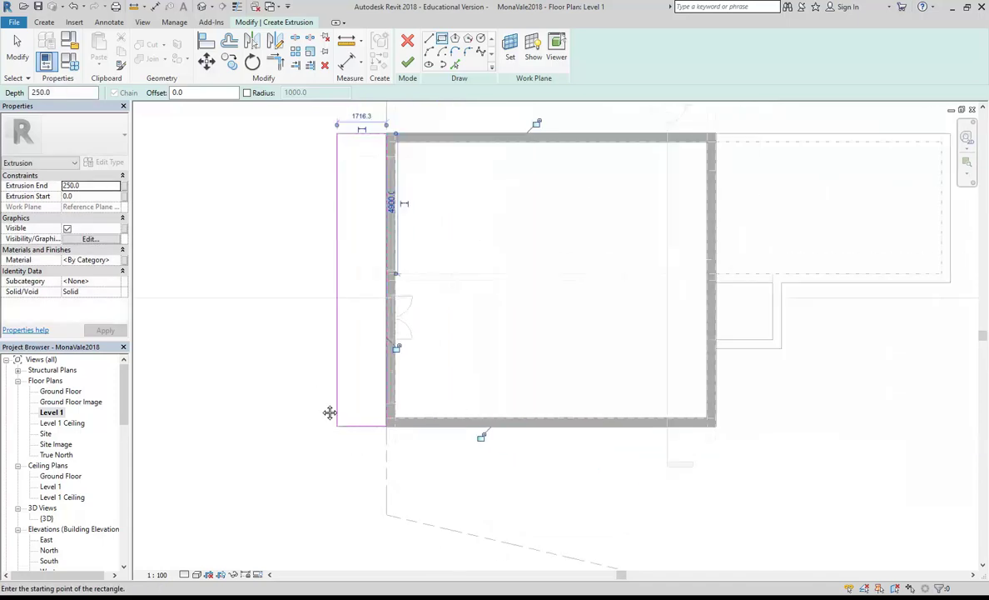
{"action": "right_click", "coordinate": [303, 318]}
{"action": "left_click", "coordinate": [338, 325]}
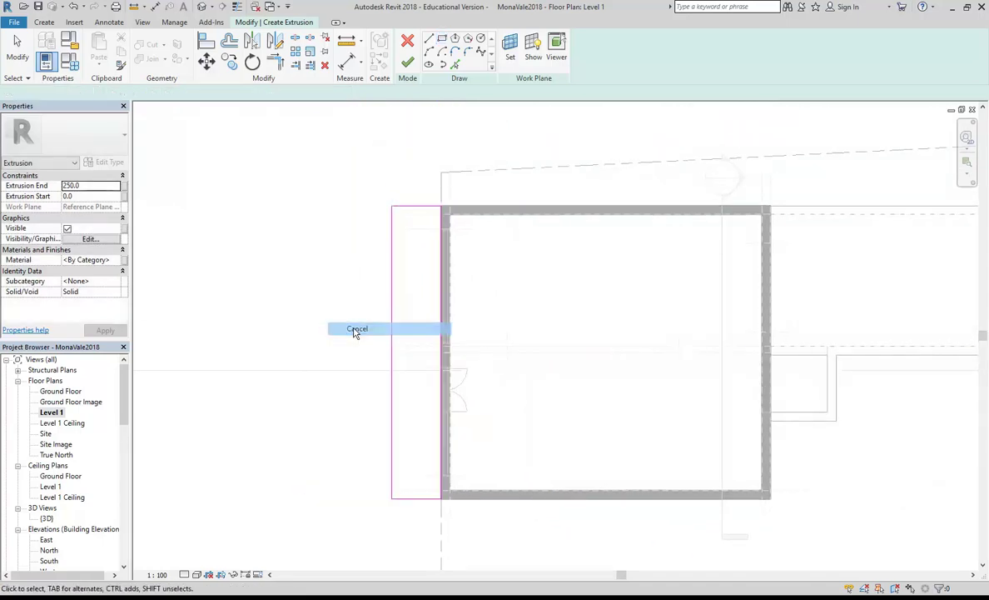
{"action": "middle_click_drag", "start_coordinate": [358, 335], "coordinate": [333, 325]}
{"action": "key", "text": "alt+Tab"}
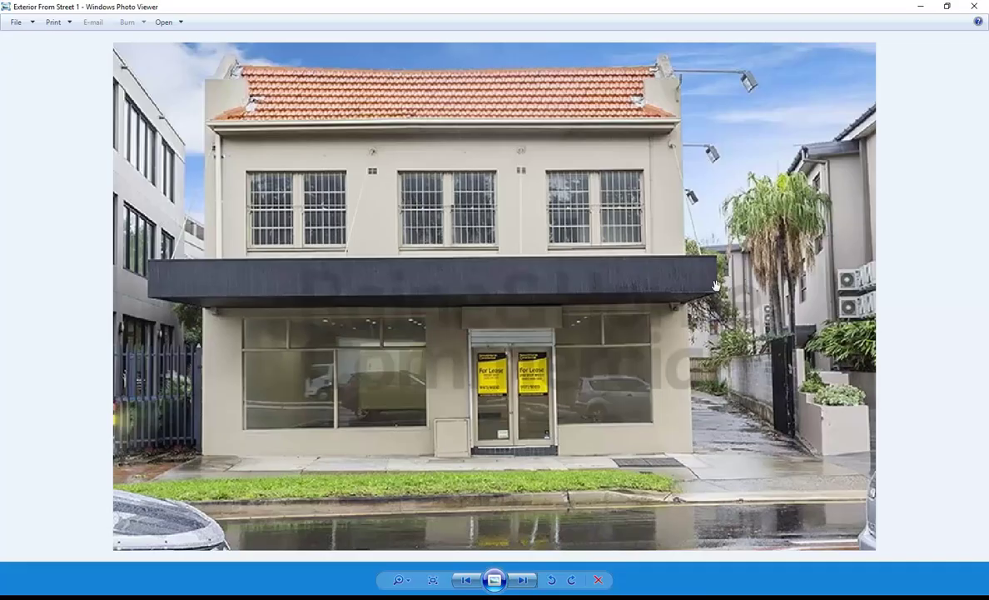
Advance to the Exterior From Street 2 photo and zoom in on the awning
{"action": "scroll", "coordinate": [320, 371], "scroll_direction": "down", "scroll_amount": 1}
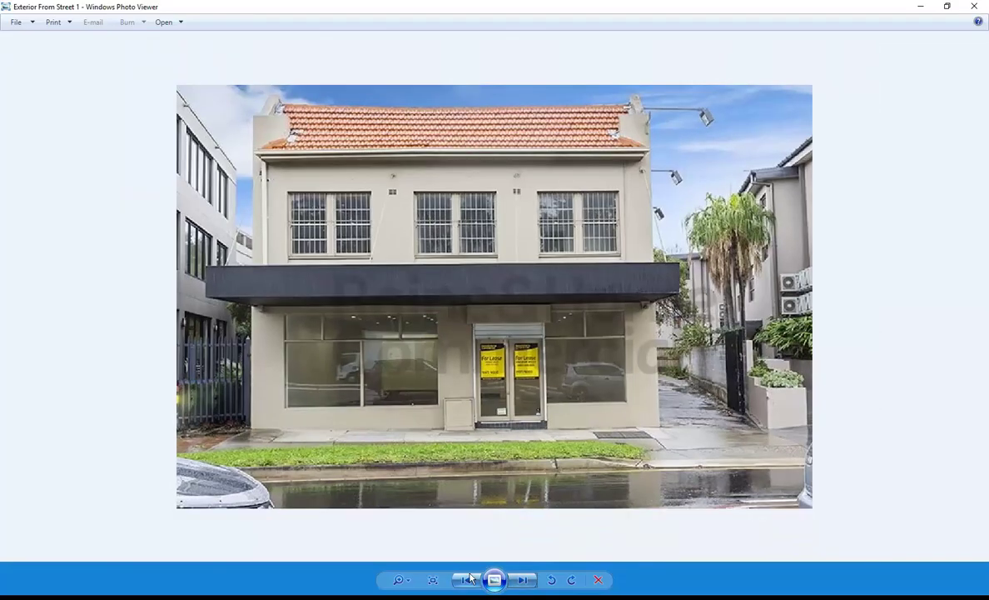
{"action": "left_click", "coordinate": [522, 580]}
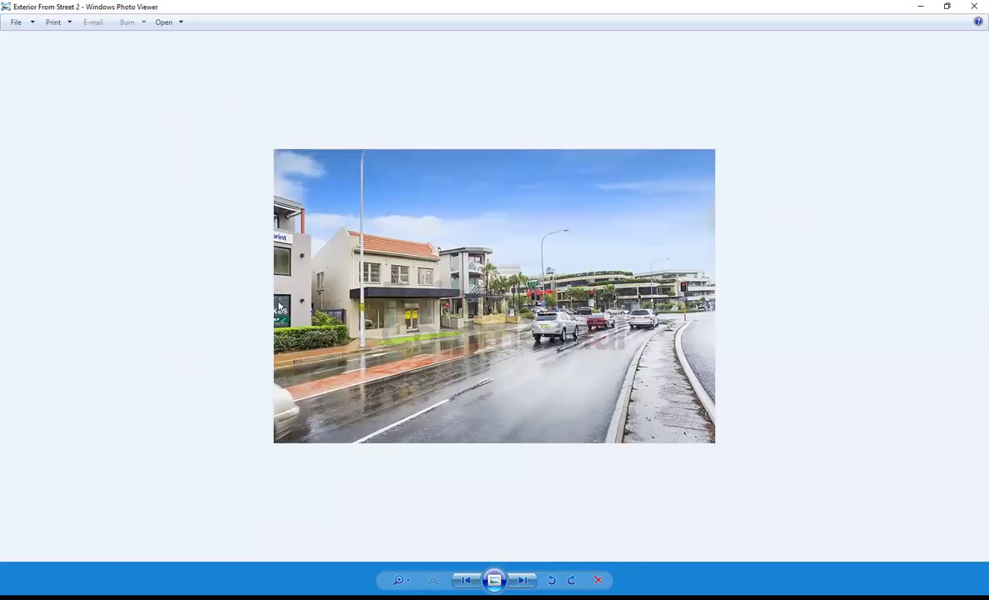
{"action": "scroll", "coordinate": [291, 313], "scroll_direction": "up", "scroll_amount": 5}
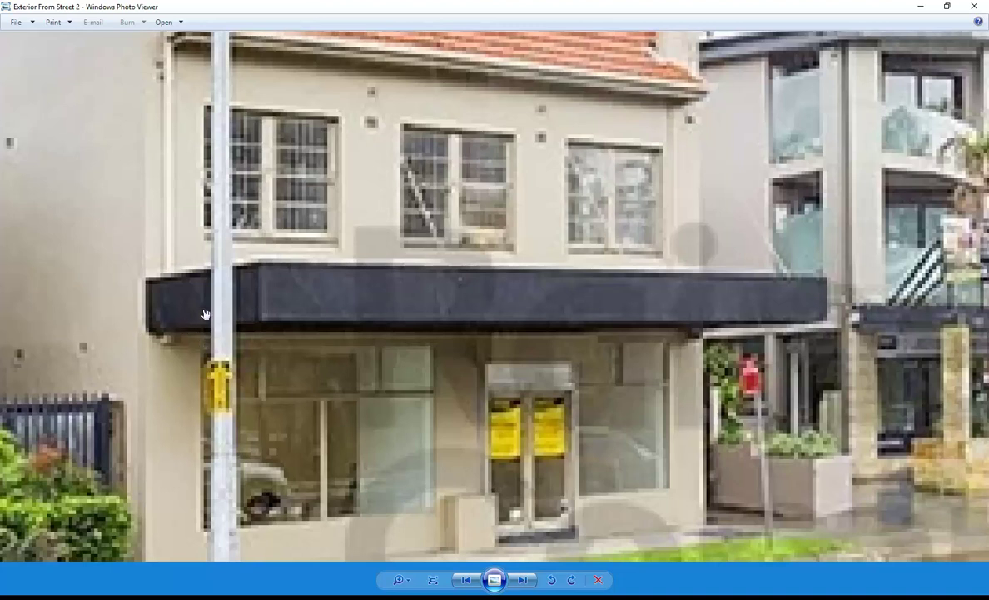
Return to the Revit sketch and cancel the active drawing tool
{"action": "left_click", "coordinate": [919, 11]}
{"action": "scroll", "coordinate": [486, 248], "scroll_direction": "down", "scroll_amount": 1}
{"action": "right_click", "coordinate": [450, 257]}
{"action": "left_click", "coordinate": [463, 253]}
{"action": "scroll", "coordinate": [424, 288], "scroll_direction": "up", "scroll_amount": 1}
Widen the awning's rectangular profile to 2000, then to 2500, using the outer line's dimension
{"action": "left_click", "coordinate": [315, 306]}
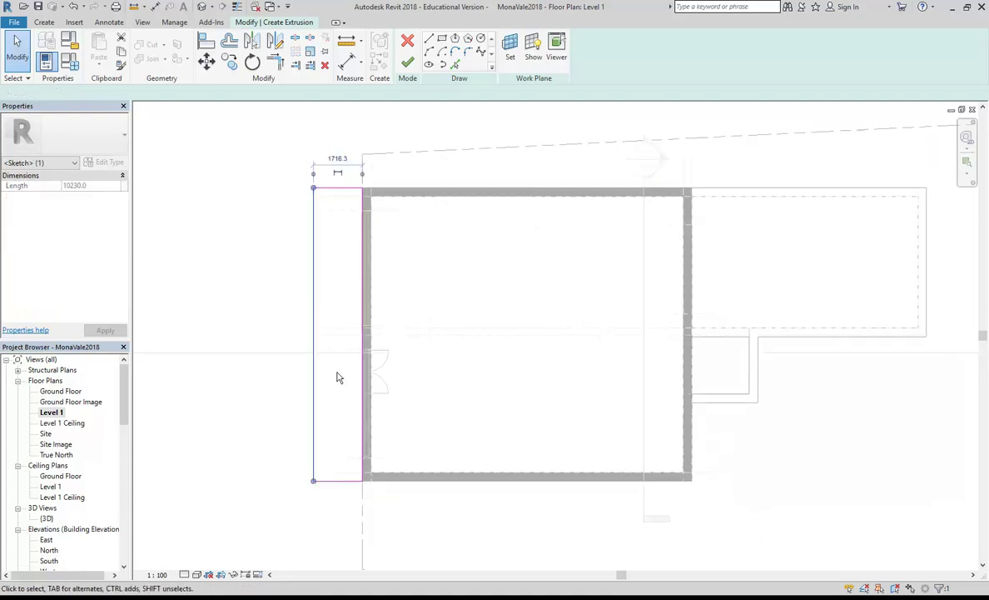
{"action": "left_click", "coordinate": [342, 155]}
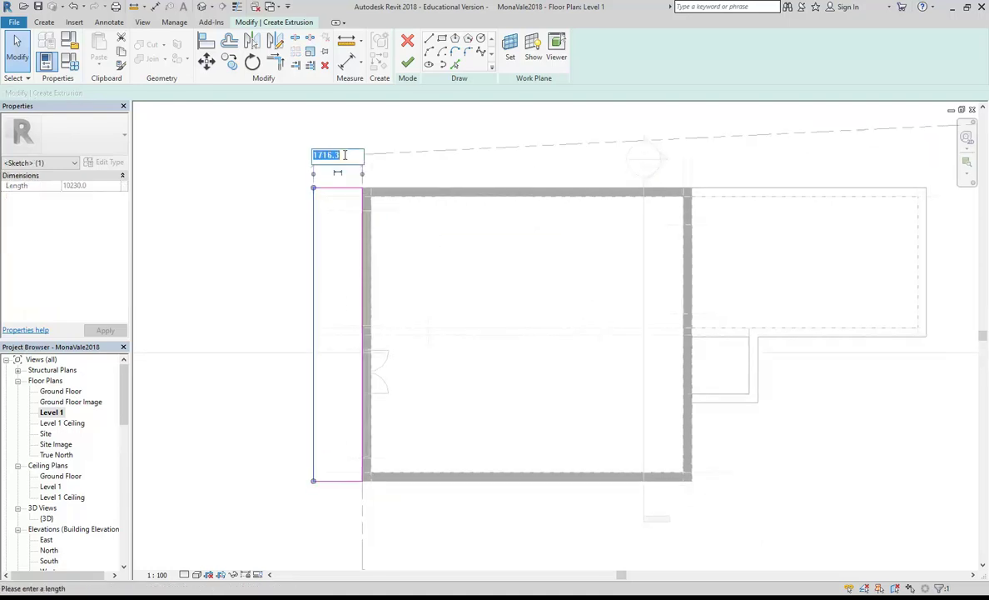
{"action": "type", "text": "250."}
{"action": "type", "text": "000"}
{"action": "left_click", "coordinate": [485, 352]}
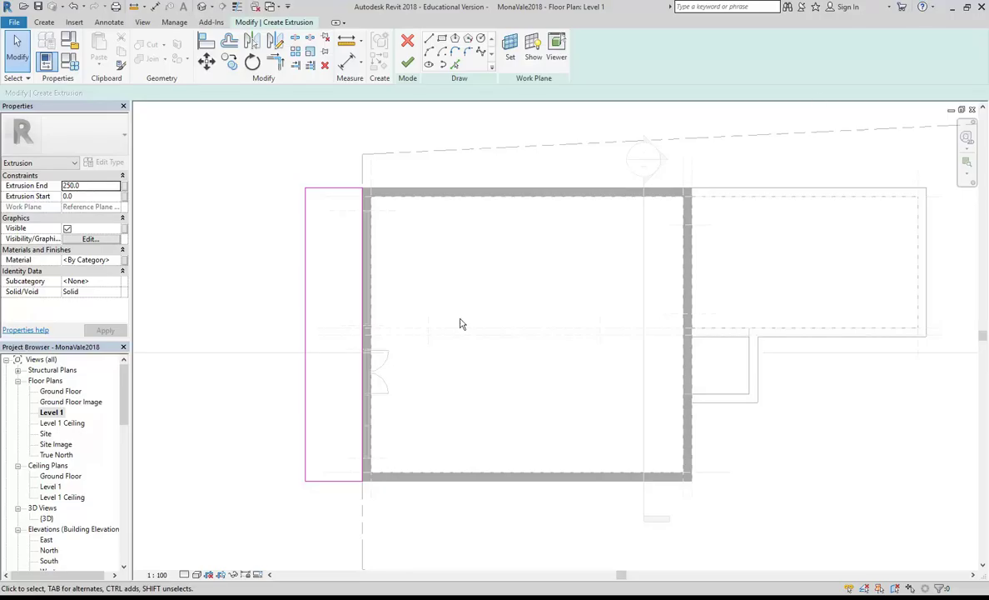
{"action": "left_click", "coordinate": [307, 325]}
{"action": "left_click", "coordinate": [333, 156]}
{"action": "type", "text": "2500"}
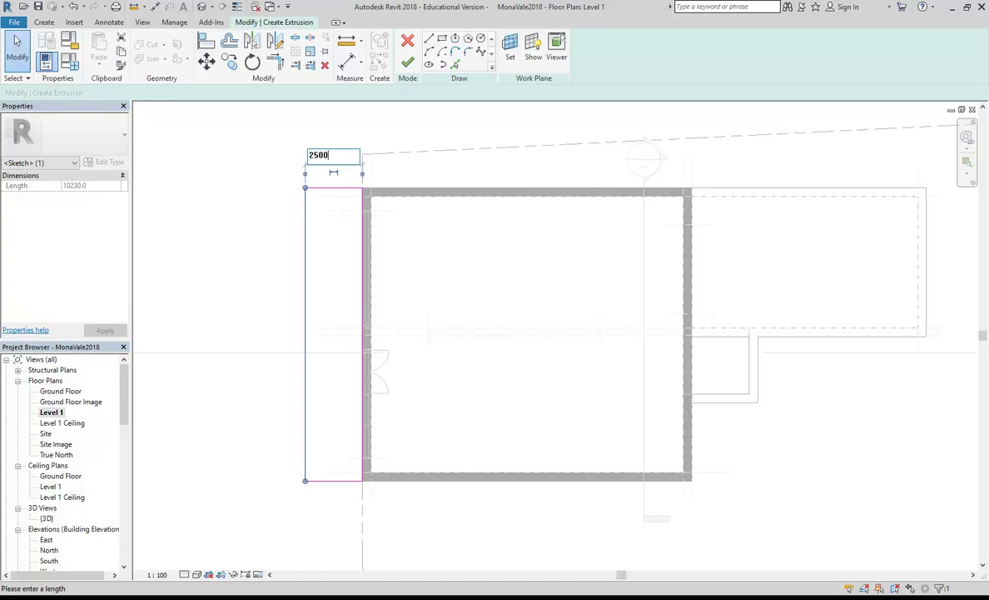
{"action": "key", "text": "Return"}
{"action": "left_click", "coordinate": [191, 275]}
Set the extrusion's Extrusion End to 500.0 in Properties
{"action": "scroll", "coordinate": [223, 303], "scroll_direction": "down", "scroll_amount": 1}
{"action": "scroll", "coordinate": [216, 301], "scroll_direction": "up", "scroll_amount": 1}
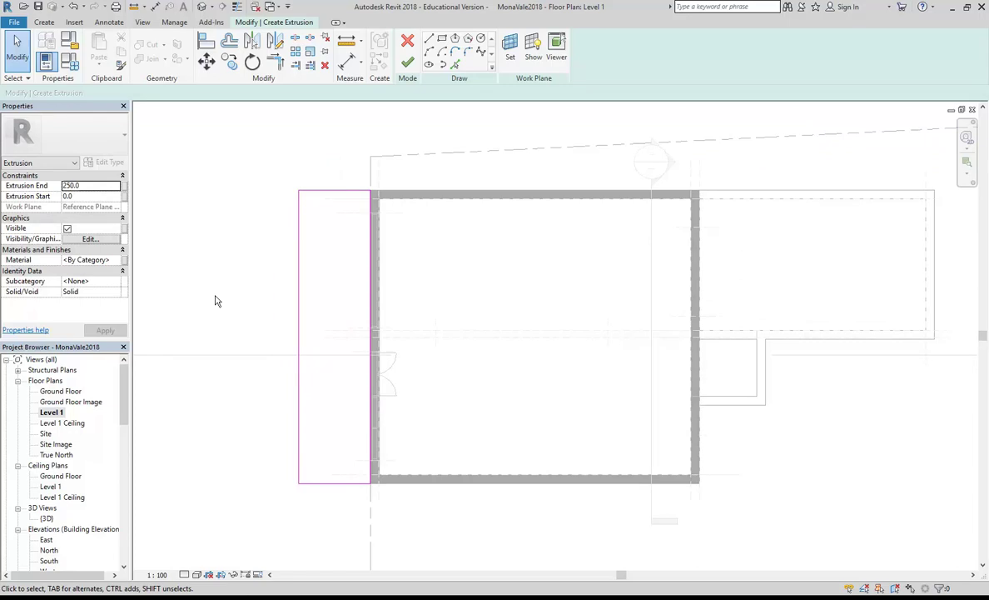
{"action": "middle_click_drag", "start_coordinate": [236, 293], "coordinate": [209, 286]}
{"action": "scroll", "coordinate": [210, 287], "scroll_direction": "up", "scroll_amount": 1}
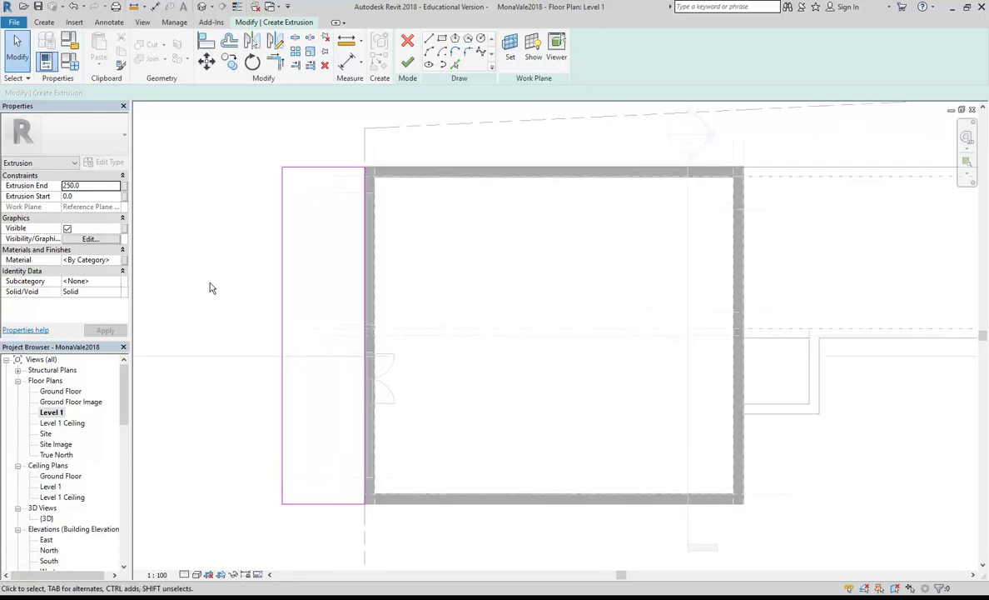
{"action": "left_click", "coordinate": [94, 185]}
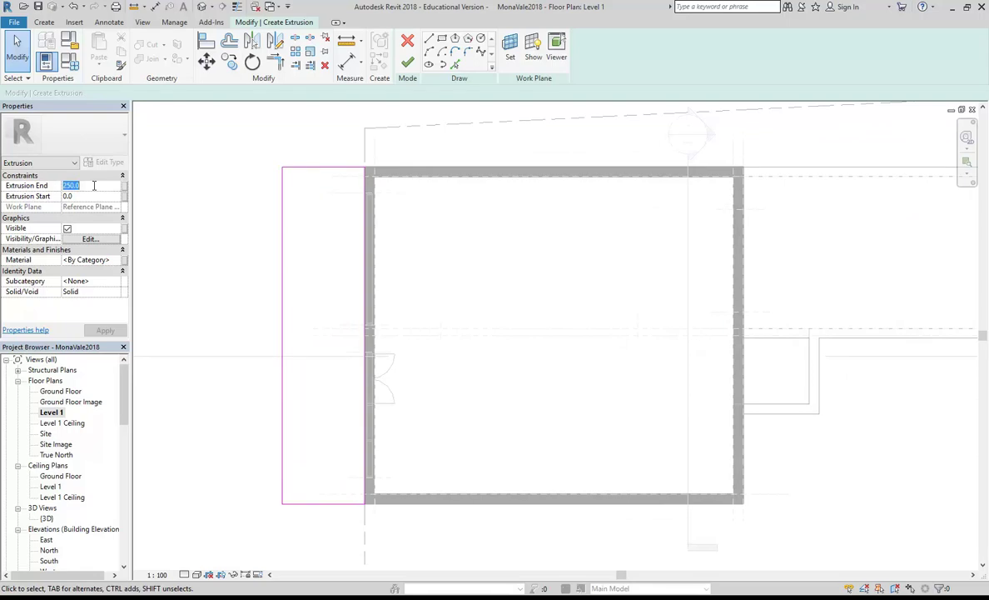
{"action": "type", "text": "500.0"}
{"action": "left_click", "coordinate": [177, 219]}
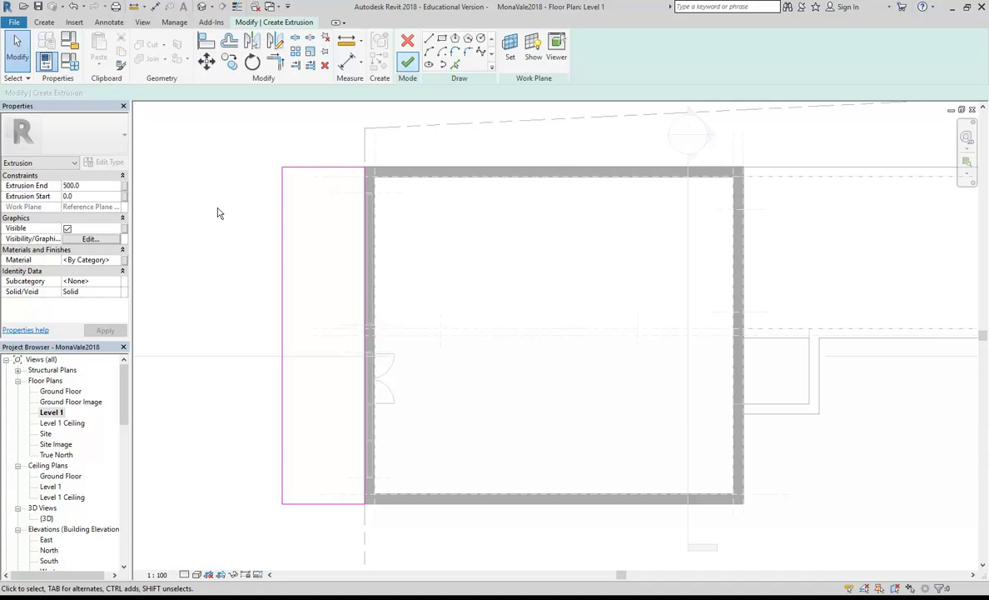
Finish the extrusion sketch, orbit the {3D} view toward the storefront, and finish the Awning model
{"action": "left_click", "coordinate": [408, 66]}
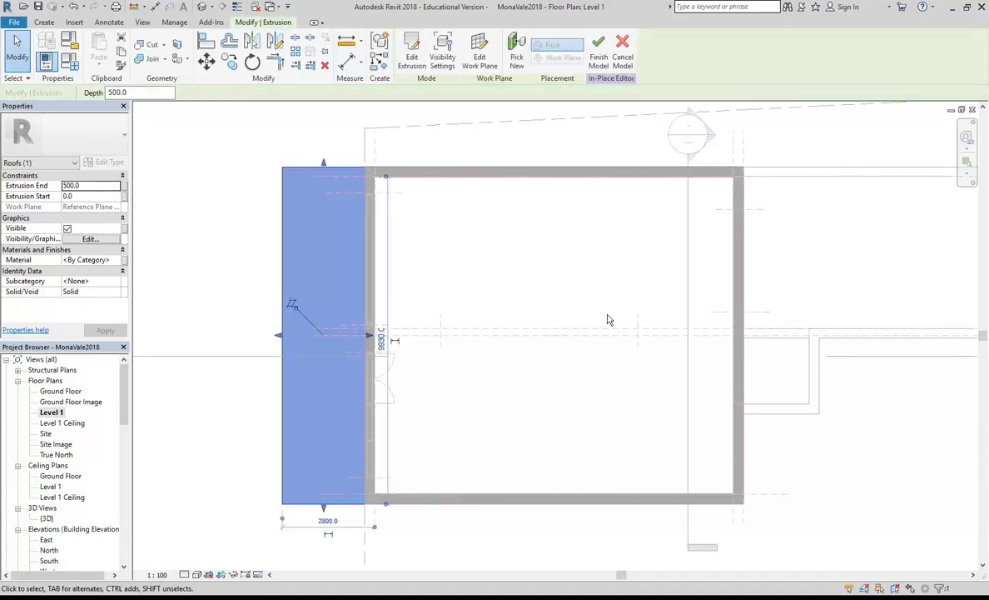
{"action": "key", "text": "Escape"}
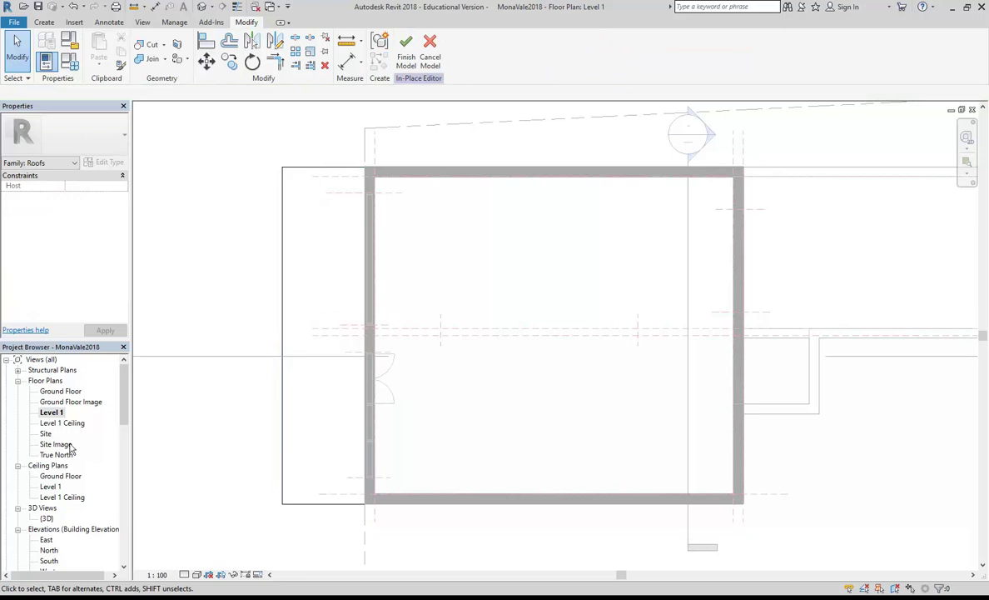
{"action": "double_click", "coordinate": [47, 518]}
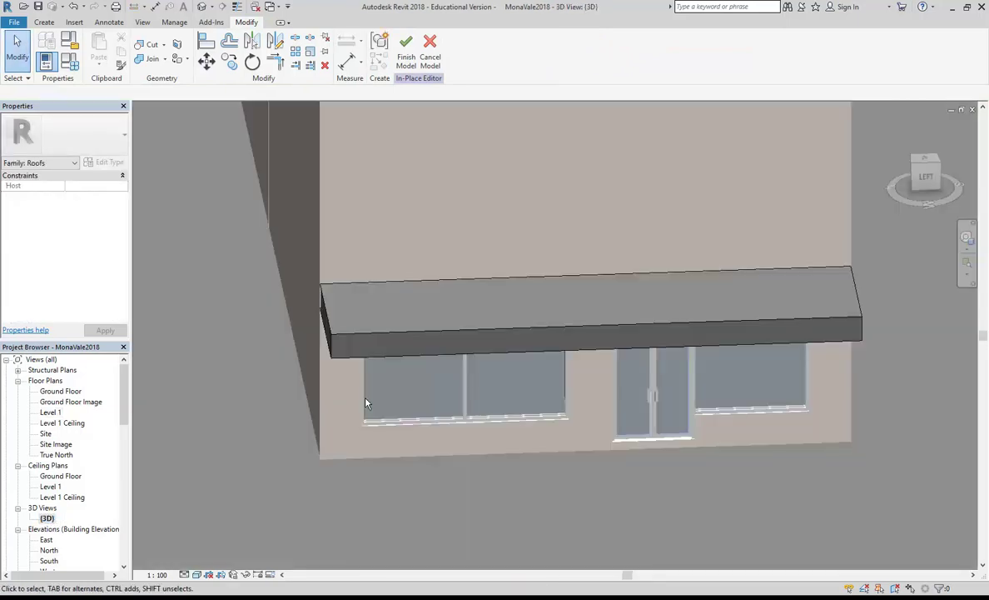
{"action": "middle_click_drag", "start_coordinate": [340, 368], "coordinate": [453, 358], "text": "shift"}
{"action": "scroll", "coordinate": [441, 367], "scroll_direction": "up", "scroll_amount": 3}
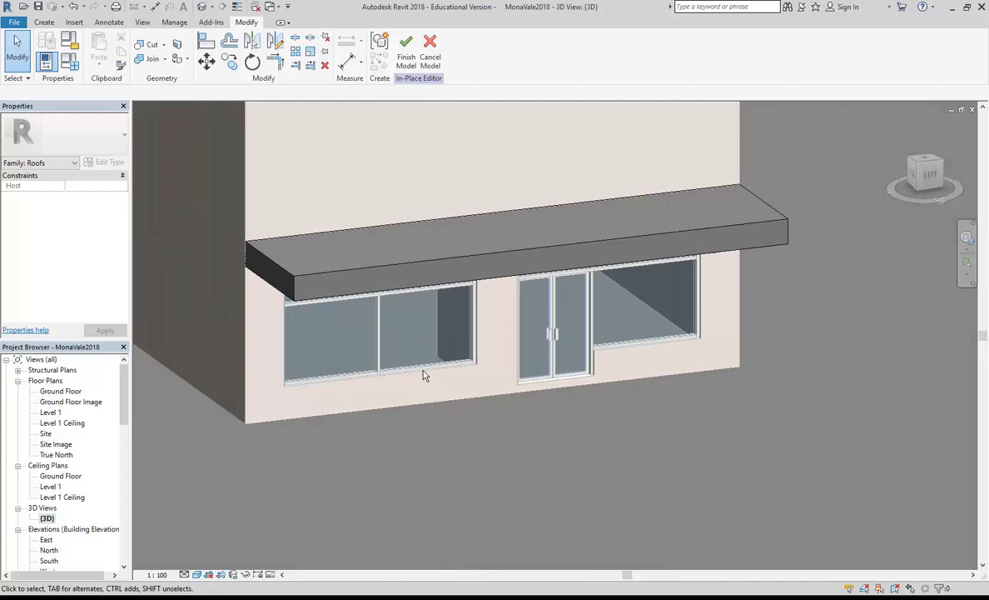
{"action": "left_click", "coordinate": [407, 57]}
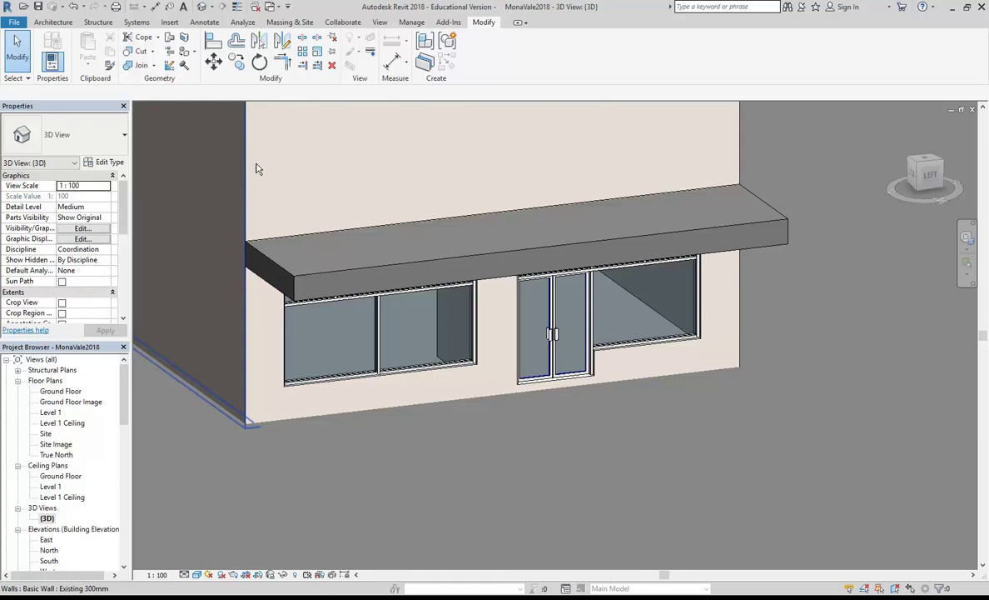
Select the awning roof and orbit the 3D view around the storefront
{"action": "left_click", "coordinate": [277, 271]}
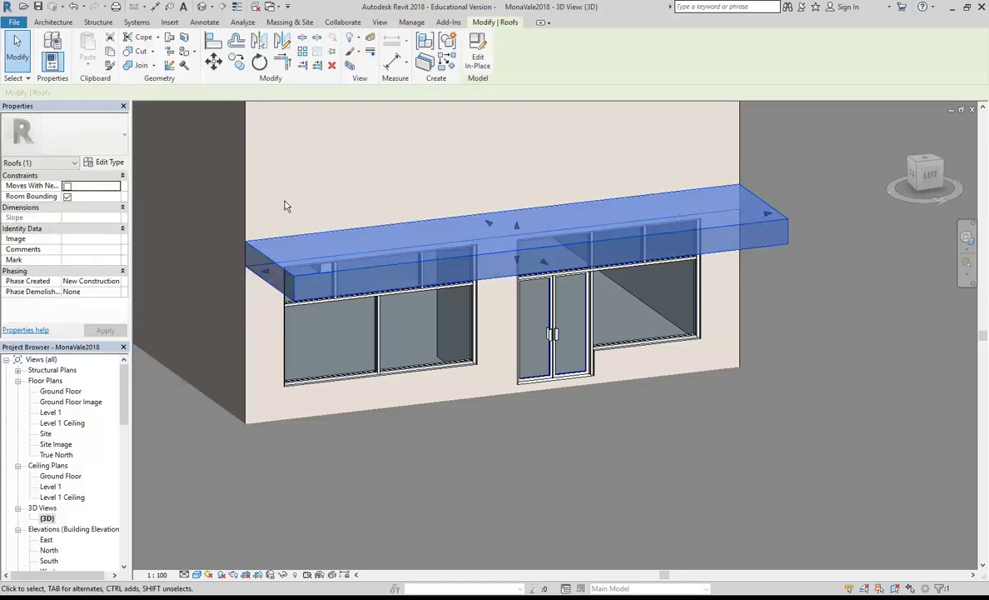
{"action": "middle_click_drag", "start_coordinate": [295, 240], "coordinate": [305, 205], "text": "shift"}
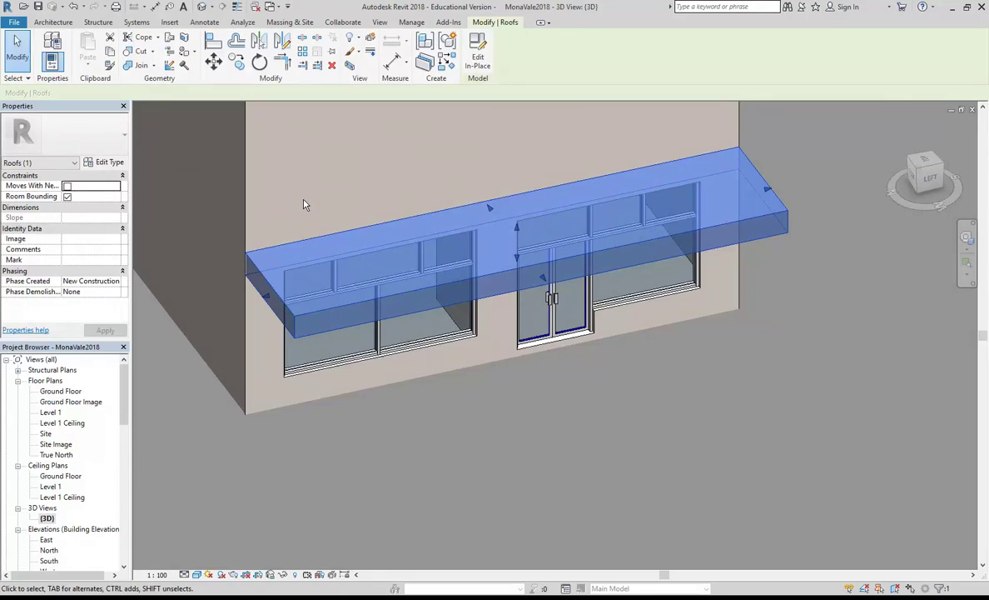
{"action": "scroll", "coordinate": [300, 205], "scroll_direction": "up", "scroll_amount": 1}
{"action": "middle_click_drag", "start_coordinate": [296, 206], "coordinate": [308, 219]}
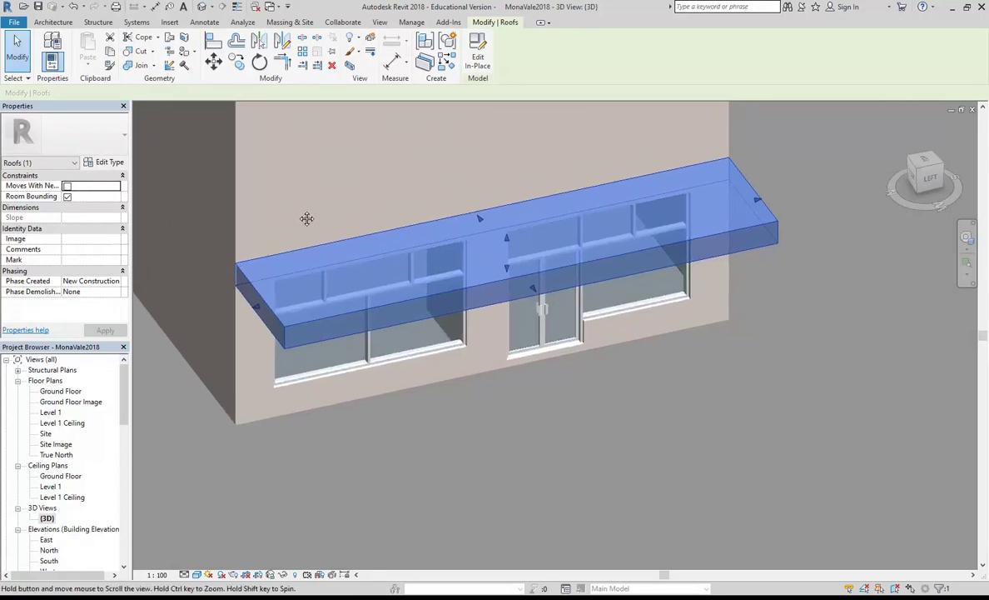
{"action": "scroll", "coordinate": [302, 216], "scroll_direction": "up", "scroll_amount": 3}
{"action": "scroll", "coordinate": [300, 214], "scroll_direction": "down", "scroll_amount": 3}
{"action": "scroll", "coordinate": [250, 316], "scroll_direction": "up", "scroll_amount": 2}
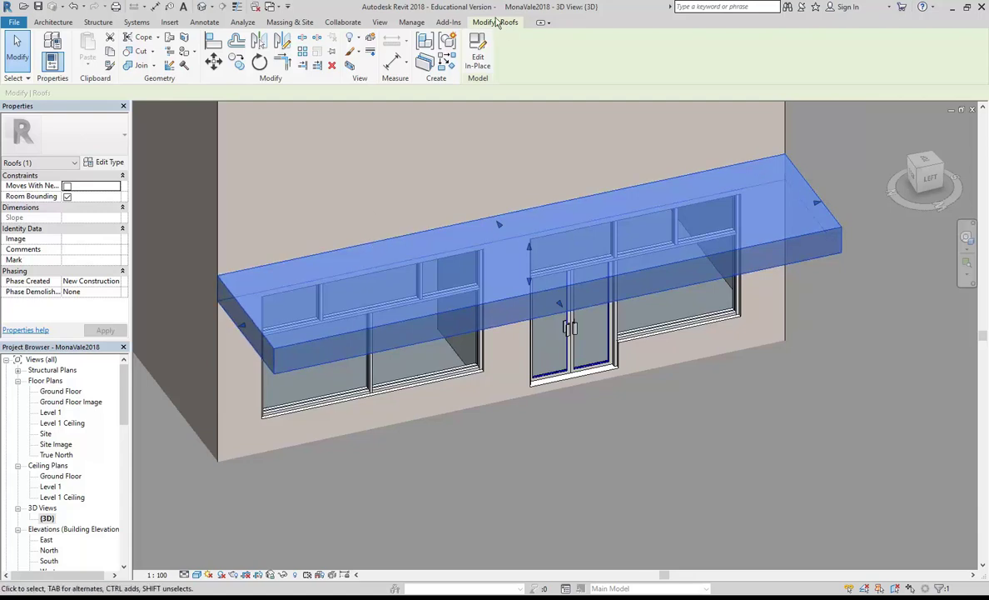
Reopen the awning in-place, edit its extrusion sketch, and switch to the Level 1 plan
{"action": "left_click", "coordinate": [477, 58]}
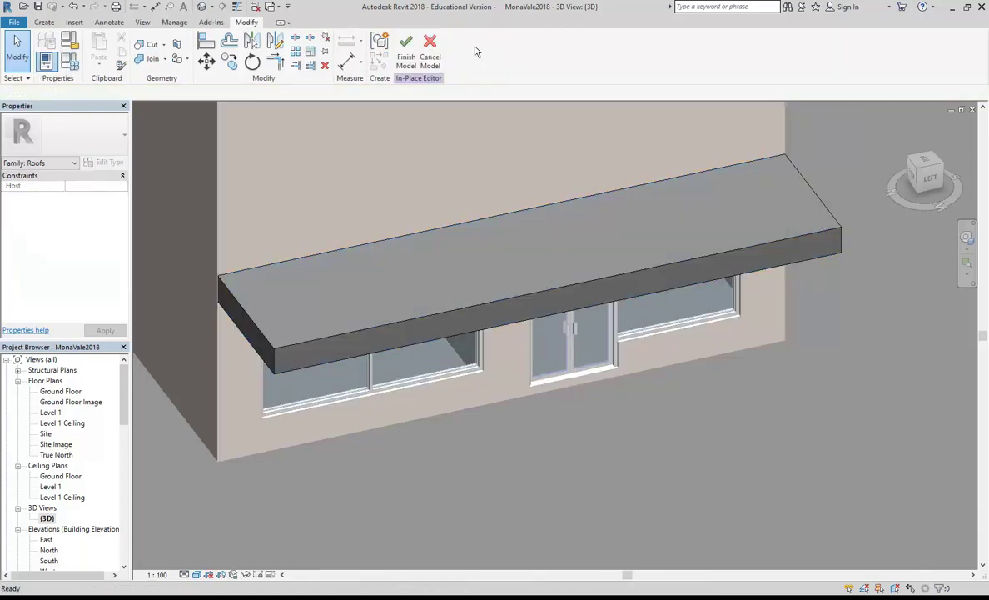
{"action": "left_click", "coordinate": [261, 333]}
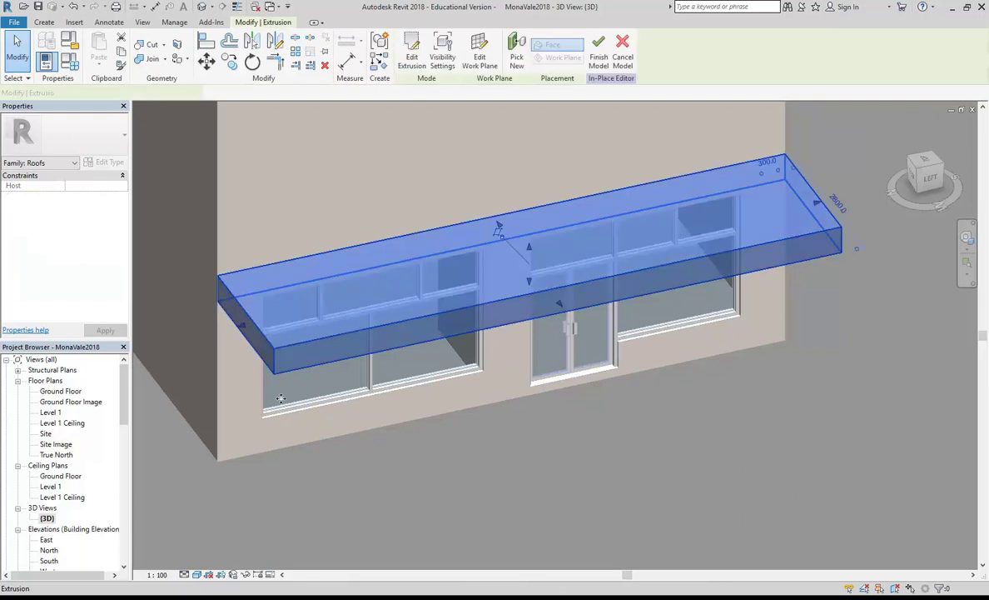
{"action": "left_click", "coordinate": [412, 51]}
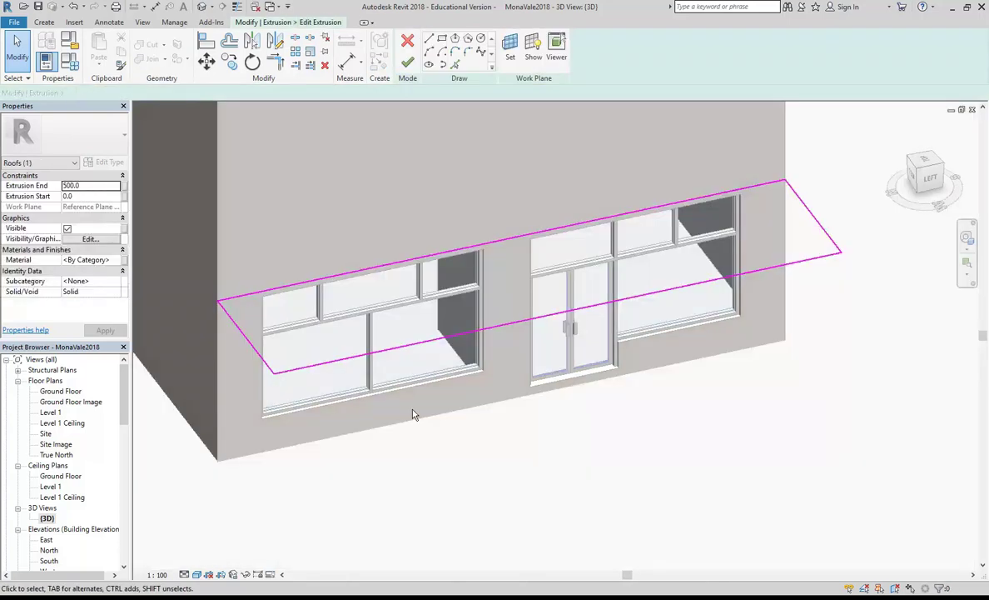
{"action": "double_click", "coordinate": [50, 412]}
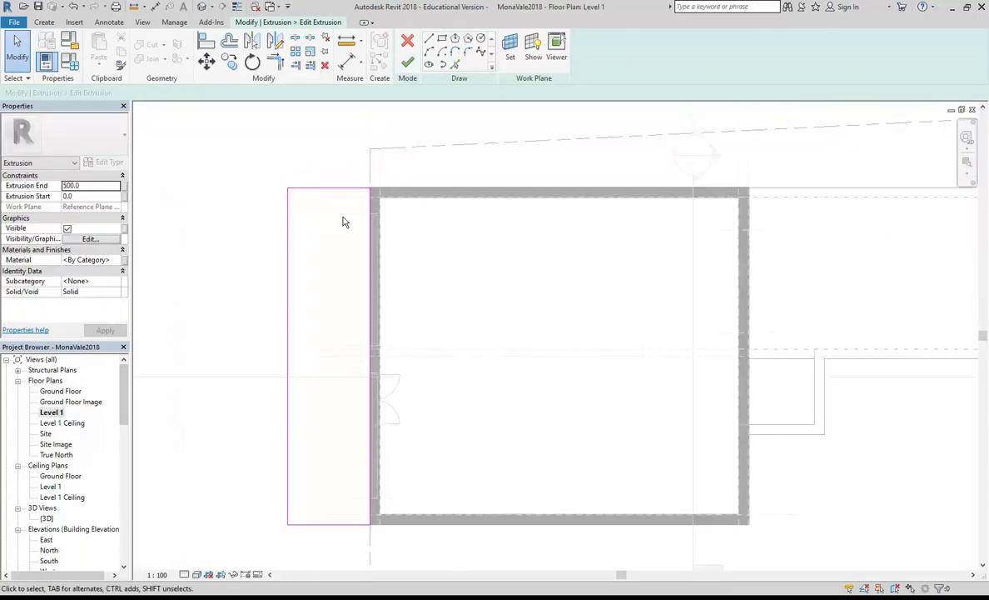
{"action": "scroll", "coordinate": [315, 172], "scroll_direction": "up", "scroll_amount": 3}
{"action": "scroll", "coordinate": [296, 174], "scroll_direction": "up", "scroll_amount": 2}
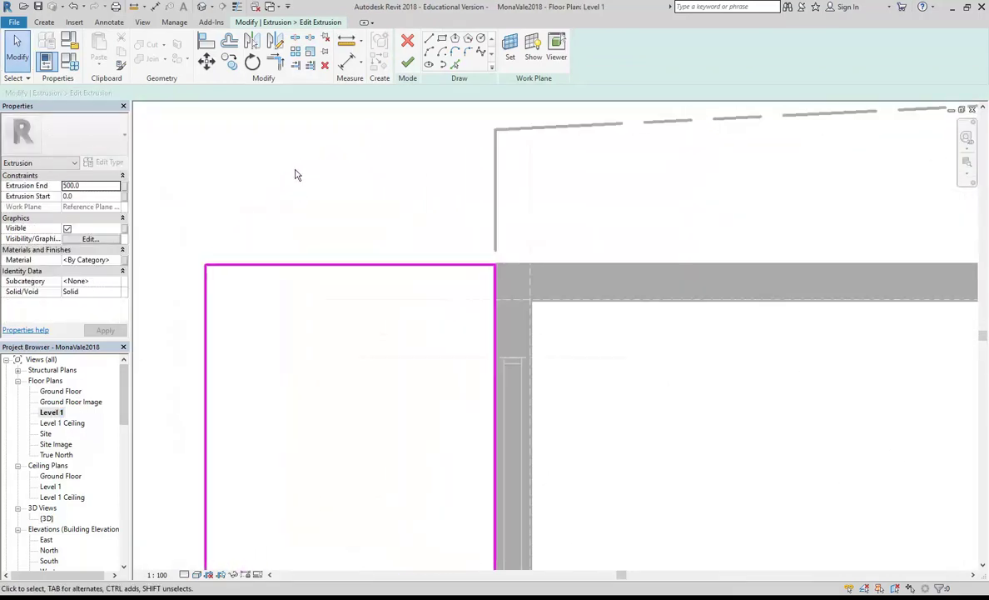
Select the sketch's top edge and check its 300 gap dimension to the wall
{"action": "left_click", "coordinate": [324, 266]}
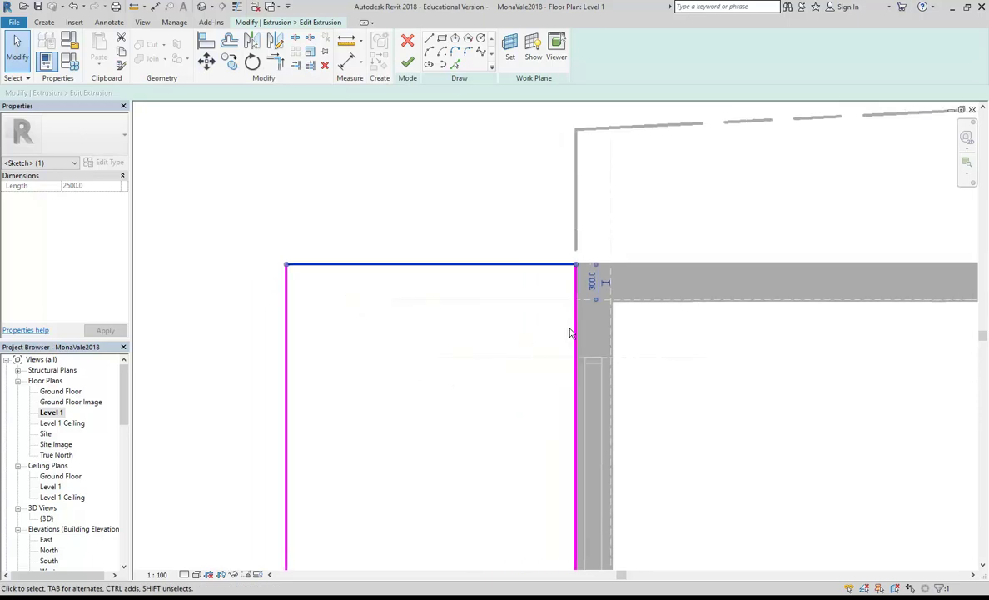
{"action": "left_click", "coordinate": [588, 281]}
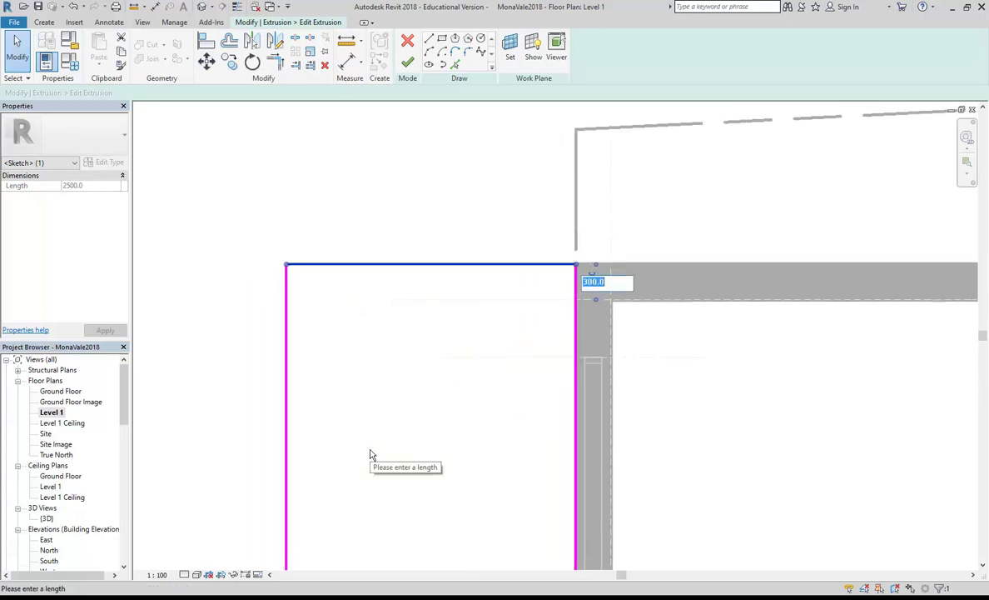
{"action": "key", "text": "Return"}
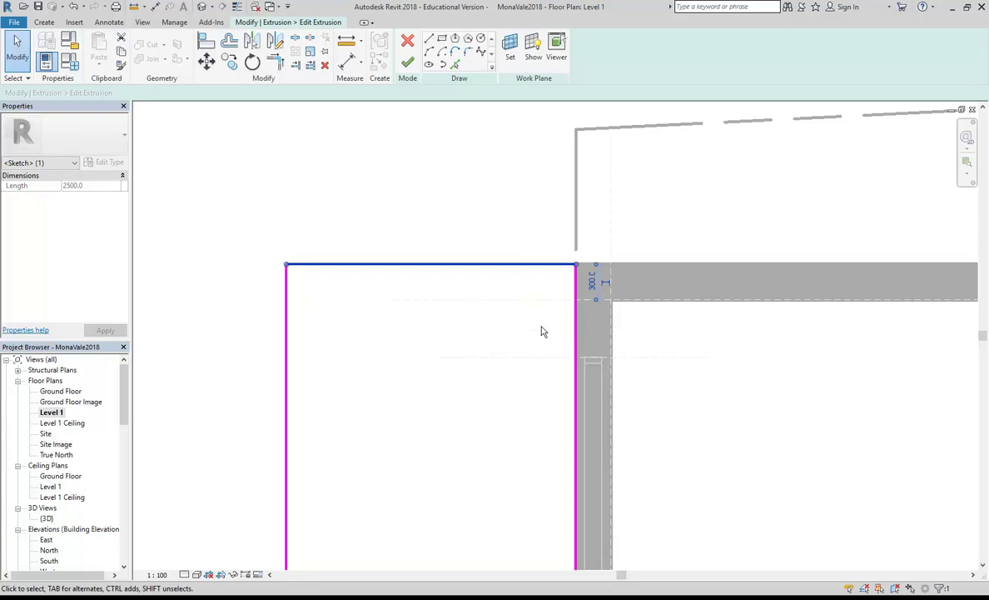
{"action": "left_click", "coordinate": [592, 282]}
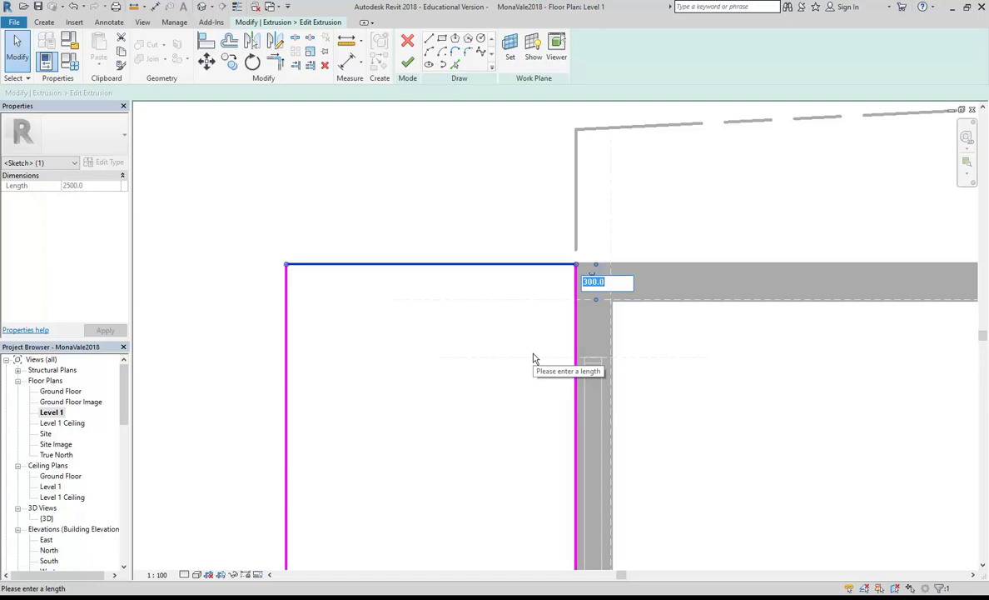
{"action": "key", "text": "Return"}
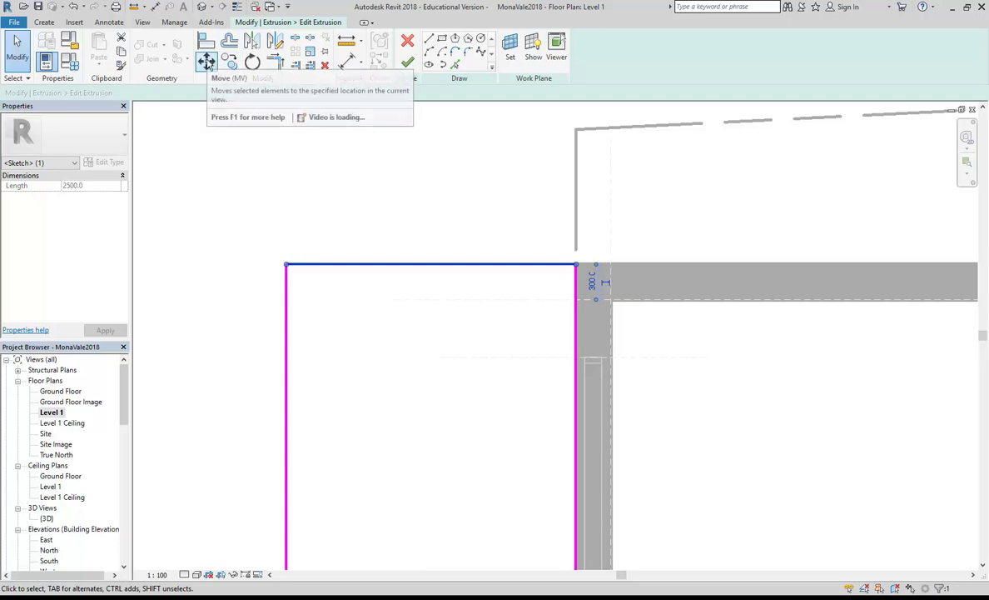
Move the top edge down 100 so it sits 200 from the wall
{"action": "left_click", "coordinate": [206, 63]}
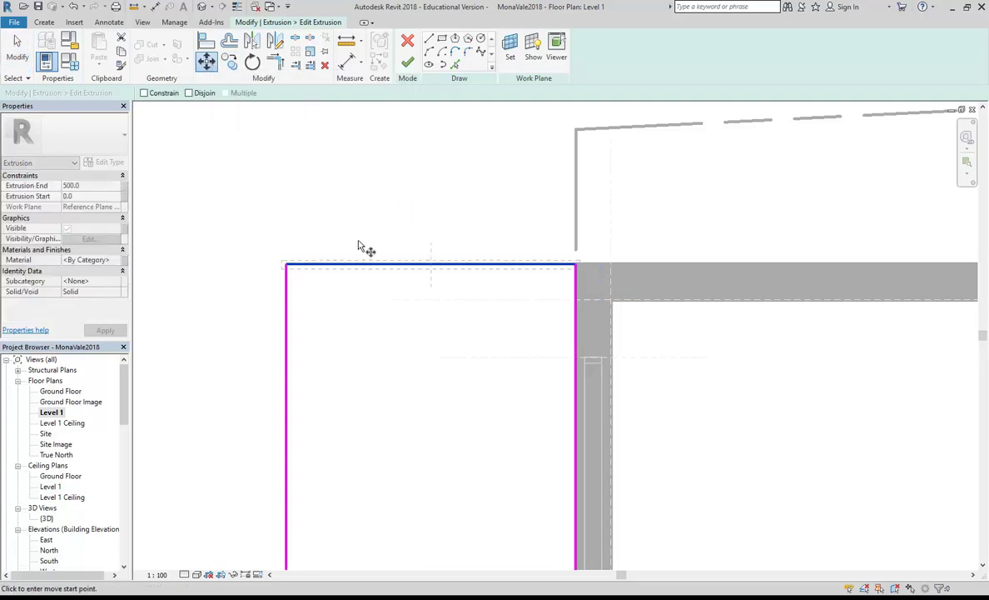
{"action": "left_click", "coordinate": [375, 182]}
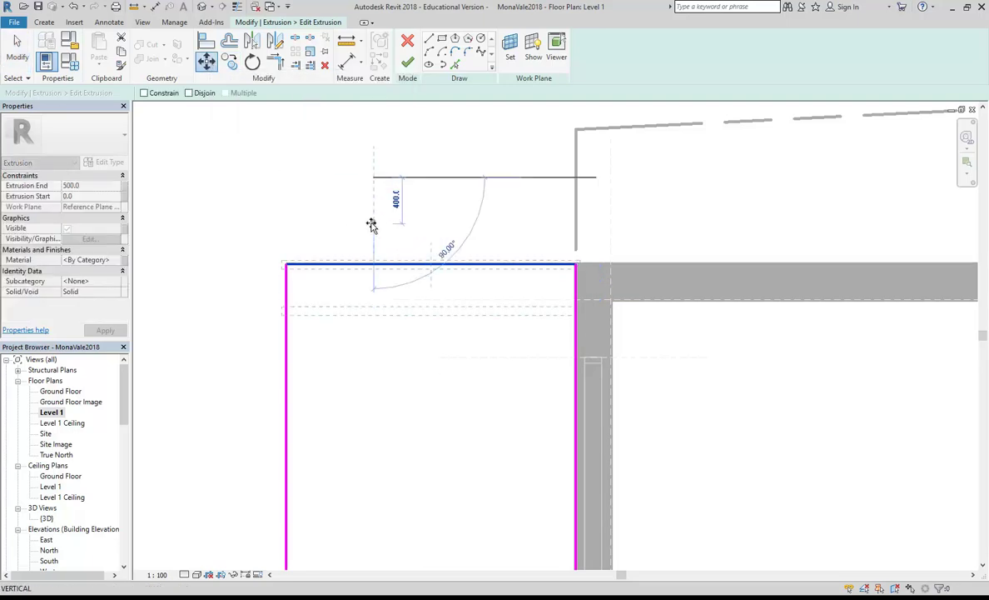
{"action": "type", "text": "100"}
{"action": "key", "text": "Return"}
{"action": "key", "text": "Escape"}
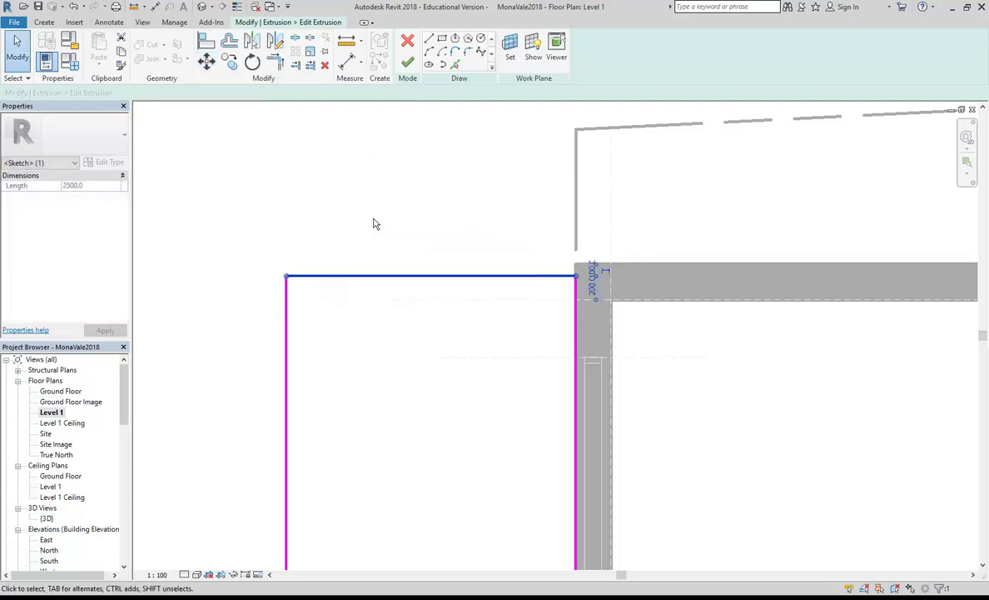
{"action": "scroll", "coordinate": [375, 226], "scroll_direction": "down", "scroll_amount": 3}
{"action": "middle_click_drag", "start_coordinate": [377, 232], "coordinate": [385, 143]}
{"action": "scroll", "coordinate": [380, 409], "scroll_direction": "up", "scroll_amount": 8}
{"action": "middle_click_drag", "start_coordinate": [404, 391], "coordinate": [372, 418]}
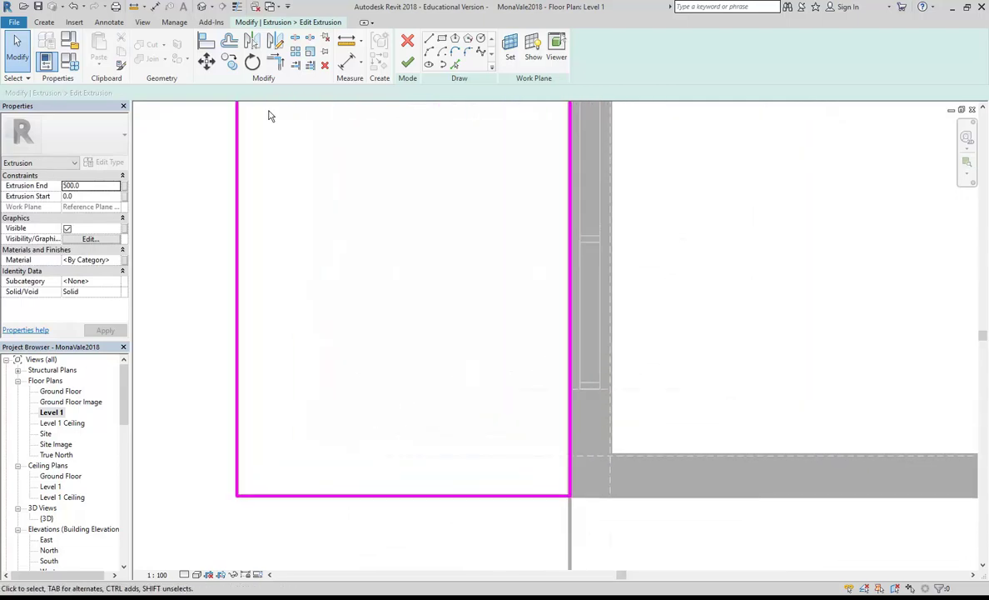
Offset the bottom sketch edge 100 inward with Copy unchecked
{"action": "left_click", "coordinate": [229, 43]}
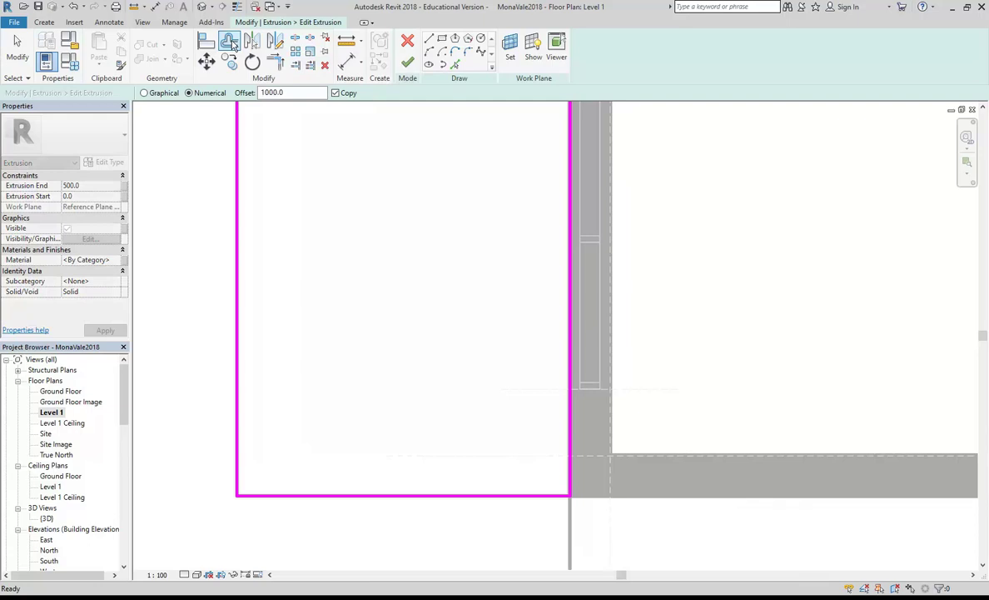
{"action": "left_click_drag", "start_coordinate": [326, 93], "coordinate": [209, 90]}
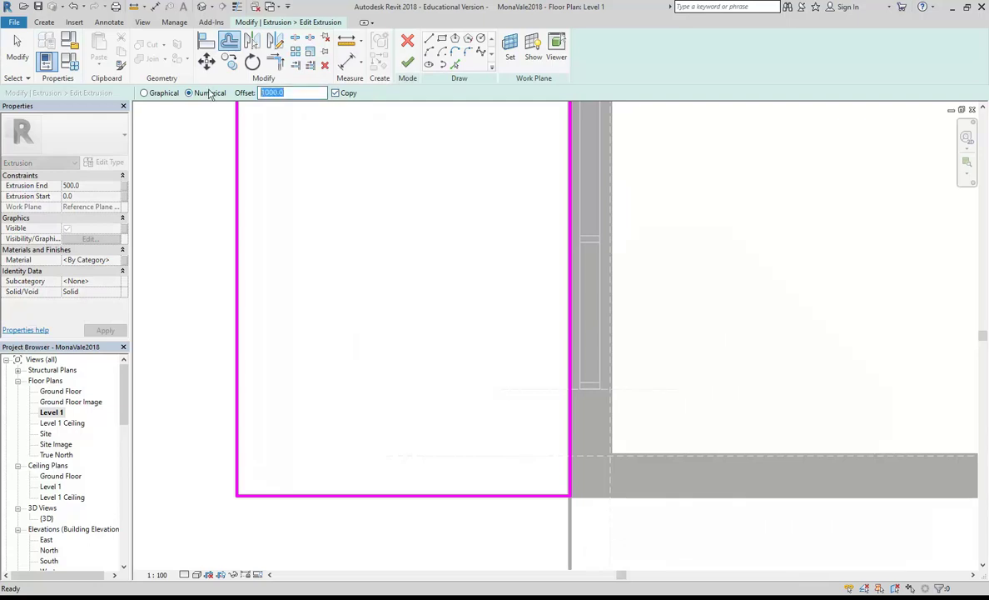
{"action": "type", "text": "100"}
{"action": "key", "text": "Return"}
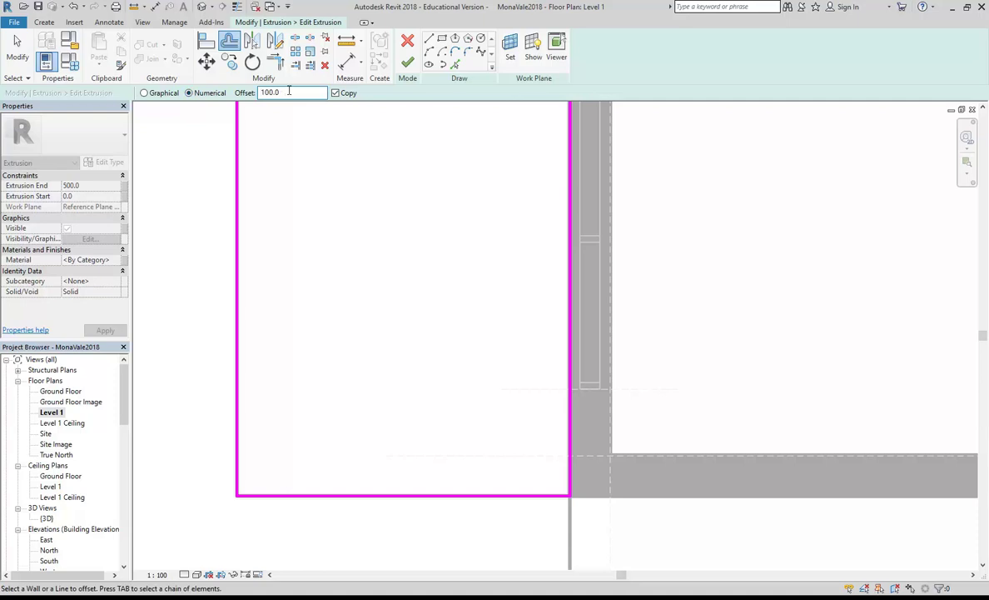
{"action": "left_click", "coordinate": [335, 93]}
{"action": "left_click", "coordinate": [420, 497]}
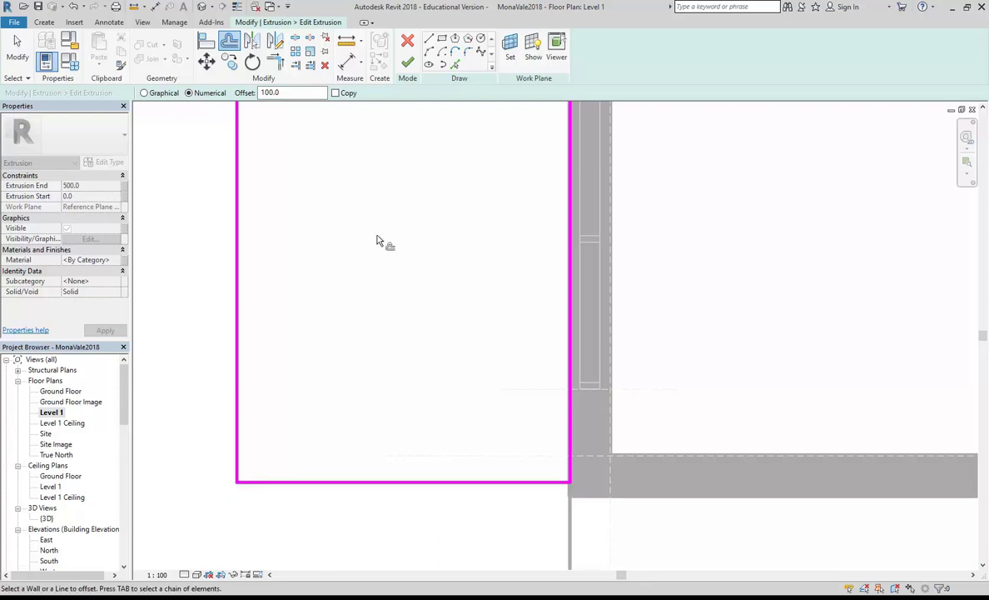
{"action": "scroll", "coordinate": [393, 374], "scroll_direction": "down", "scroll_amount": 1}
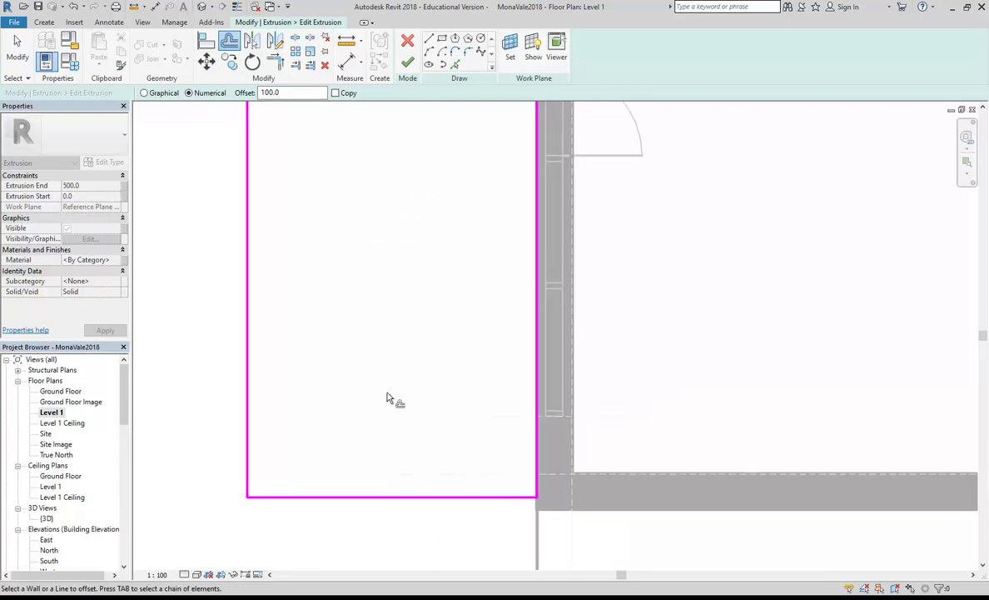
Finish the extrusion sketch and the Awning in-place model in the {3D} view
{"action": "left_click", "coordinate": [407, 62]}
{"action": "double_click", "coordinate": [47, 518]}
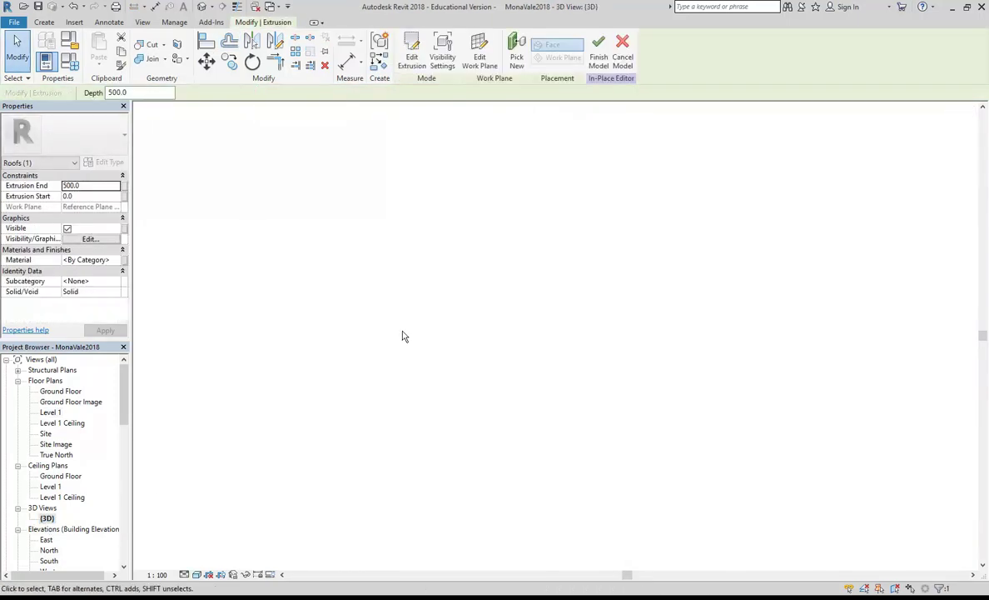
{"action": "left_click", "coordinate": [599, 51]}
Orbit the 3D view and select the awning roof to inspect it over the shopfront
{"action": "middle_click_drag", "start_coordinate": [516, 498], "coordinate": [587, 392], "text": "shift"}
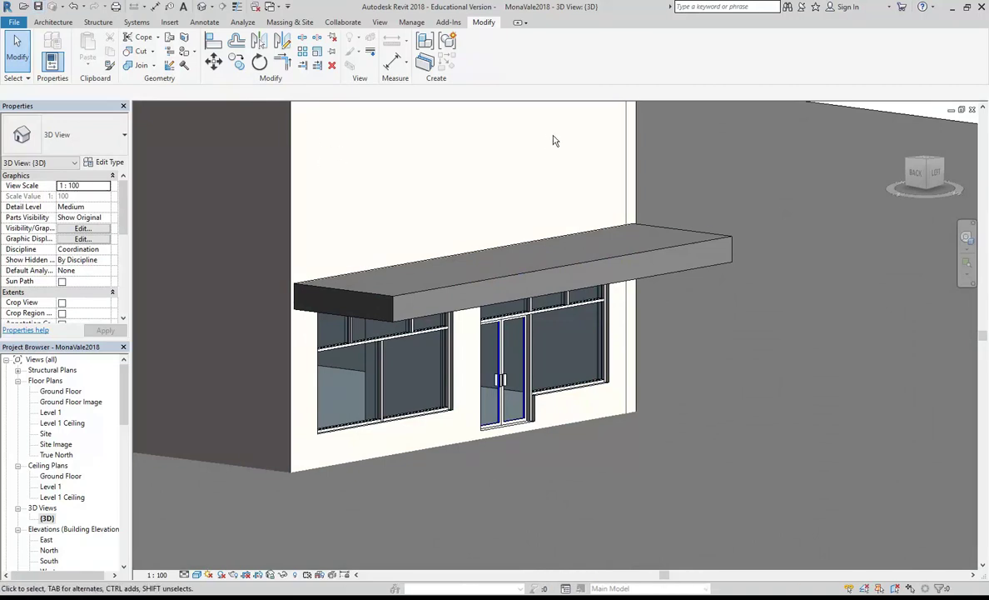
{"action": "left_click", "coordinate": [664, 252]}
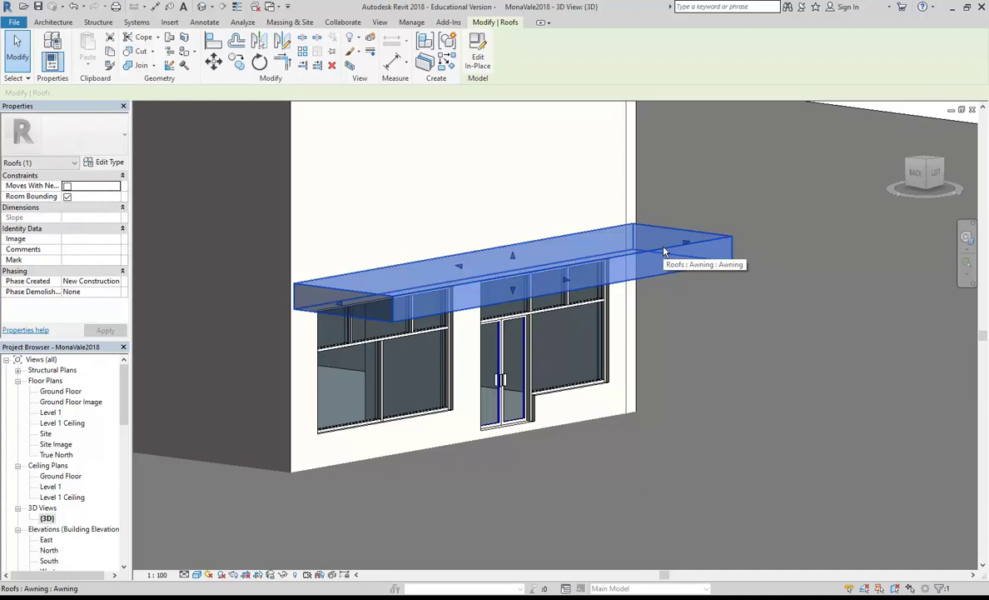
{"action": "middle_click_drag", "start_coordinate": [429, 241], "coordinate": [388, 210], "text": "shift"}
{"action": "key", "text": "Escape"}
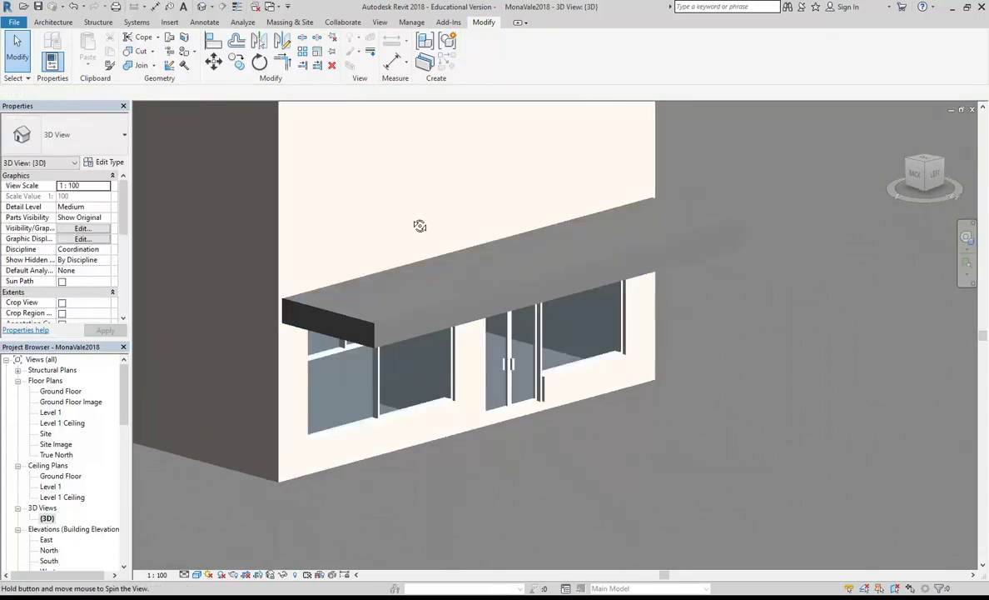
{"action": "scroll", "coordinate": [413, 221], "scroll_direction": "up", "scroll_amount": 2}
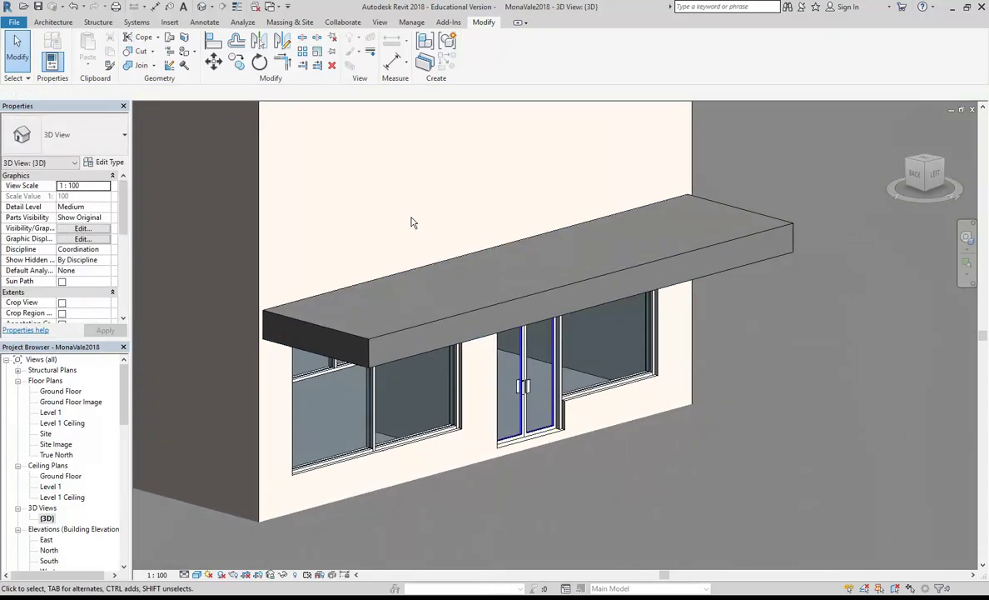
{"action": "left_click", "coordinate": [648, 267]}
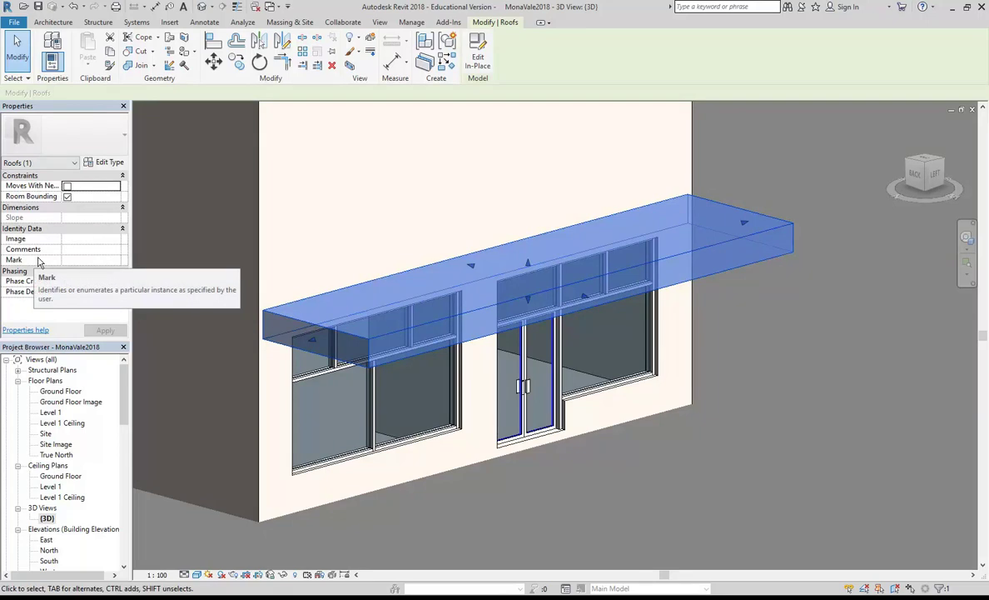
{"action": "left_click", "coordinate": [106, 163]}
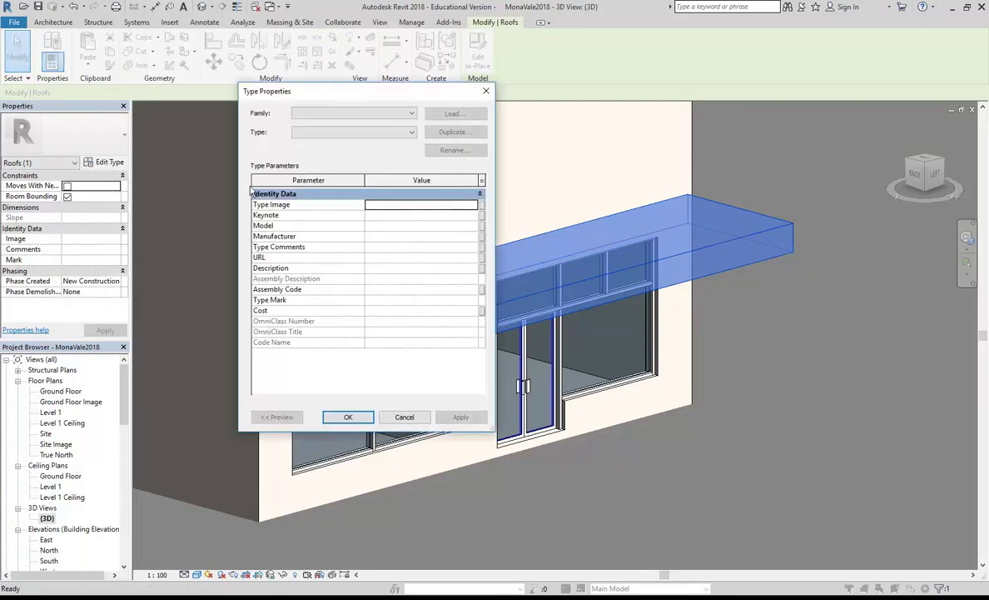
{"action": "left_click", "coordinate": [404, 416]}
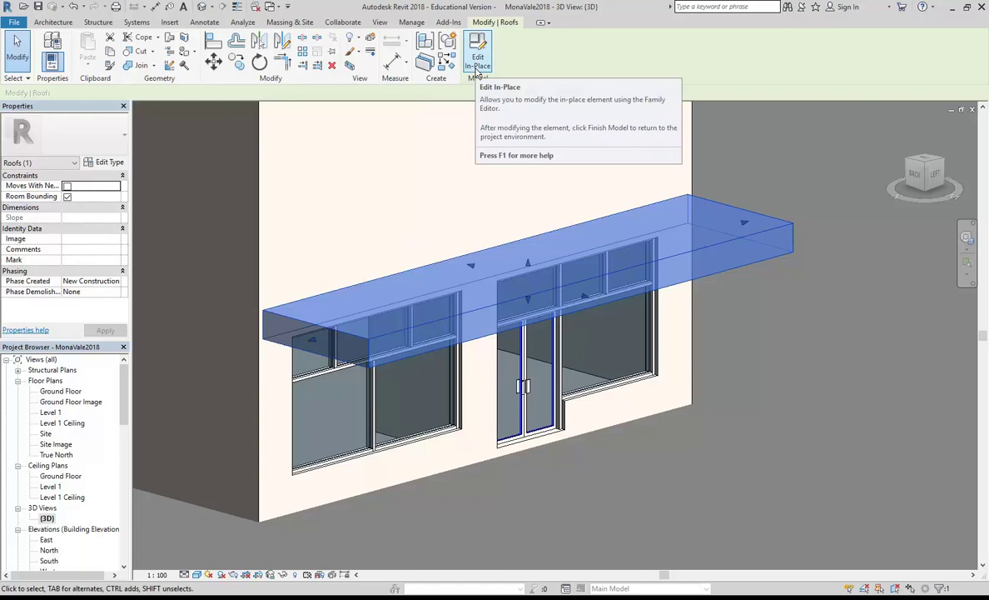
Select the awning roof, choose Edit In-Place, and pick its extrusion
{"action": "key", "text": "Escape"}
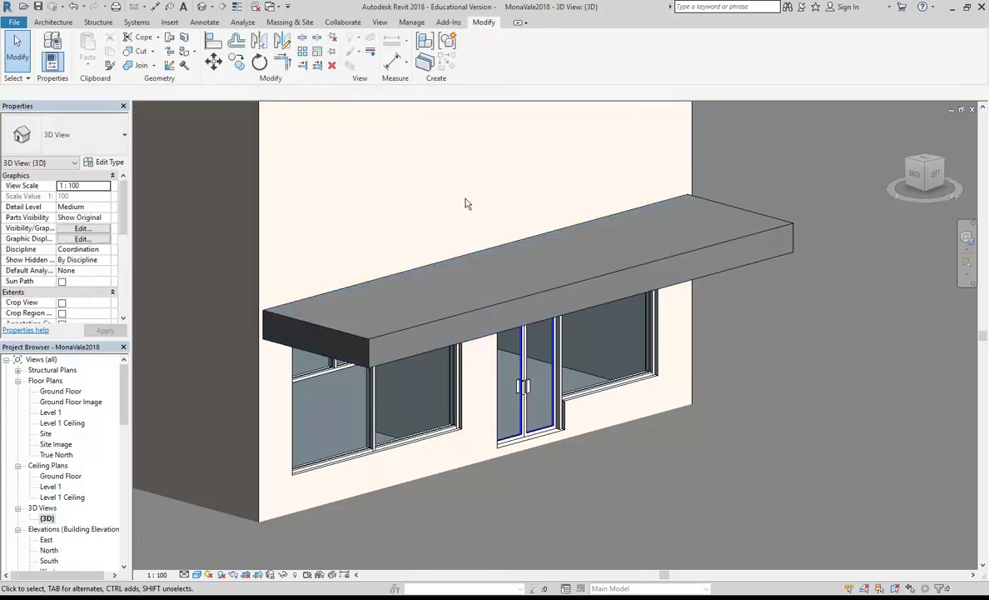
{"action": "left_click", "coordinate": [484, 307]}
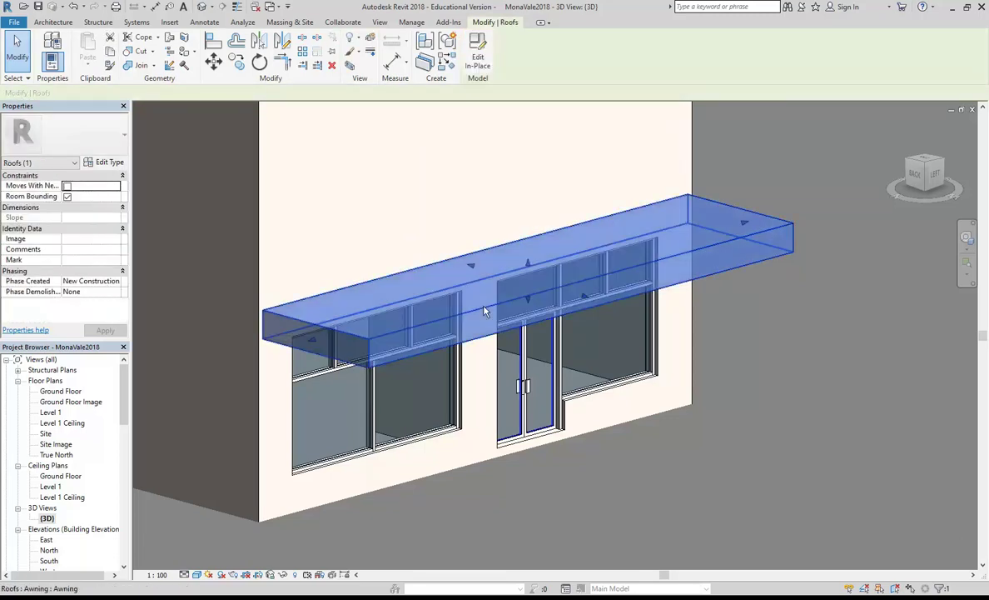
{"action": "left_click", "coordinate": [477, 52]}
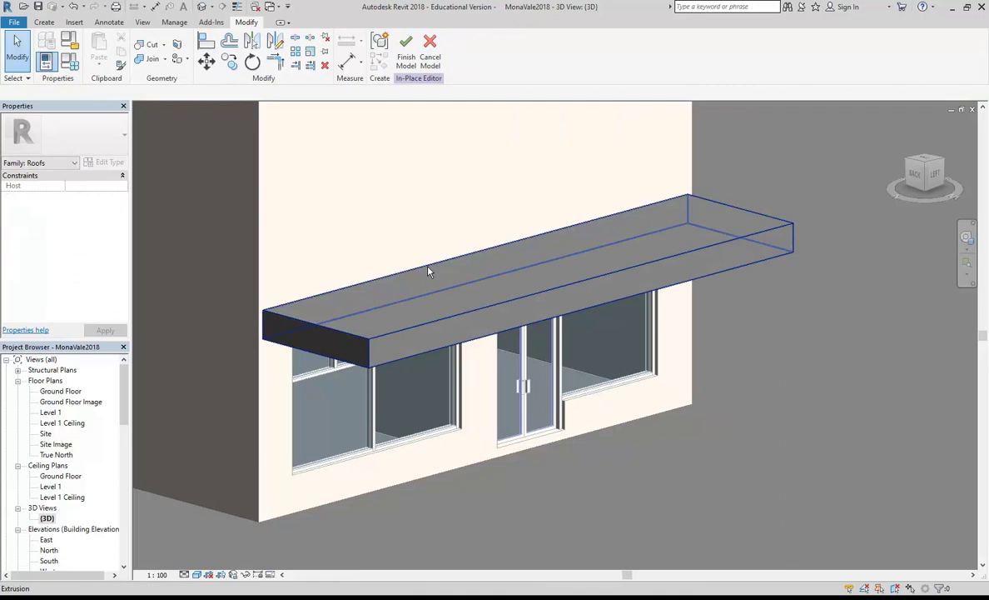
{"action": "left_click", "coordinate": [428, 270]}
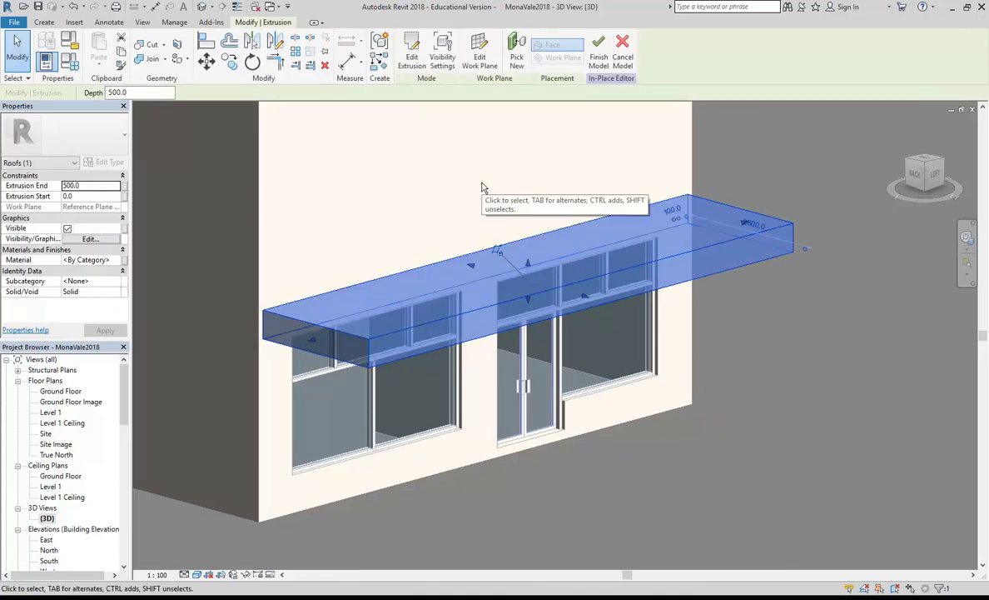
Reselect the awning extrusion and click into its Material field in Properties
{"action": "left_click", "coordinate": [482, 189]}
{"action": "scroll", "coordinate": [476, 193], "scroll_direction": "down", "scroll_amount": 3}
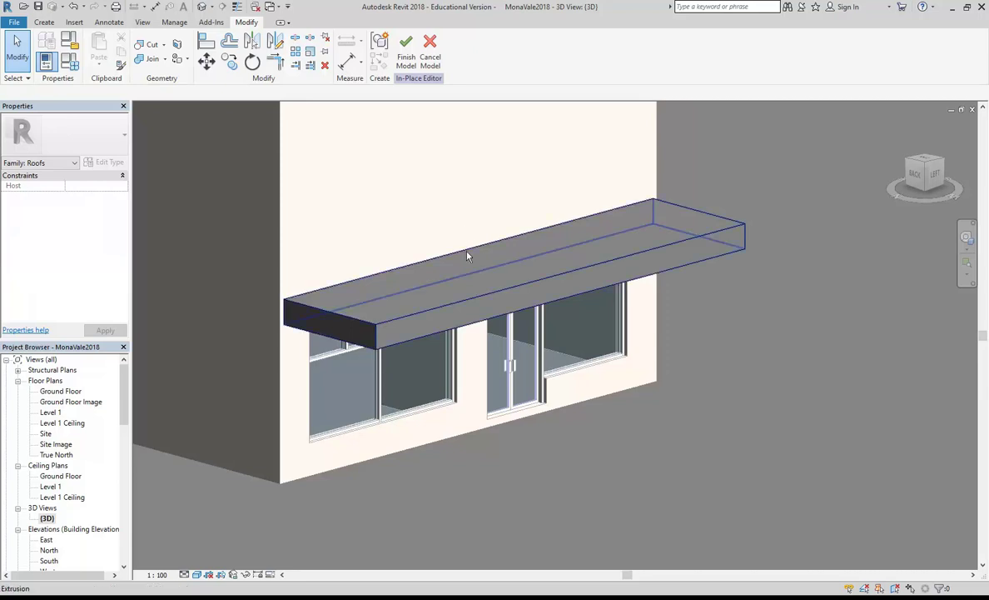
{"action": "scroll", "coordinate": [450, 234], "scroll_direction": "up", "scroll_amount": 2}
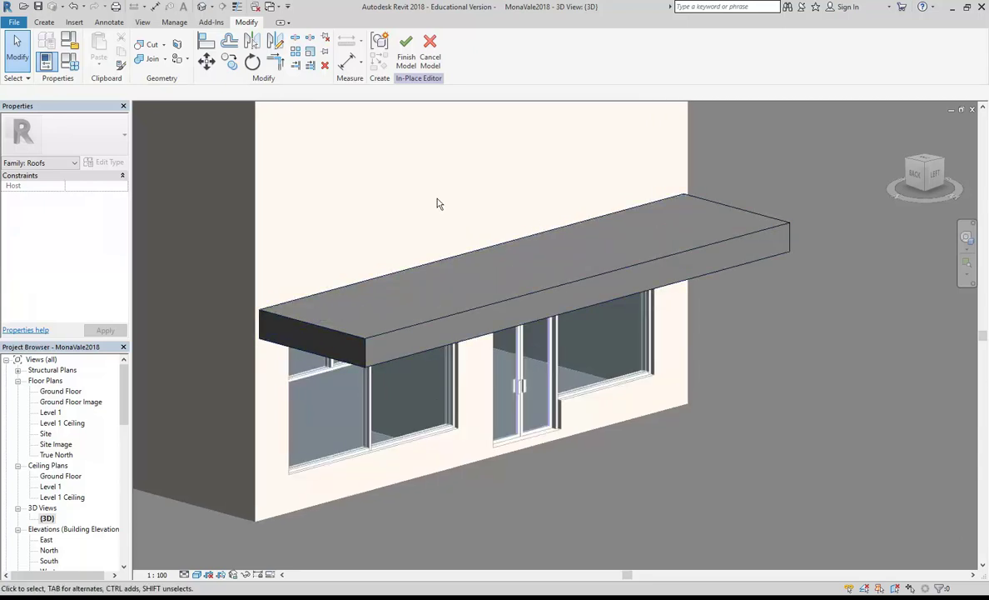
{"action": "left_click", "coordinate": [421, 276]}
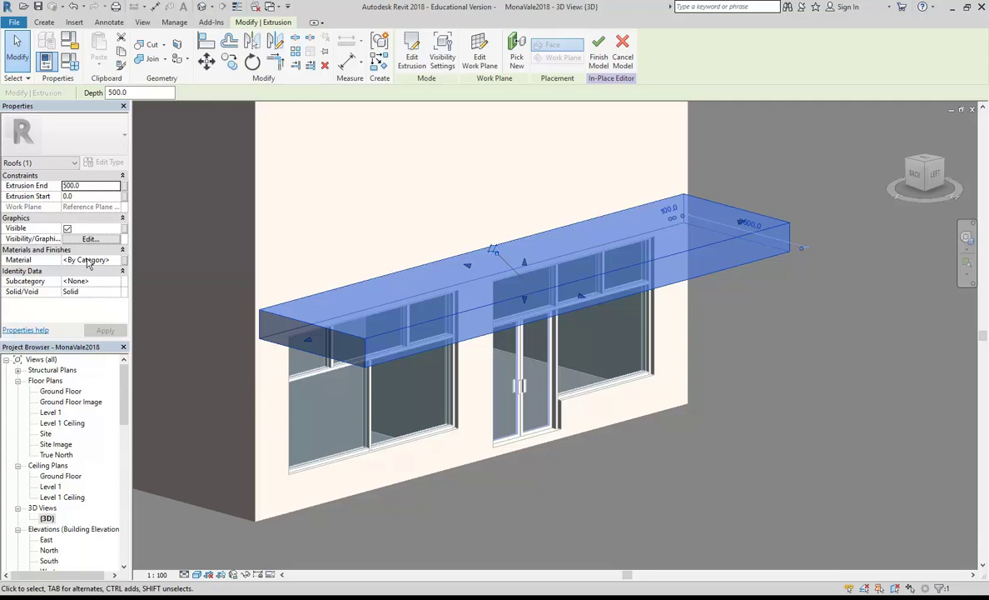
{"action": "left_click", "coordinate": [95, 259]}
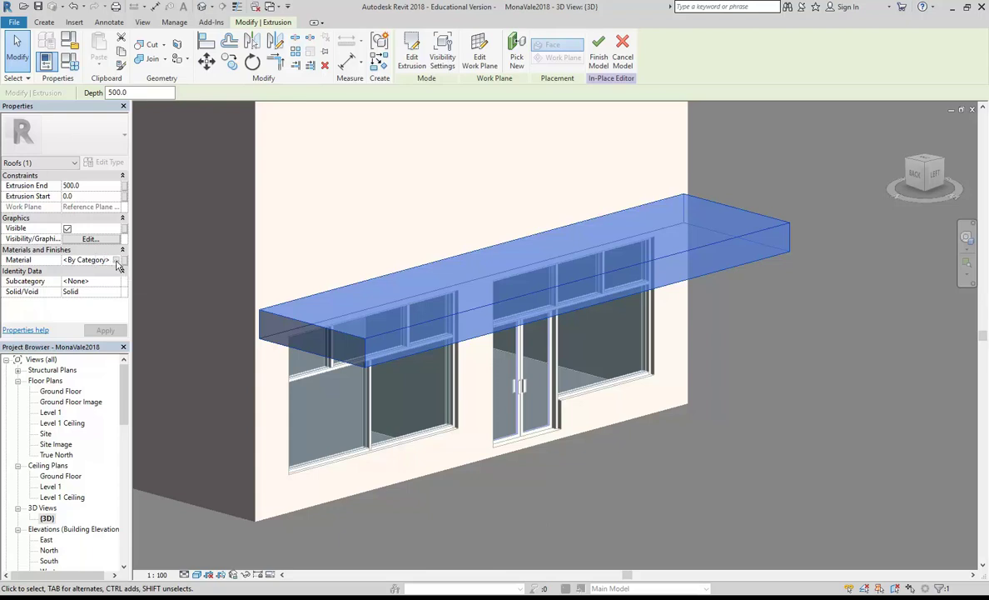
Open and enlarge the Material Browser, then pick Metal from the project materials
{"action": "left_click", "coordinate": [118, 261]}
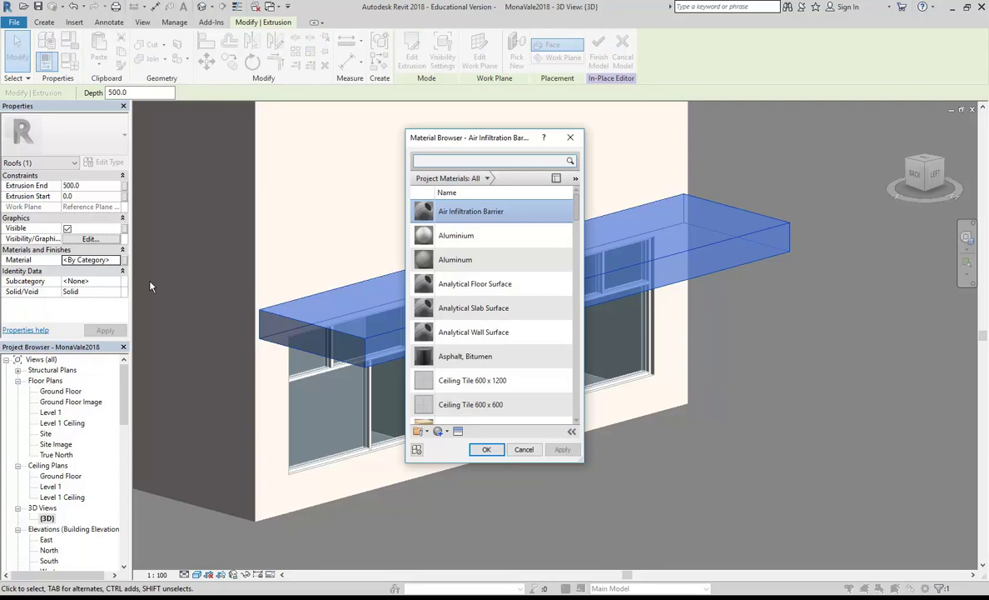
{"action": "left_click_drag", "start_coordinate": [454, 133], "coordinate": [282, 81]}
{"action": "left_click_drag", "start_coordinate": [555, 407], "coordinate": [792, 501]}
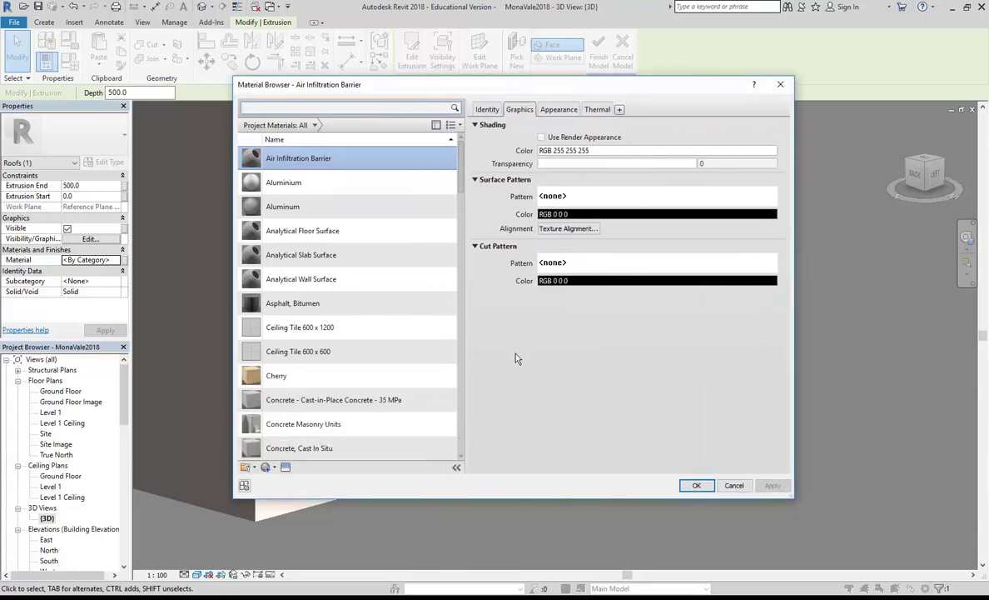
{"action": "scroll", "coordinate": [321, 281], "scroll_direction": "down", "scroll_amount": 6}
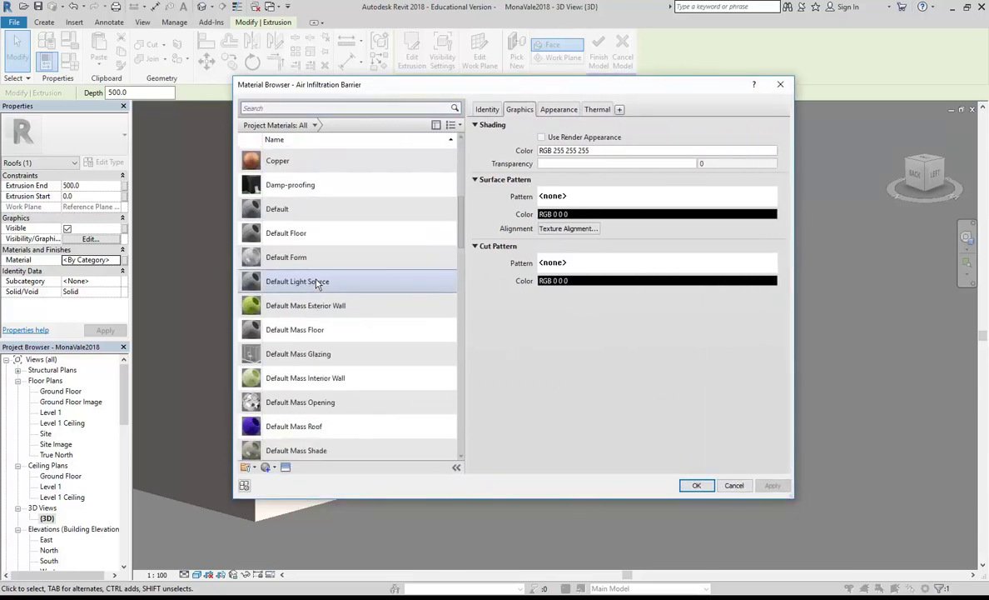
{"action": "scroll", "coordinate": [317, 284], "scroll_direction": "down", "scroll_amount": 5}
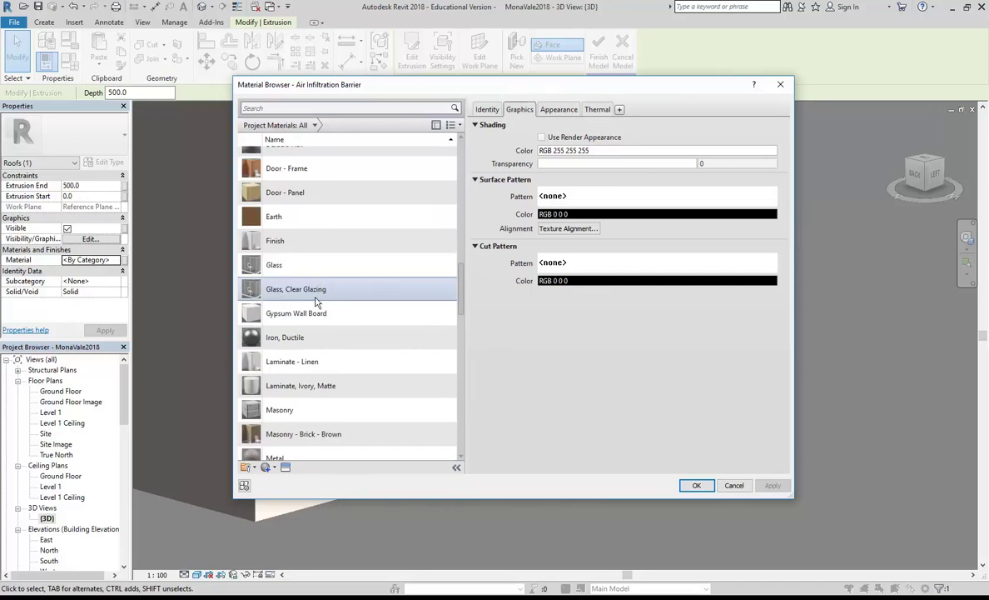
{"action": "scroll", "coordinate": [317, 302], "scroll_direction": "down", "scroll_amount": 5}
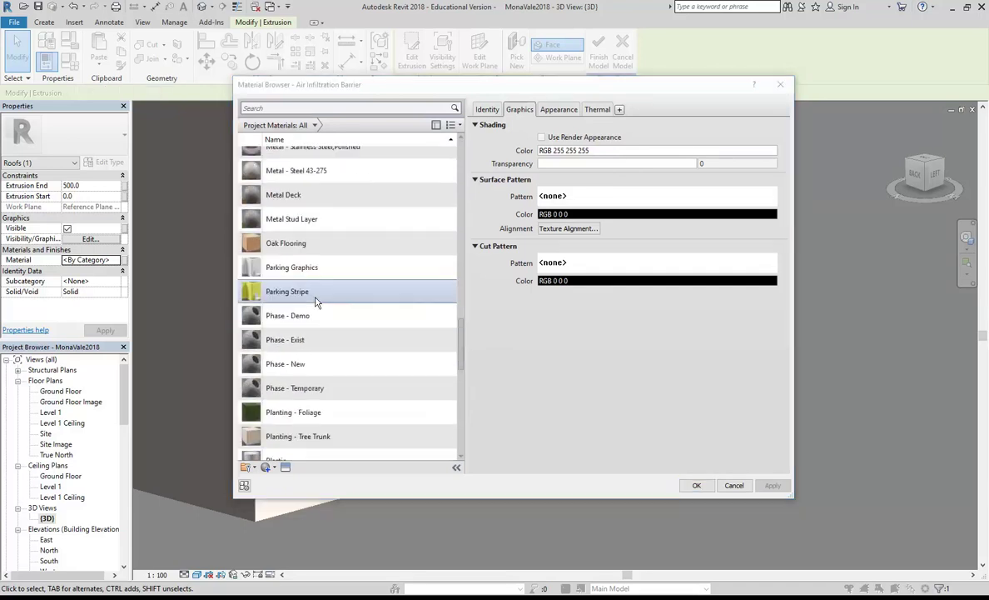
{"action": "scroll", "coordinate": [317, 302], "scroll_direction": "up", "scroll_amount": 1}
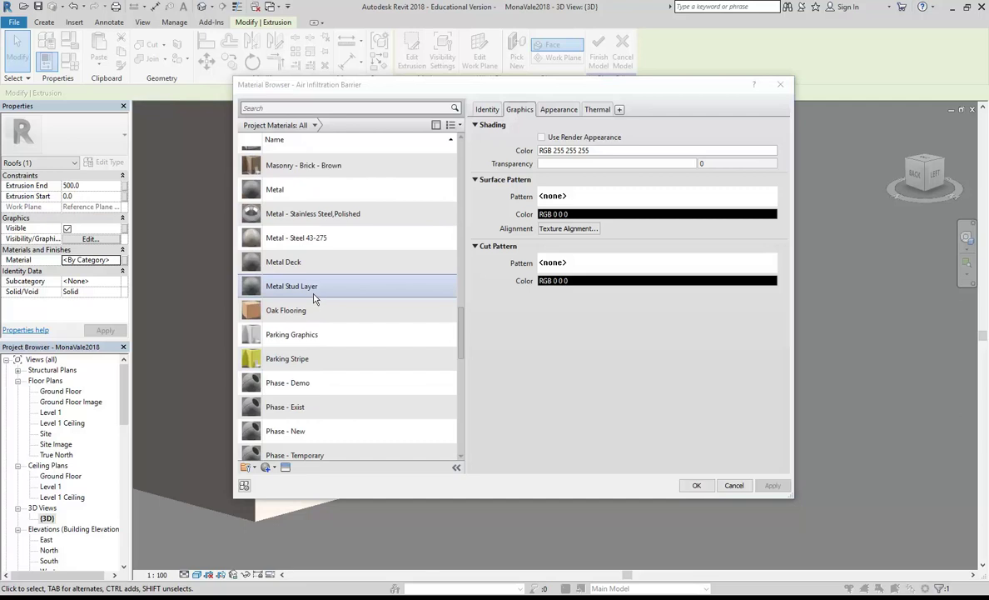
{"action": "left_click", "coordinate": [273, 193]}
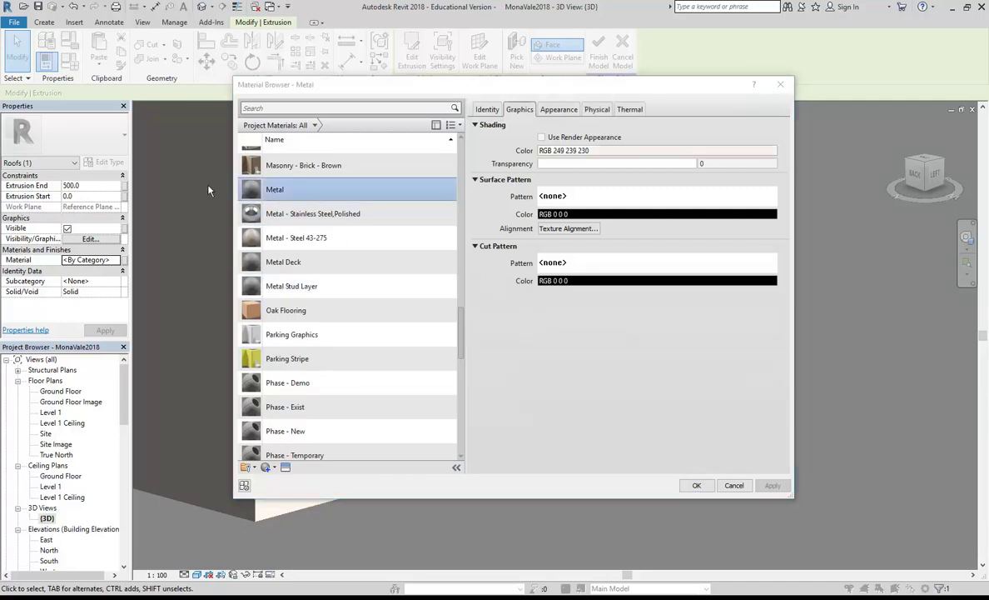
Duplicate the Metal material and name the copy 'Metal Matte Black'
{"action": "right_click", "coordinate": [258, 193]}
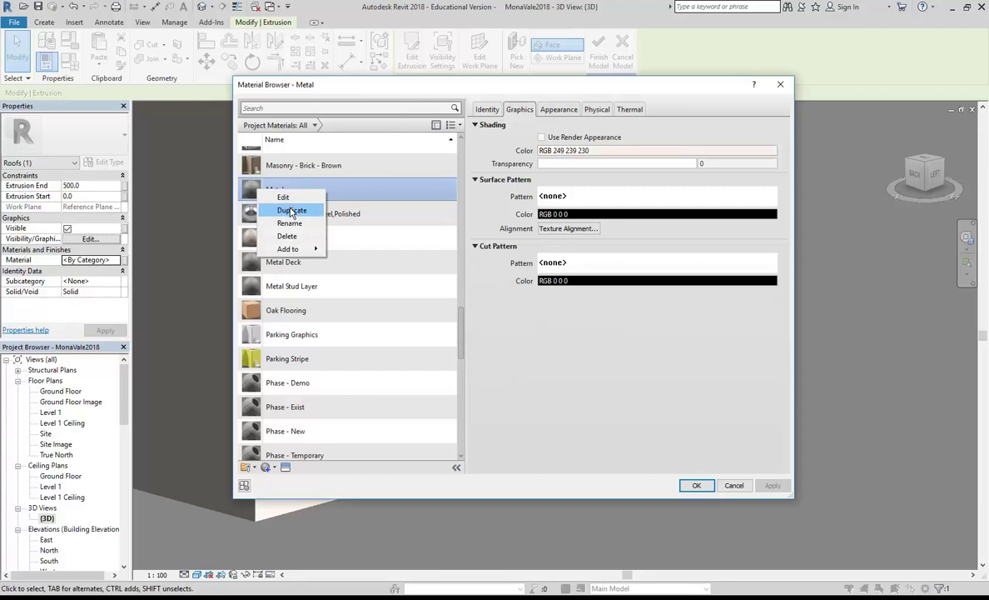
{"action": "left_click", "coordinate": [290, 210]}
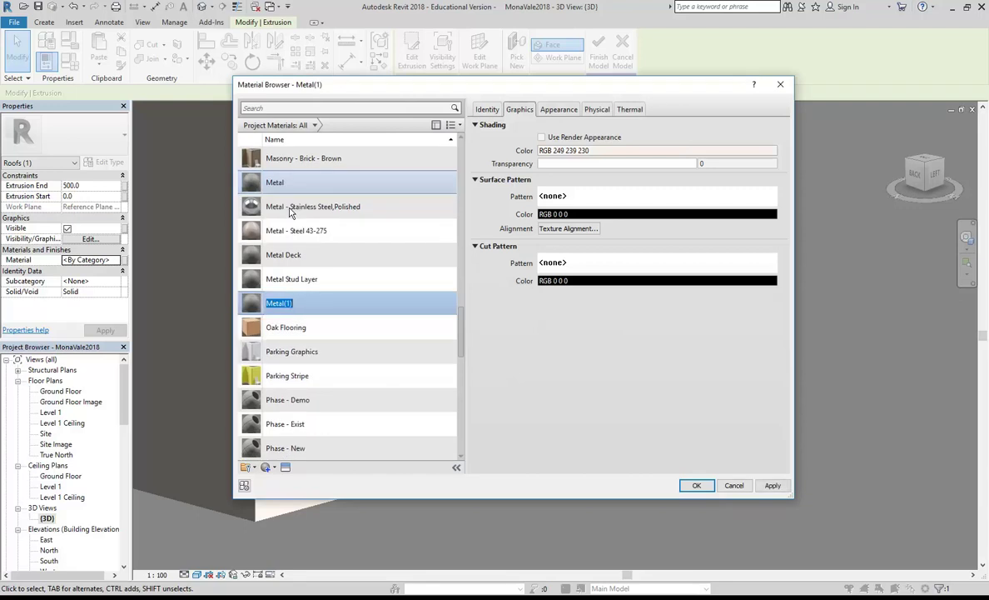
{"action": "type", "text": "Metal"}
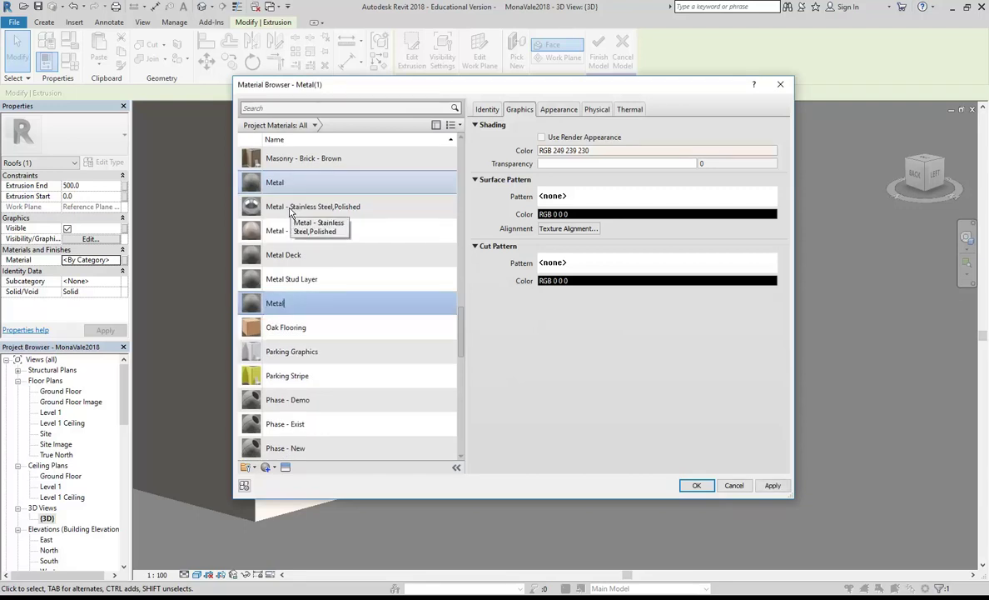
{"action": "type", "text": " Matte Black"}
{"action": "key", "text": "Return"}
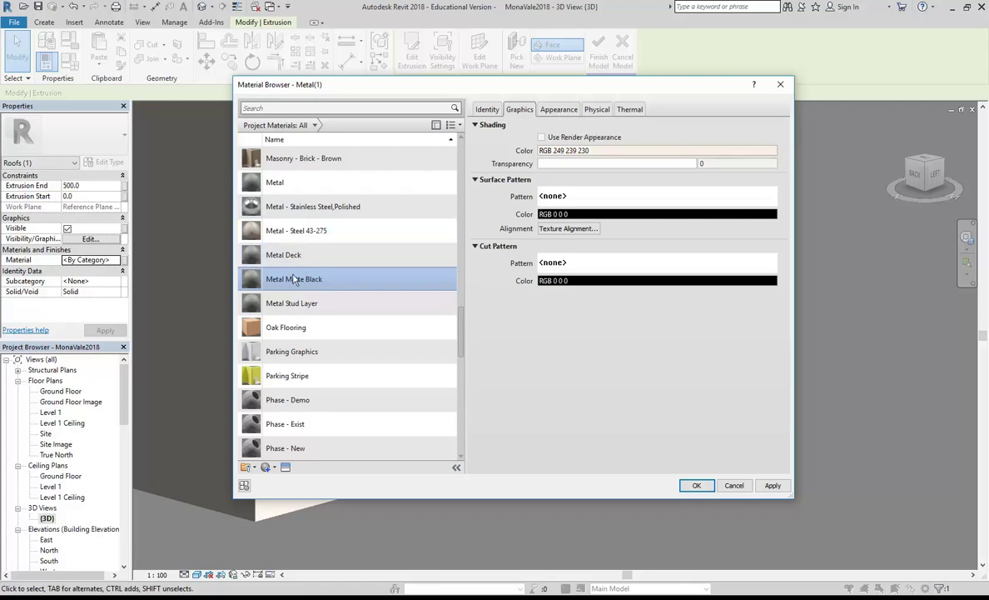
View Metal Matte Black's Appearance settings and the Plate asset's actions without choosing one
{"action": "left_click", "coordinate": [557, 113]}
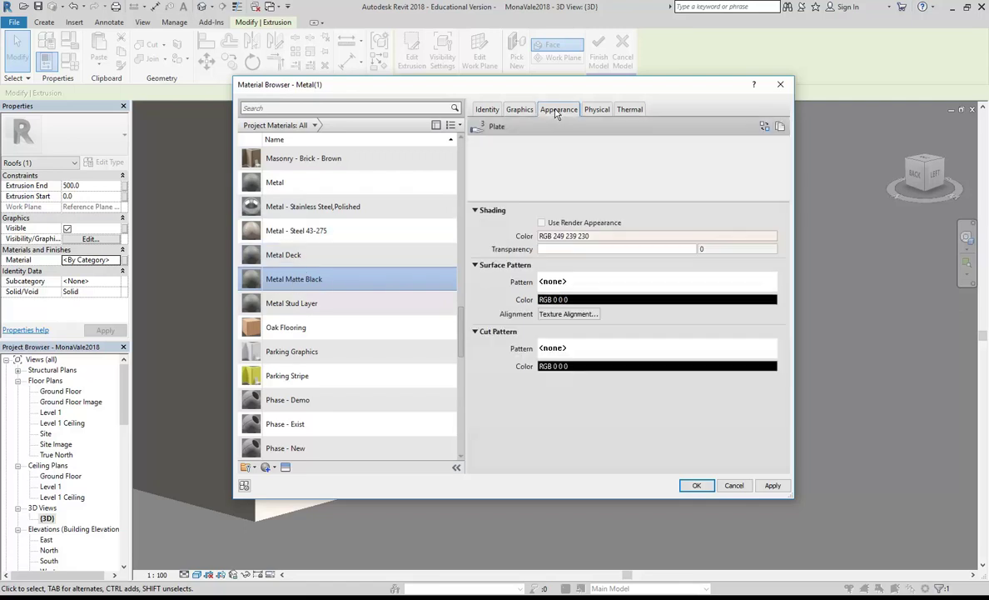
{"action": "right_click", "coordinate": [556, 114]}
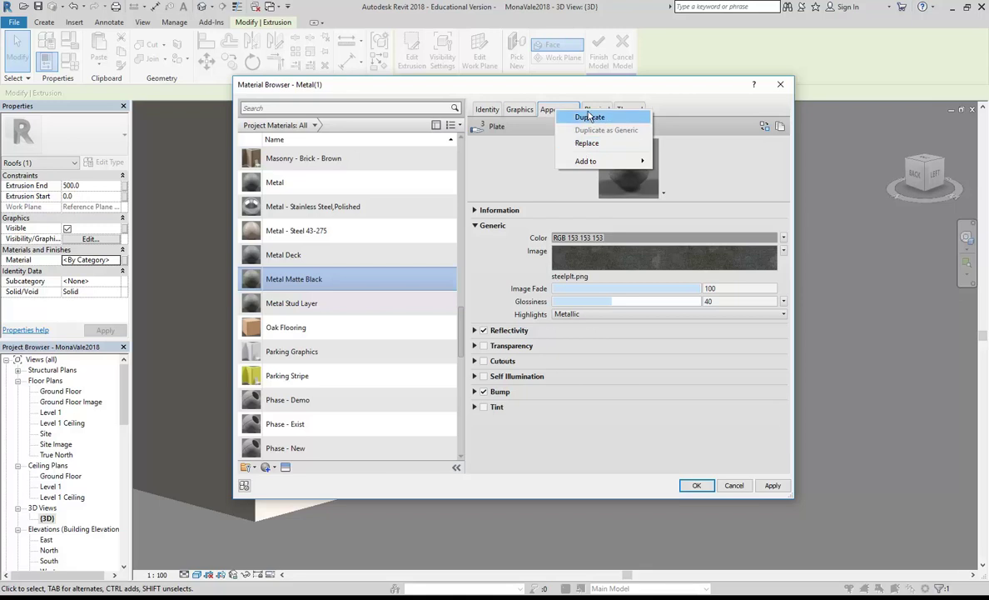
{"action": "left_click", "coordinate": [549, 113]}
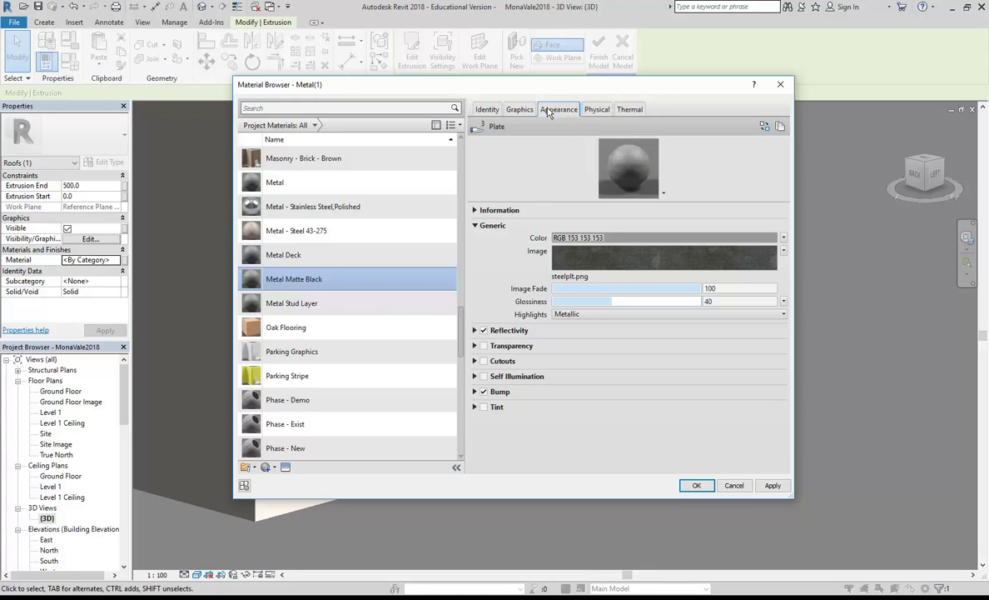
Compare the Graphics and Appearance tabs and check that Plate is shared with 3 other materials
{"action": "left_click", "coordinate": [511, 109]}
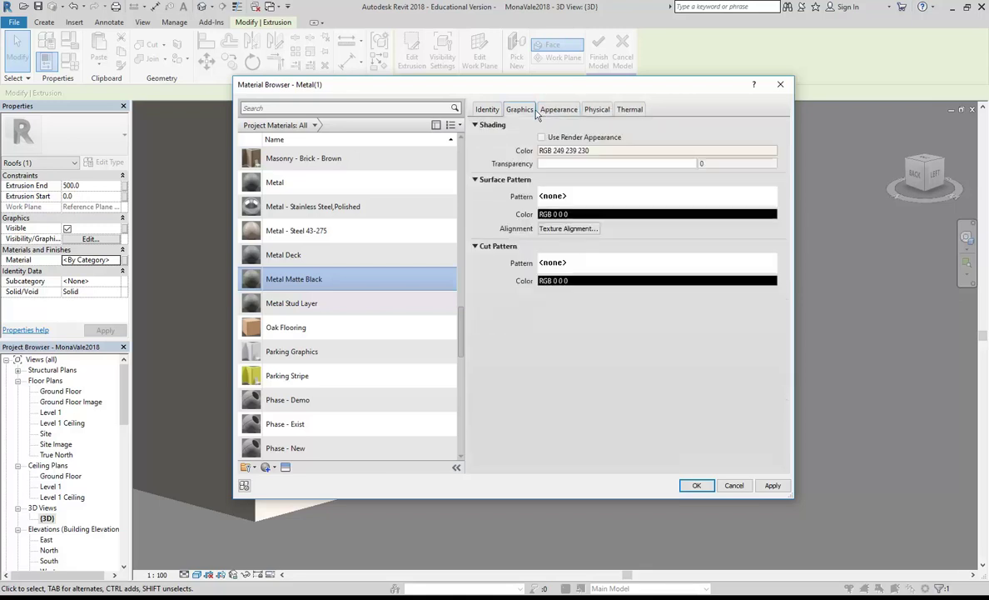
{"action": "left_click", "coordinate": [537, 111]}
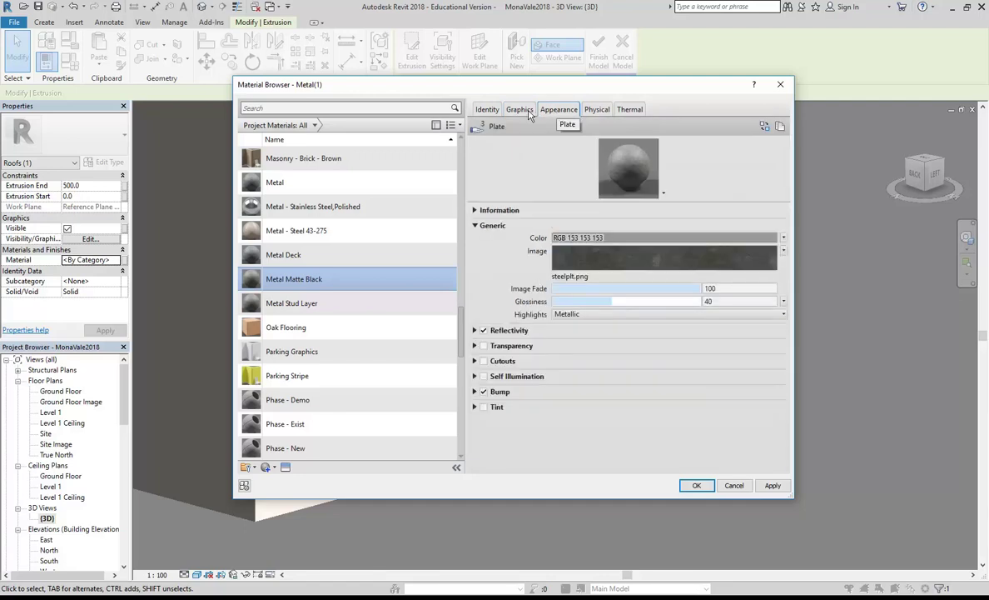
{"action": "left_click", "coordinate": [520, 109]}
{"action": "left_click", "coordinate": [556, 111]}
{"action": "left_click", "coordinate": [520, 109]}
{"action": "left_click", "coordinate": [555, 111]}
{"action": "mouse_move", "coordinate": [479, 128]}
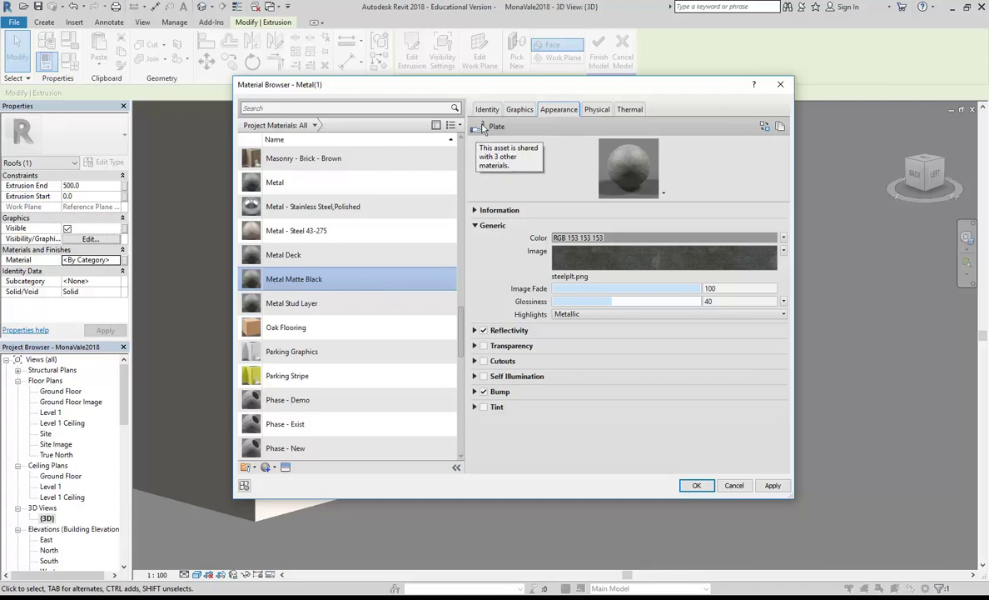
Choose Replace for the shared Plate appearance and move the Asset Browser aside
{"action": "right_click", "coordinate": [563, 110]}
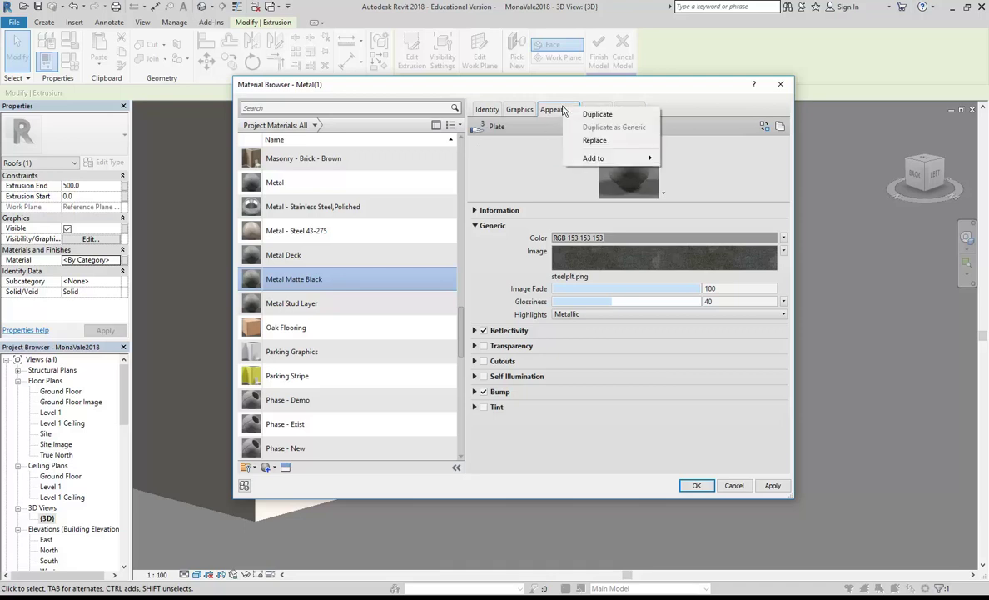
{"action": "left_click", "coordinate": [595, 140]}
{"action": "left_click_drag", "start_coordinate": [797, 136], "coordinate": [210, 35]}
Browse the Appearance Library's Metal assets in an enlarged Asset Browser
{"action": "left_click", "coordinate": [211, 118]}
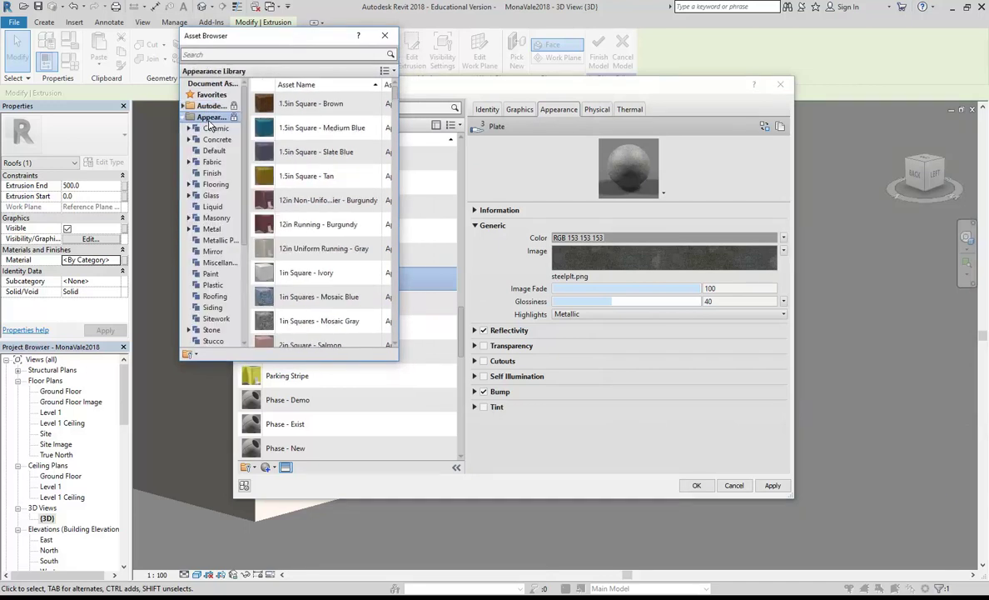
{"action": "double_click", "coordinate": [211, 230]}
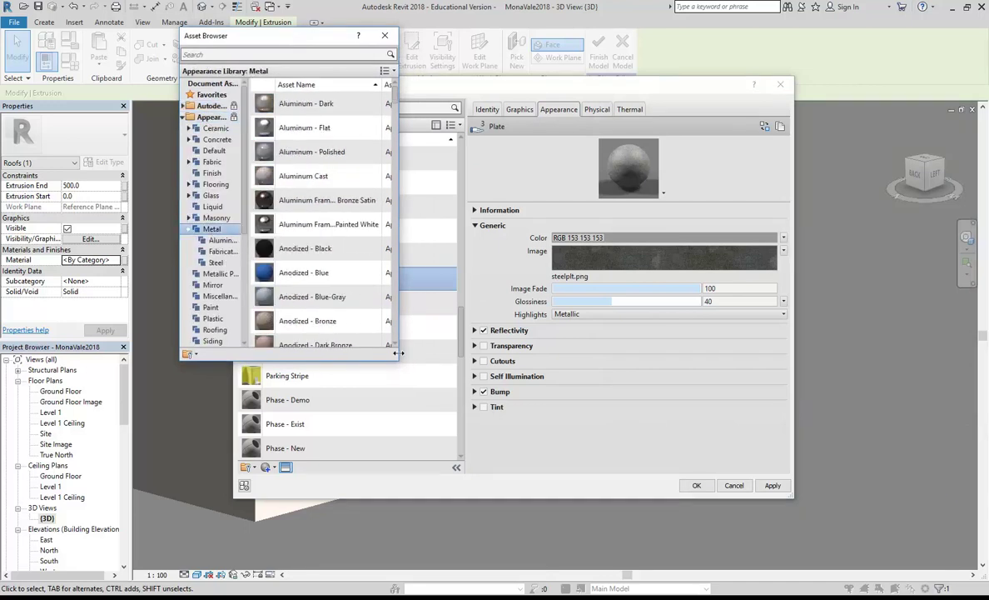
{"action": "scroll", "coordinate": [390, 337], "scroll_direction": "down", "scroll_amount": 1}
{"action": "left_click_drag", "start_coordinate": [398, 359], "coordinate": [678, 536]}
{"action": "scroll", "coordinate": [416, 317], "scroll_direction": "down", "scroll_amount": 5}
{"action": "scroll", "coordinate": [412, 317], "scroll_direction": "down", "scroll_amount": 15}
{"action": "scroll", "coordinate": [412, 316], "scroll_direction": "down", "scroll_amount": 15}
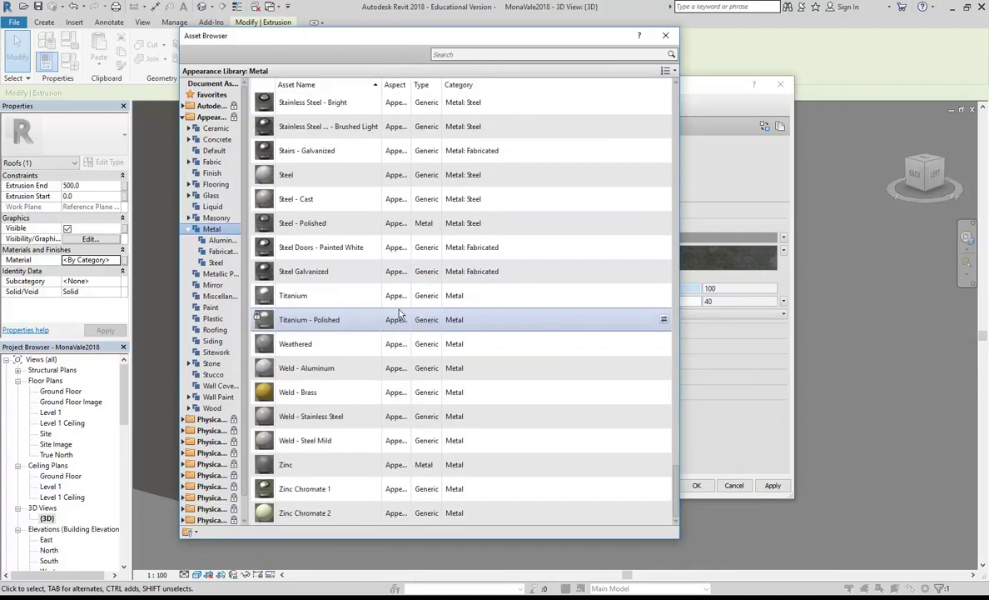
{"action": "scroll", "coordinate": [367, 300], "scroll_direction": "up", "scroll_amount": 5}
{"action": "scroll", "coordinate": [324, 284], "scroll_direction": "down", "scroll_amount": 1}
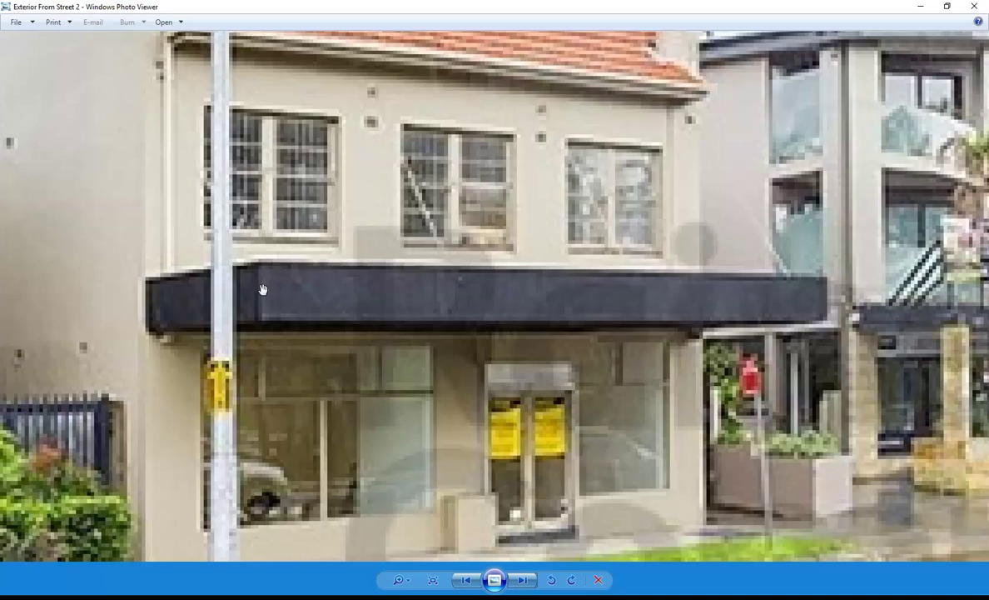
Minimize the Exterior From Street 2 reference photo to return to Revit's Asset Browser
{"action": "left_click", "coordinate": [920, 7]}
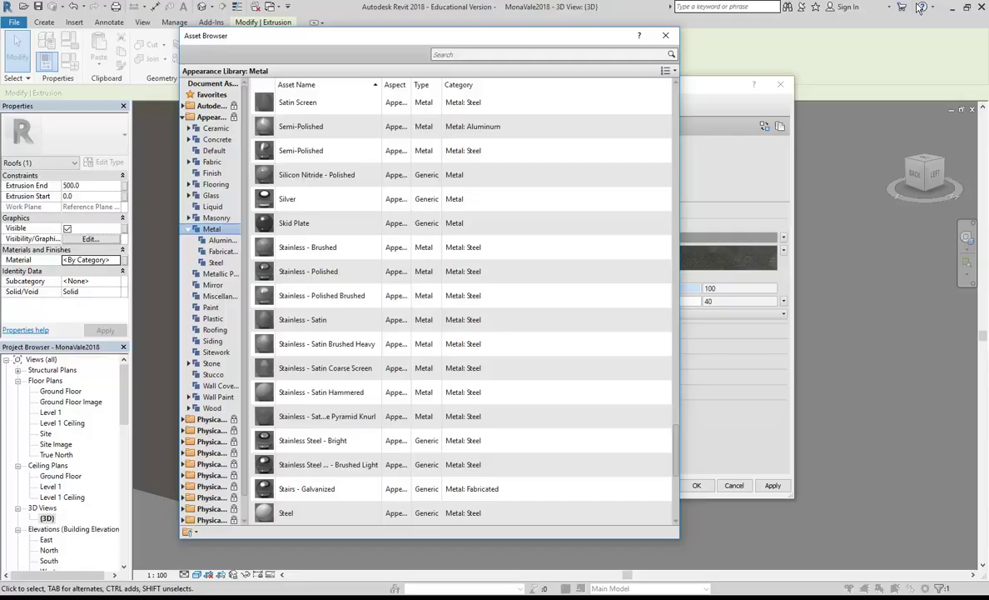
Apply the Plastic library's Low Gloss - Black appearance to Metal Matte Black and close the Asset Browser
{"action": "left_click", "coordinate": [212, 321]}
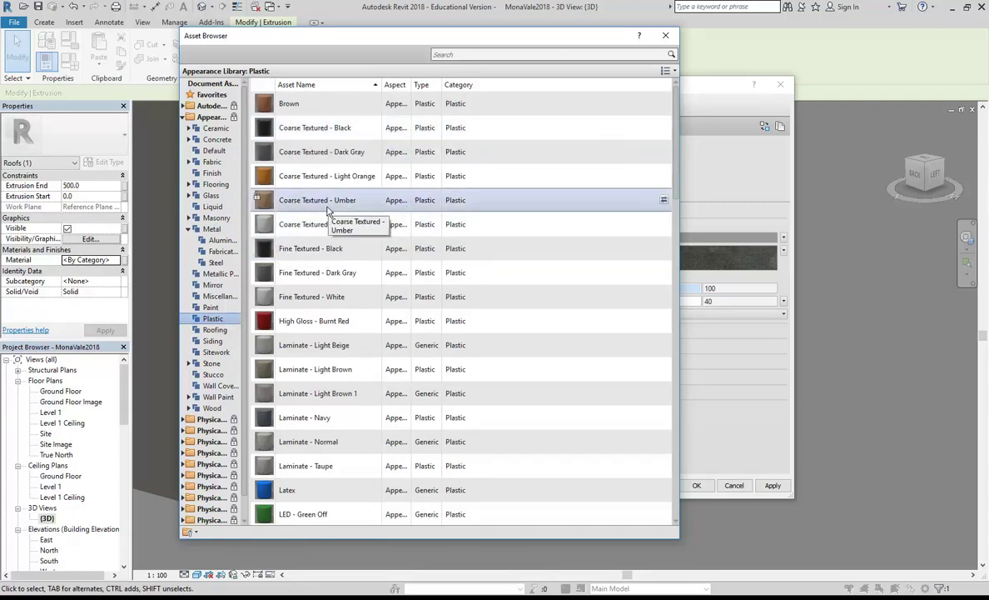
{"action": "scroll", "coordinate": [326, 210], "scroll_direction": "down", "scroll_amount": 5}
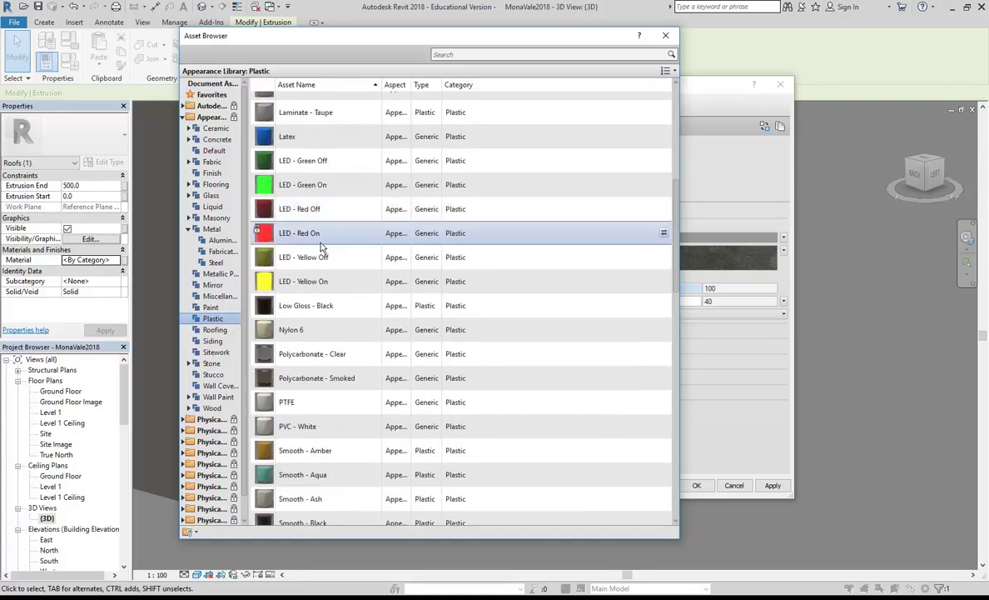
{"action": "scroll", "coordinate": [305, 307], "scroll_direction": "down", "scroll_amount": 6}
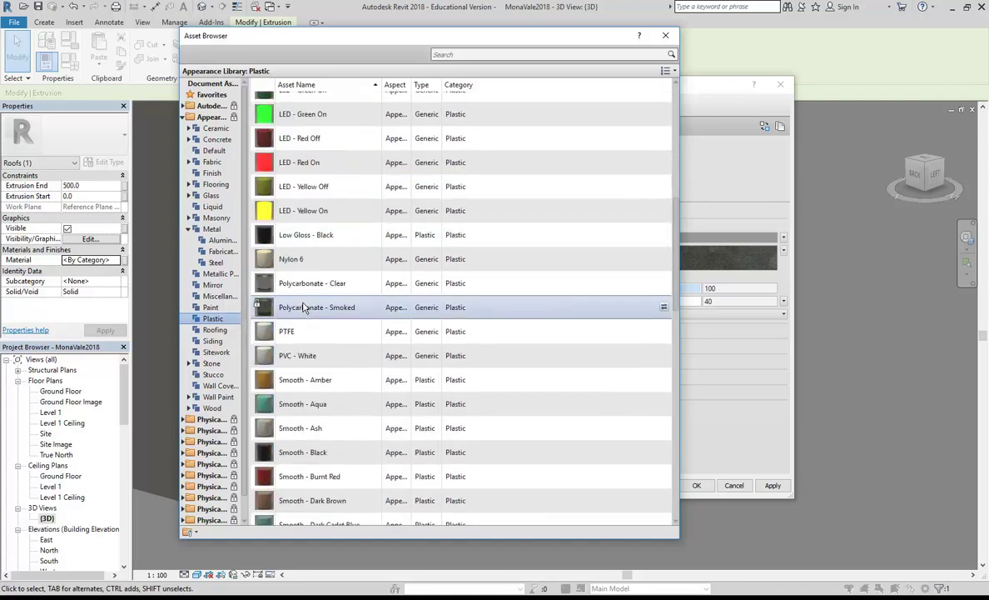
{"action": "scroll", "coordinate": [305, 307], "scroll_direction": "up", "scroll_amount": 7}
{"action": "scroll", "coordinate": [305, 307], "scroll_direction": "up", "scroll_amount": 2}
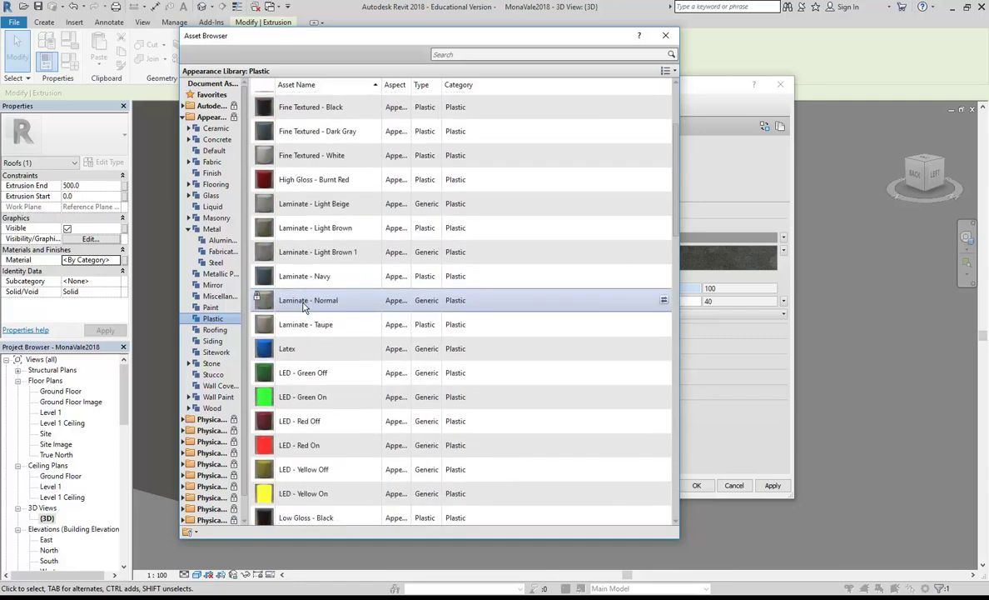
{"action": "scroll", "coordinate": [305, 308], "scroll_direction": "down", "scroll_amount": 2}
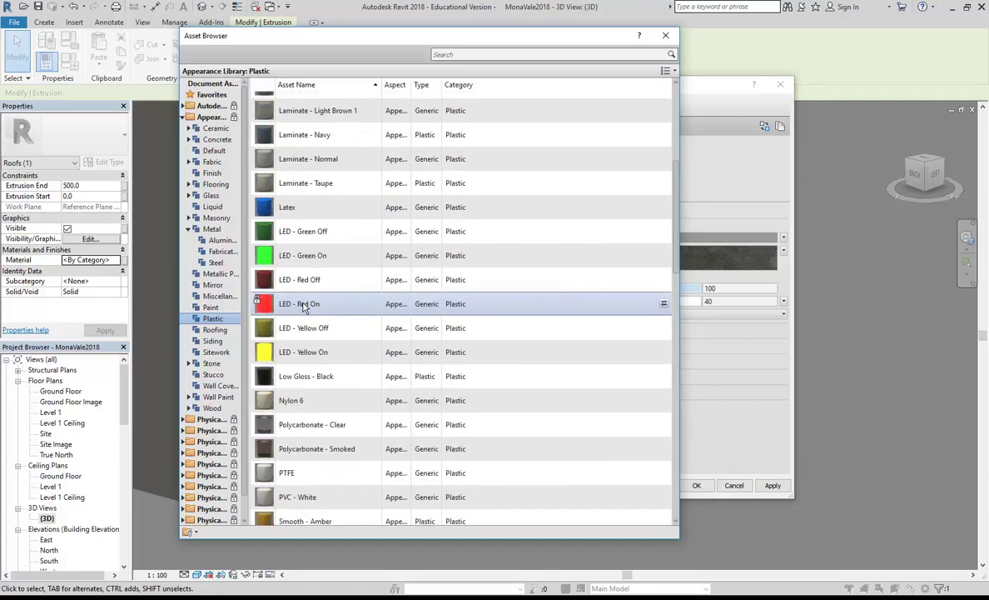
{"action": "scroll", "coordinate": [305, 307], "scroll_direction": "down", "scroll_amount": 13}
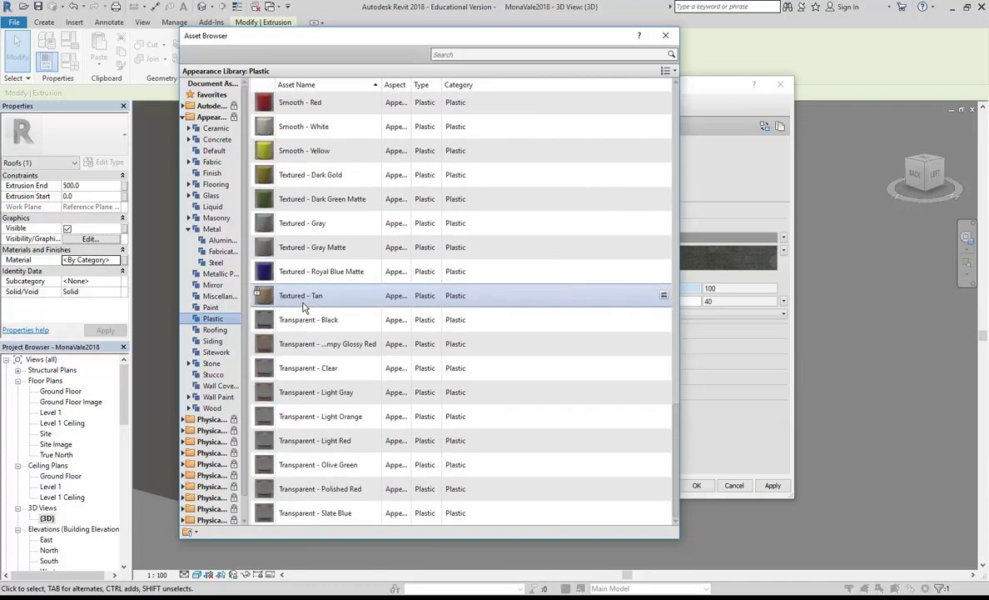
{"action": "scroll", "coordinate": [304, 307], "scroll_direction": "up", "scroll_amount": 16}
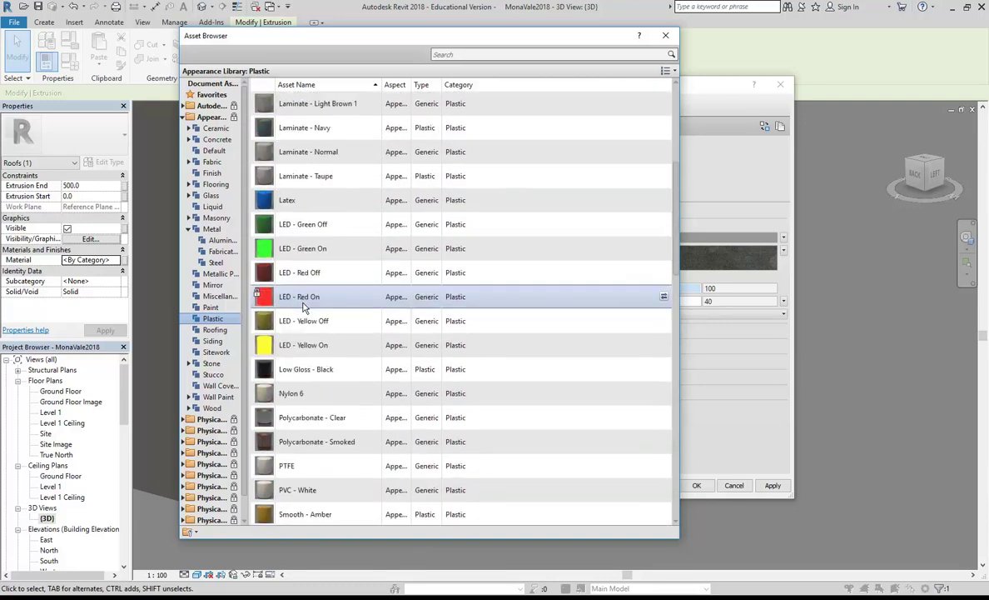
{"action": "scroll", "coordinate": [305, 307], "scroll_direction": "up", "scroll_amount": 1}
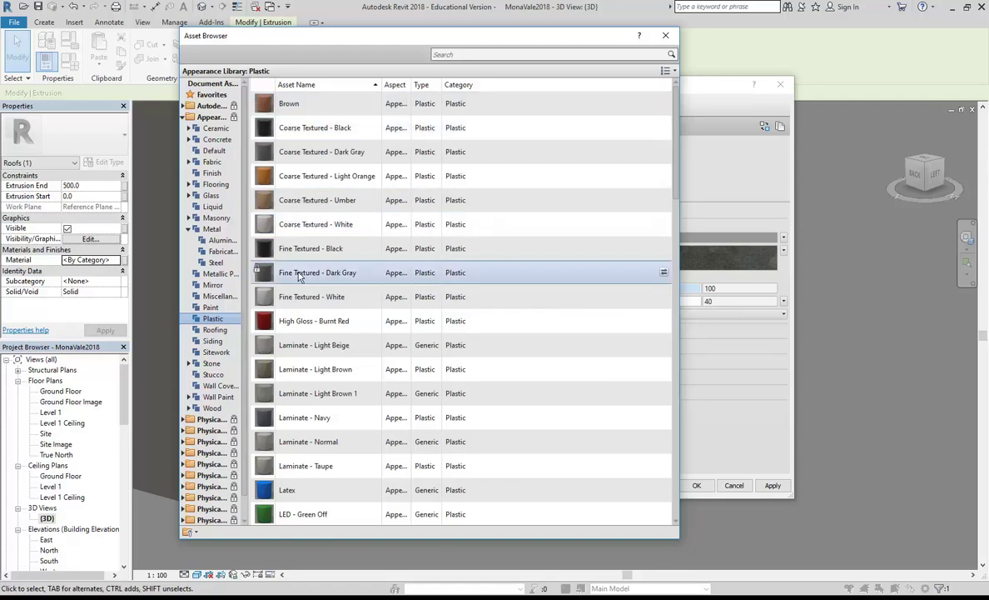
{"action": "scroll", "coordinate": [298, 283], "scroll_direction": "down", "scroll_amount": 4}
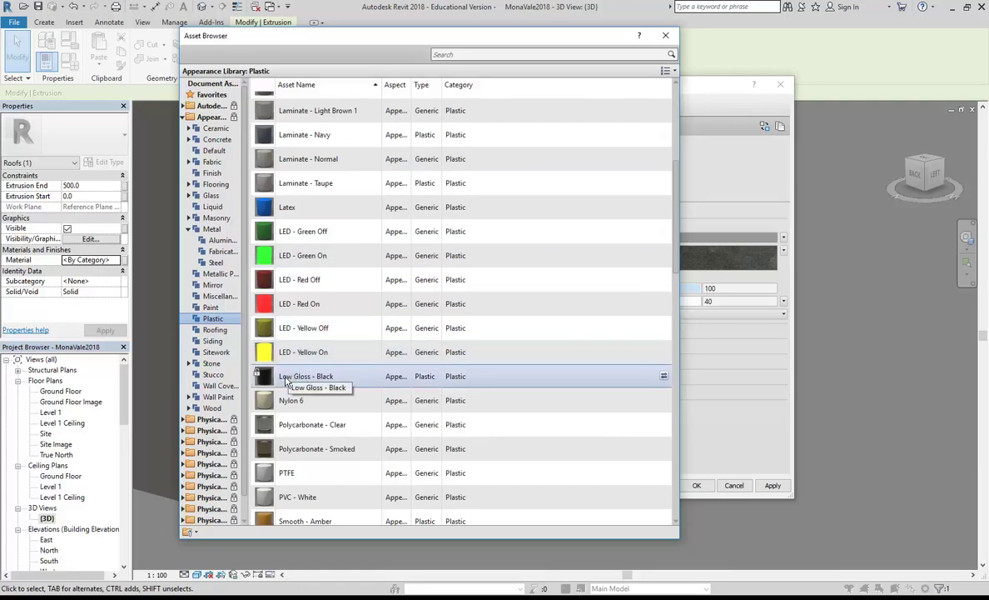
{"action": "double_click", "coordinate": [283, 380]}
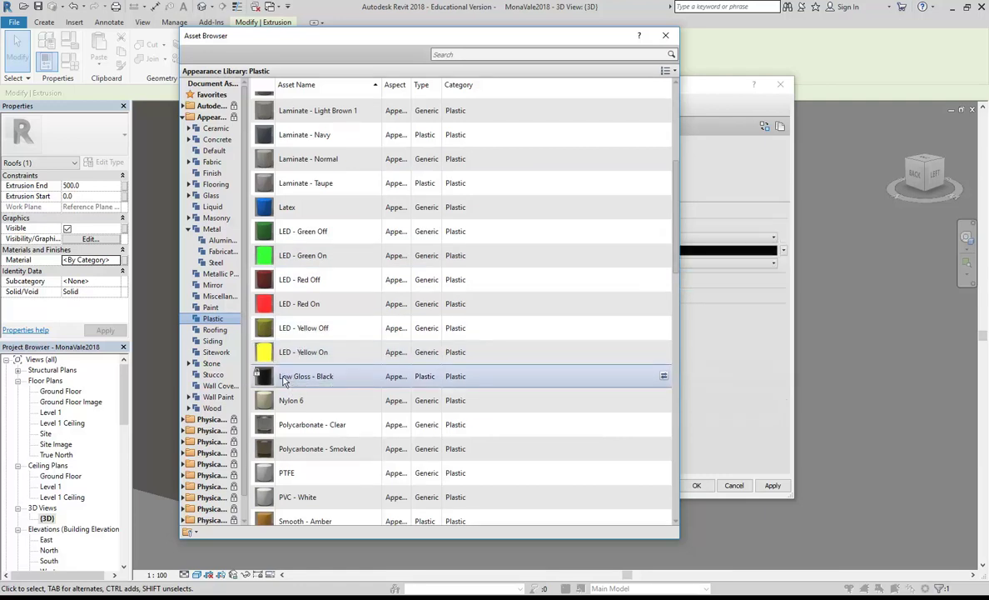
{"action": "left_click_drag", "start_coordinate": [437, 40], "coordinate": [301, 136]}
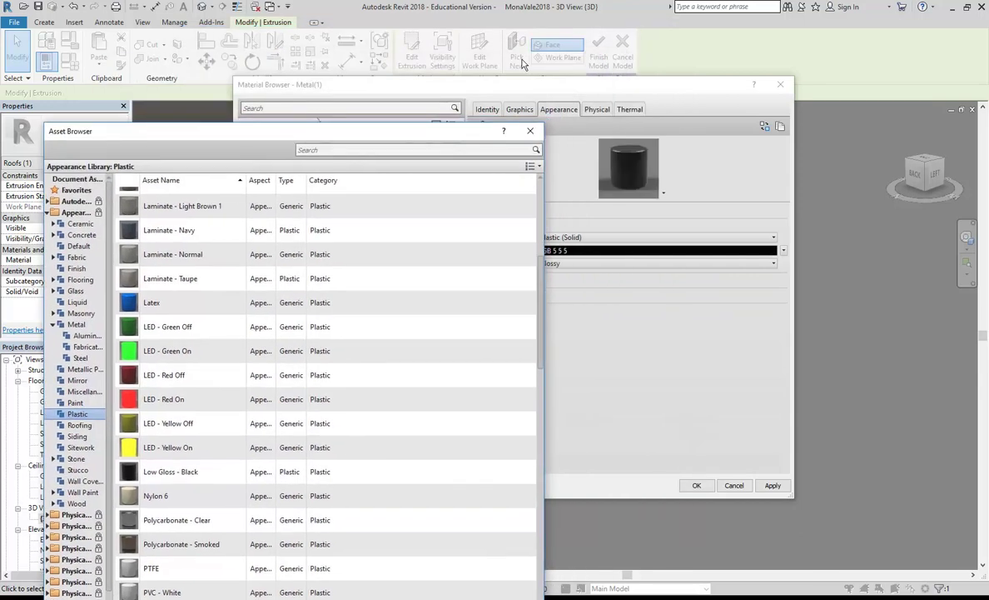
{"action": "left_click", "coordinate": [530, 132]}
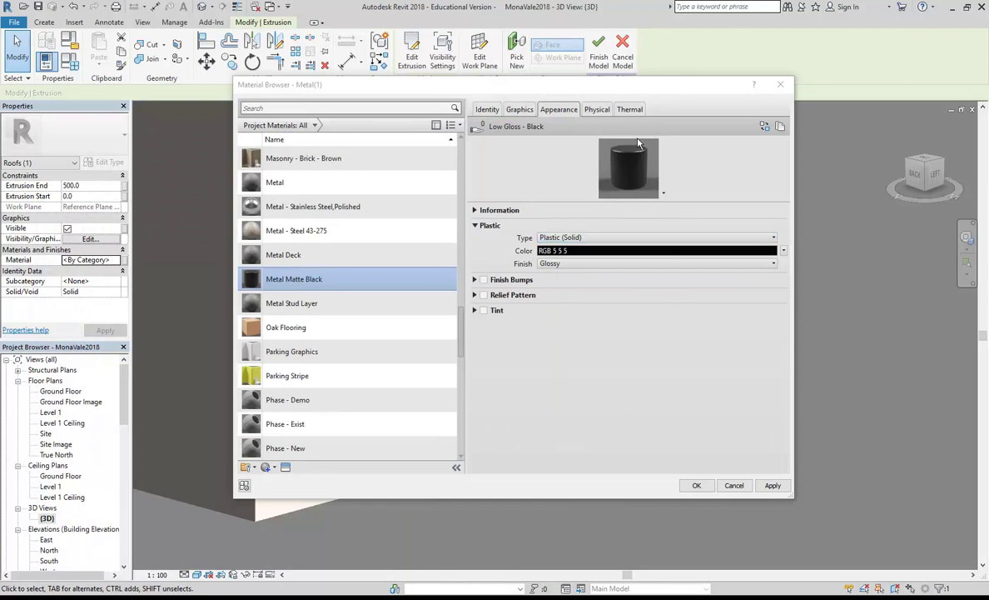
Set the appearance Finish to Matte and tick Use Render Appearance on the Graphics tab
{"action": "left_click", "coordinate": [614, 265]}
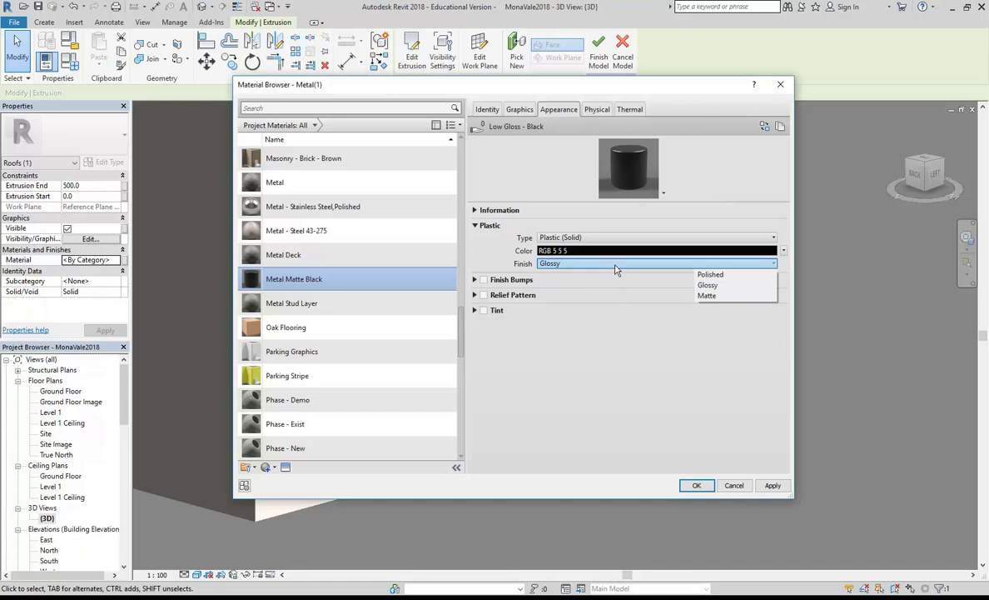
{"action": "left_click", "coordinate": [715, 296]}
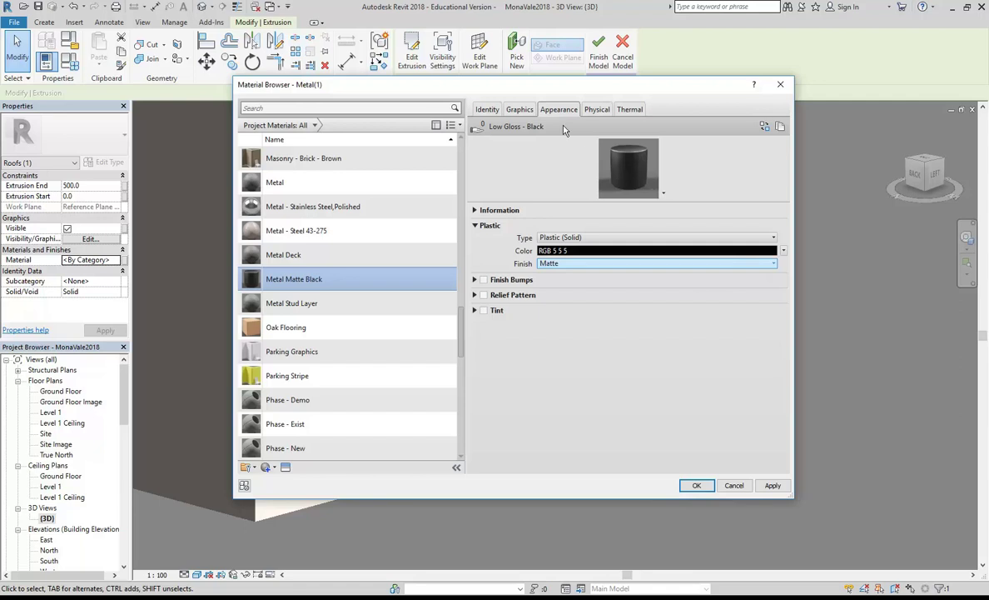
{"action": "left_click", "coordinate": [520, 110]}
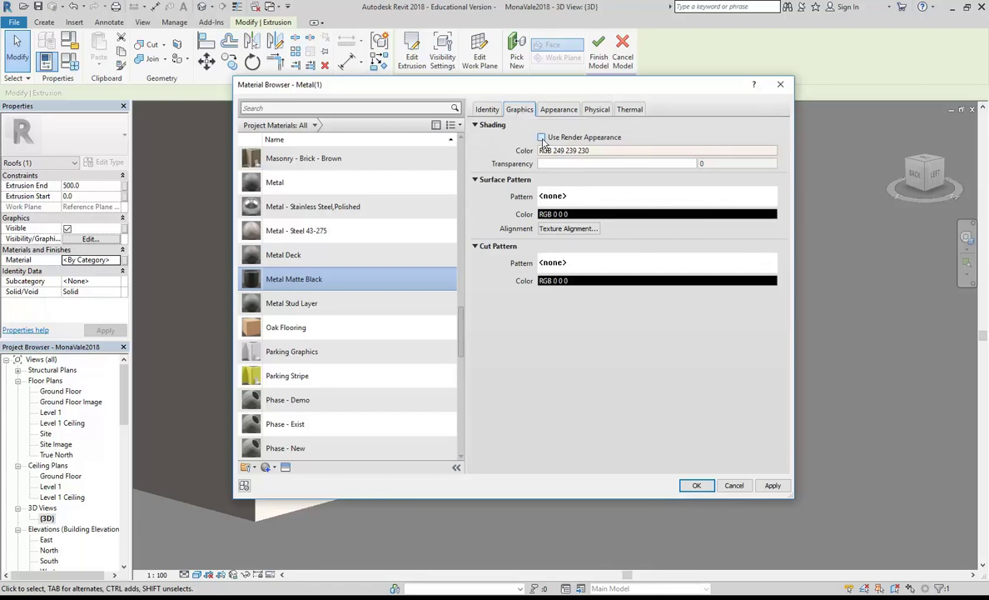
{"action": "left_click", "coordinate": [541, 138]}
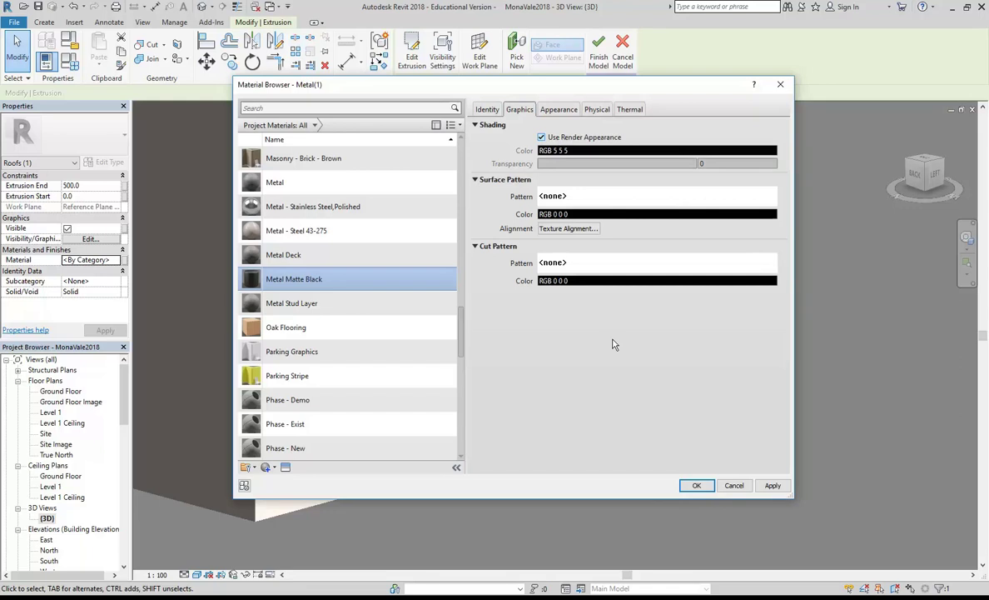
{"action": "left_click", "coordinate": [560, 112]}
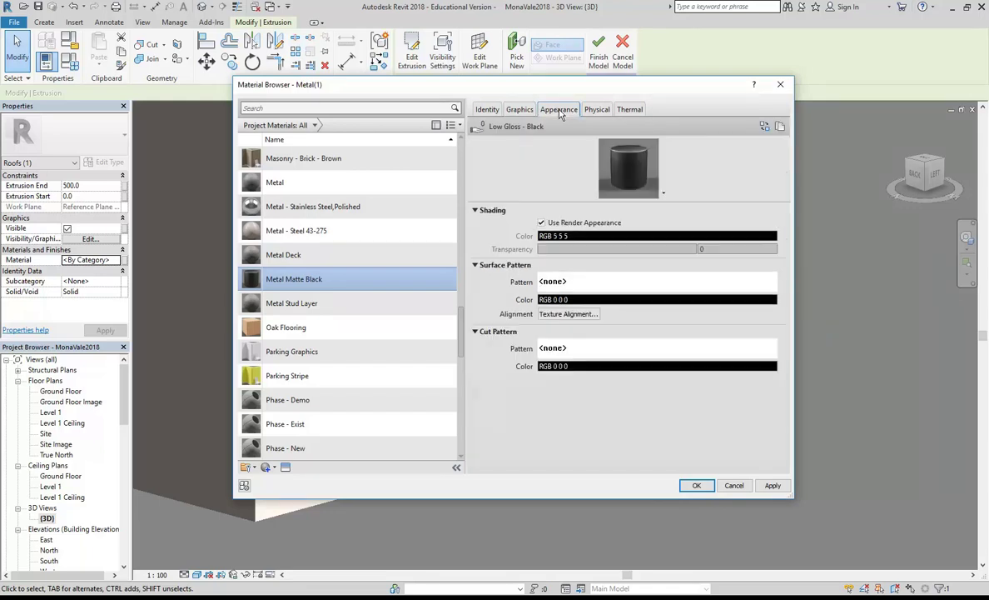
{"action": "left_click", "coordinate": [513, 112]}
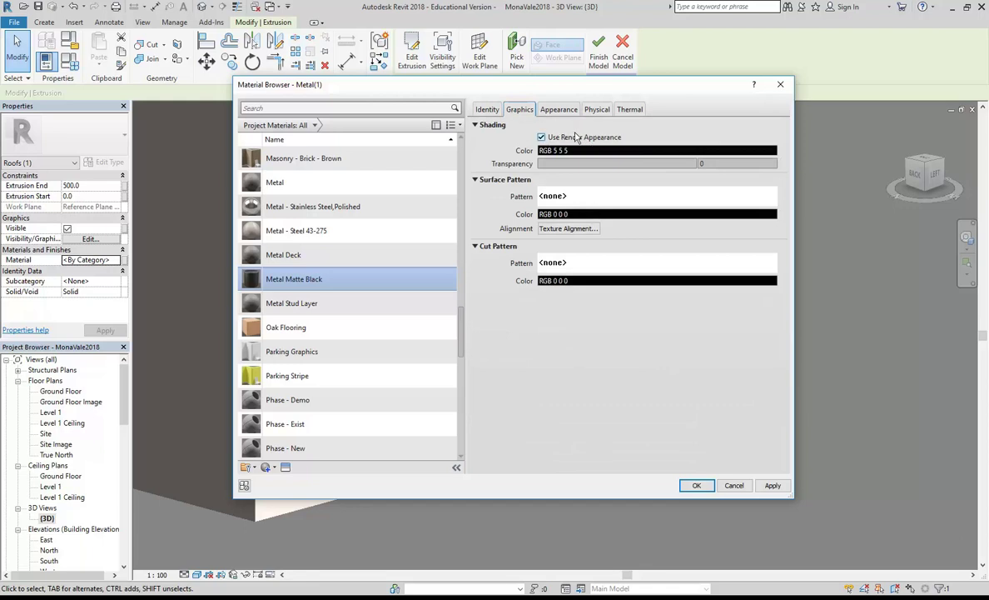
{"action": "left_click", "coordinate": [559, 111]}
{"action": "left_click", "coordinate": [520, 111]}
Confirm the material edits and set the awning extrusion's Material to Metal Matte Black
{"action": "left_click", "coordinate": [697, 486]}
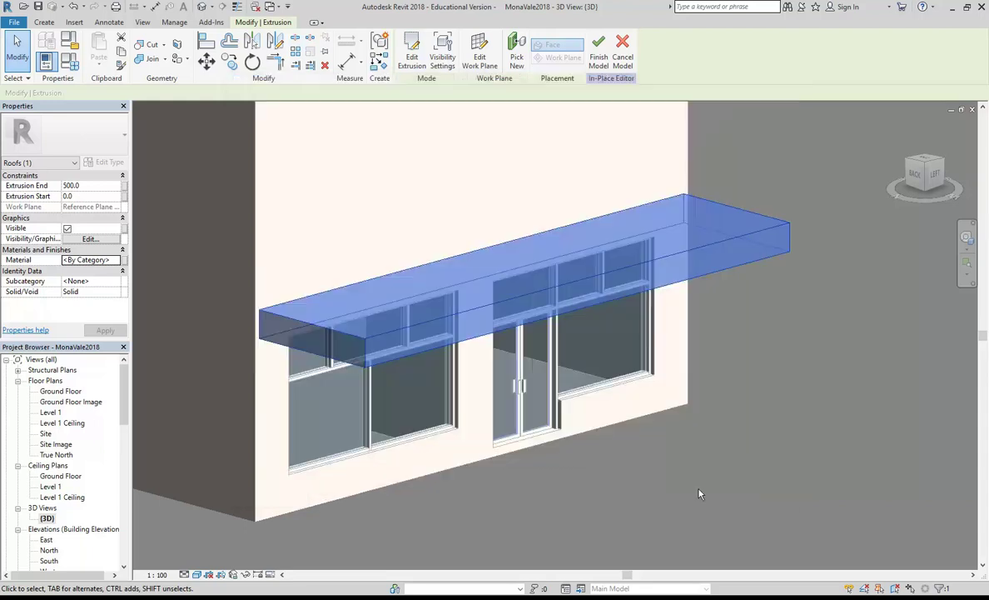
{"action": "left_click", "coordinate": [433, 171]}
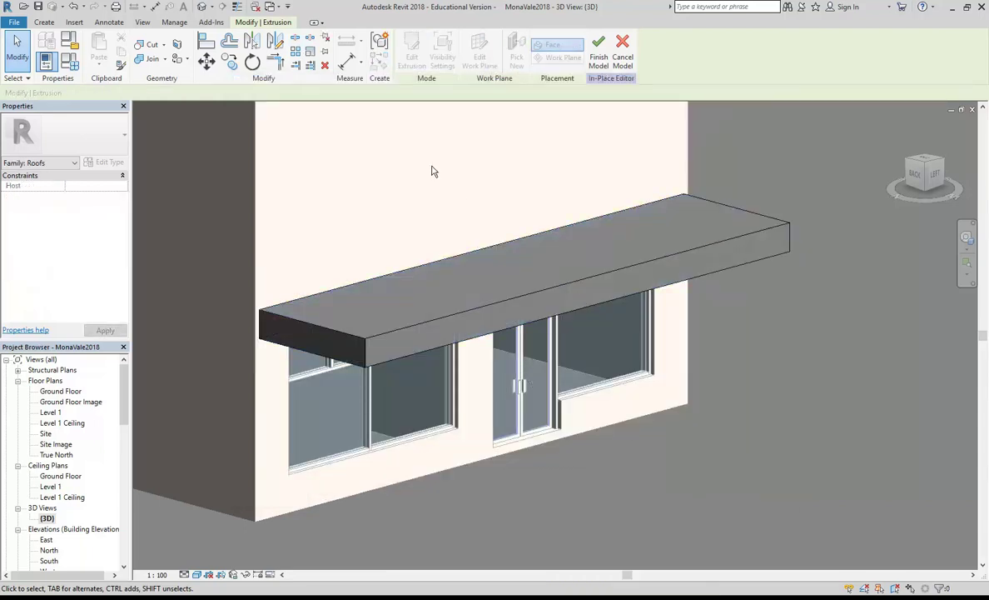
{"action": "left_click", "coordinate": [436, 322]}
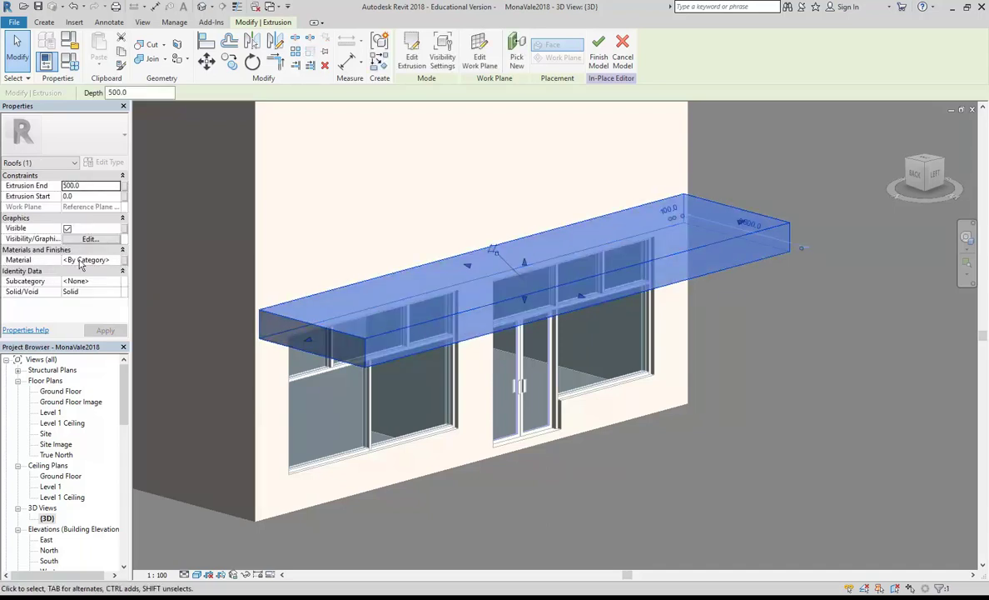
{"action": "left_click", "coordinate": [79, 260]}
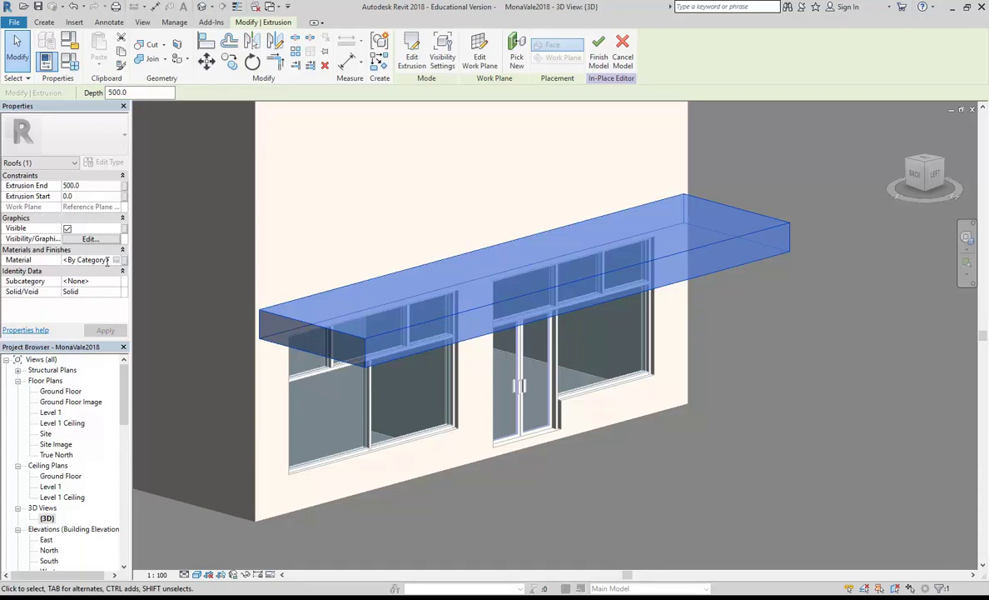
{"action": "left_click", "coordinate": [117, 260]}
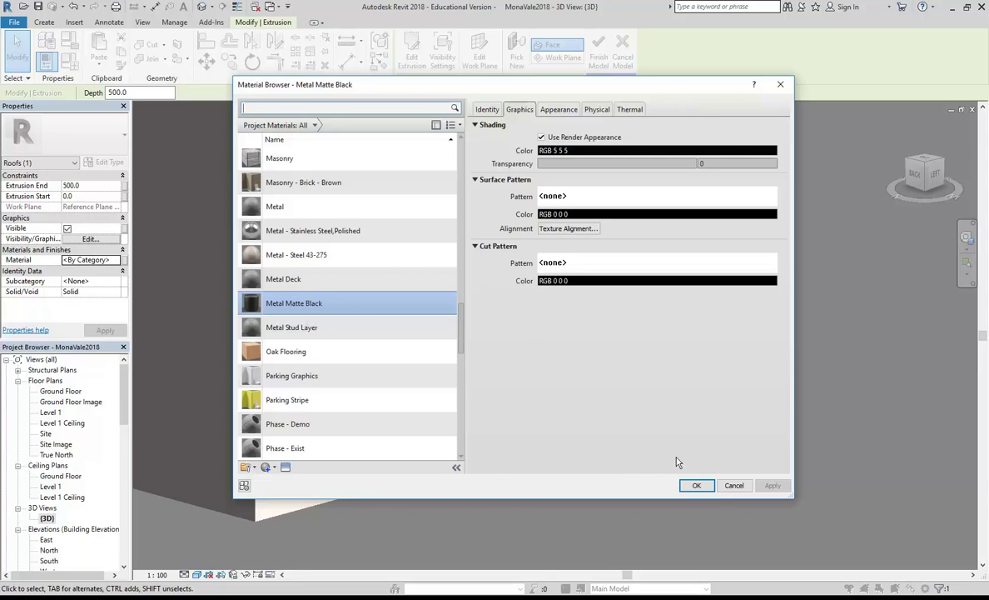
{"action": "left_click", "coordinate": [697, 486]}
{"action": "left_click", "coordinate": [374, 199]}
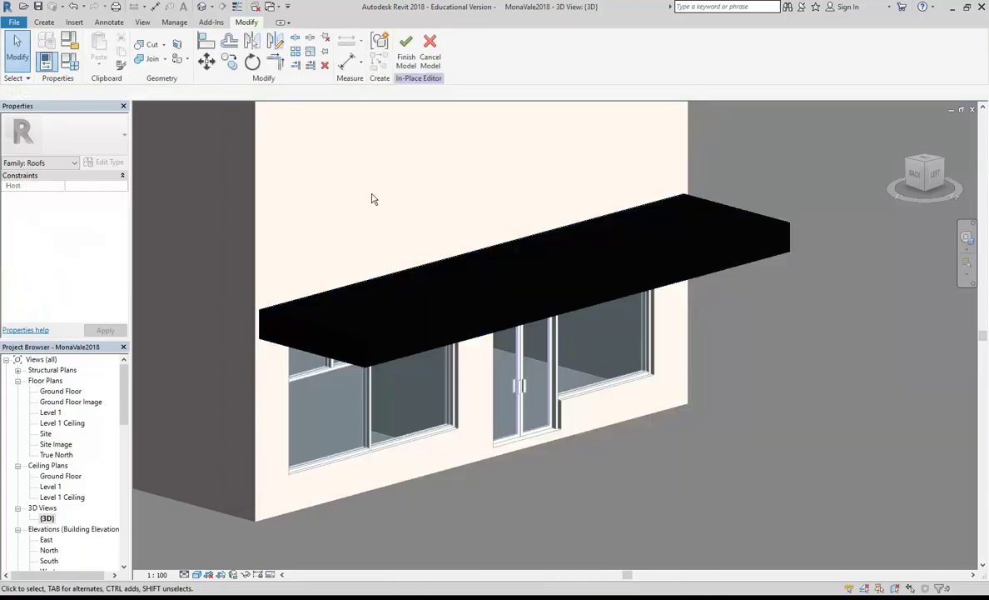
Orbit around the storefront and recheck that the awning uses Metal Matte Black
{"action": "middle_click_drag", "start_coordinate": [472, 214], "coordinate": [542, 209], "text": "shift"}
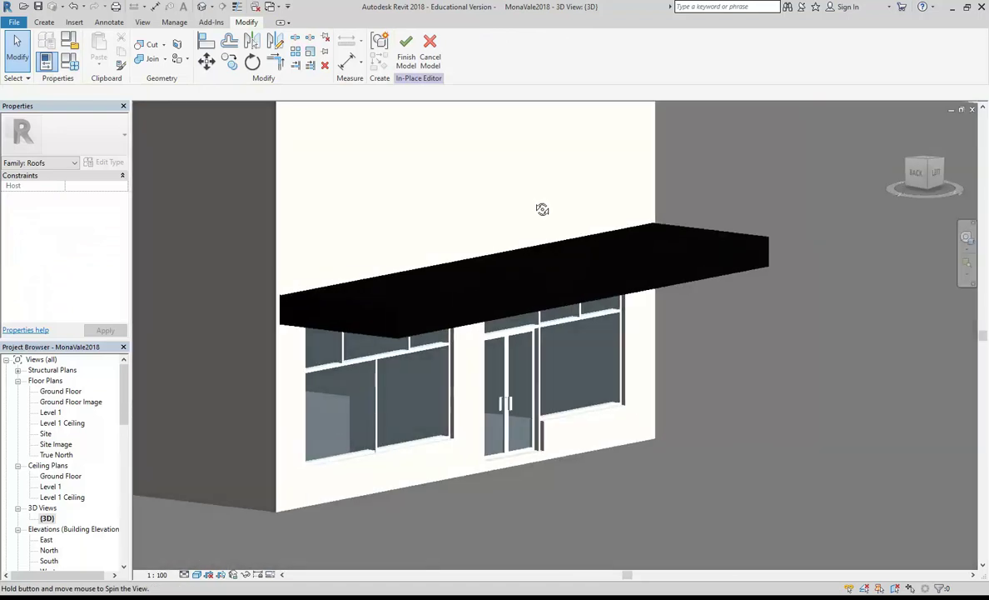
{"action": "left_click", "coordinate": [510, 293]}
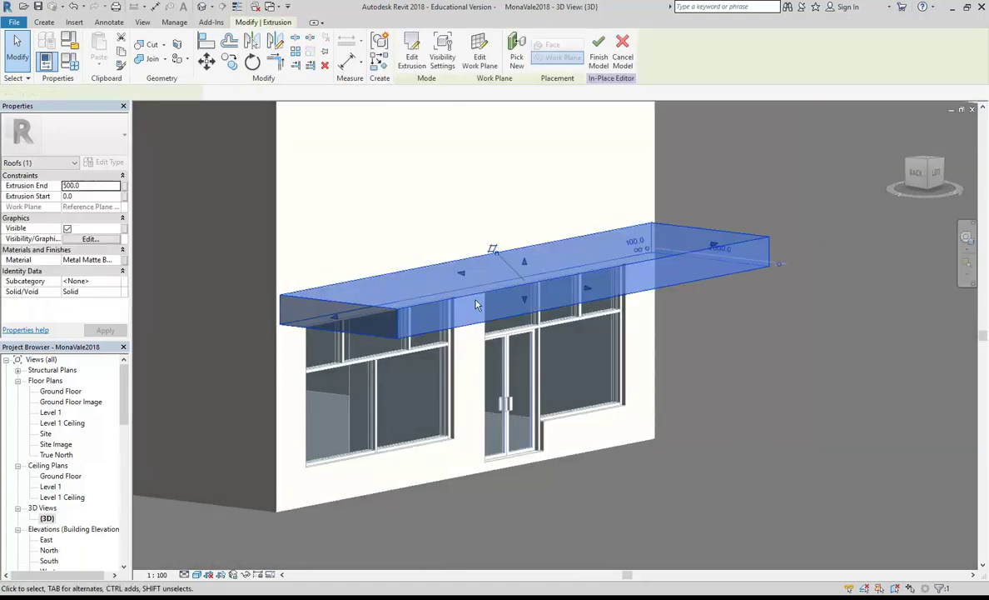
{"action": "left_click", "coordinate": [122, 259]}
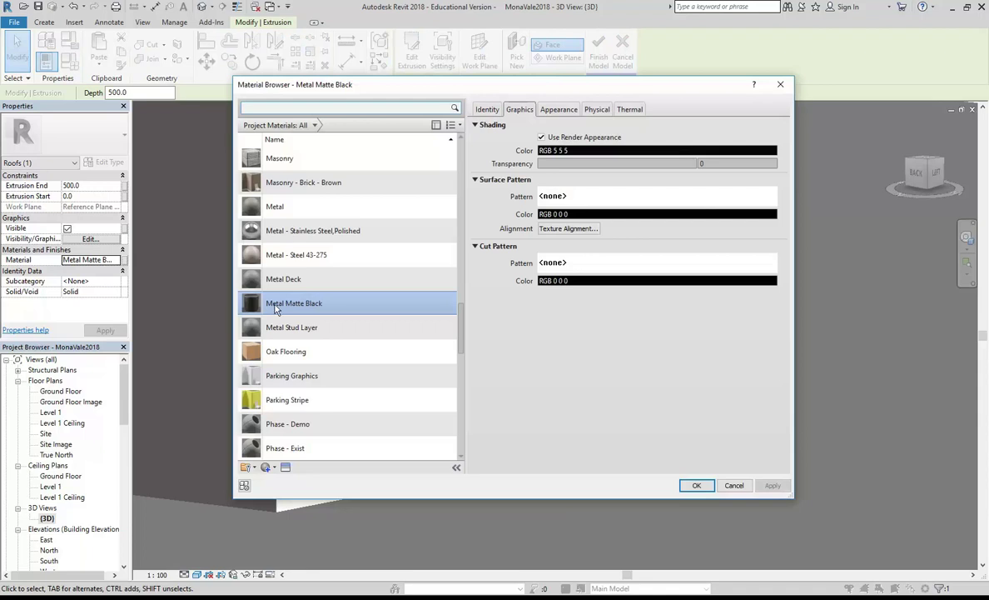
{"action": "left_click", "coordinate": [696, 484]}
{"action": "left_click", "coordinate": [492, 226]}
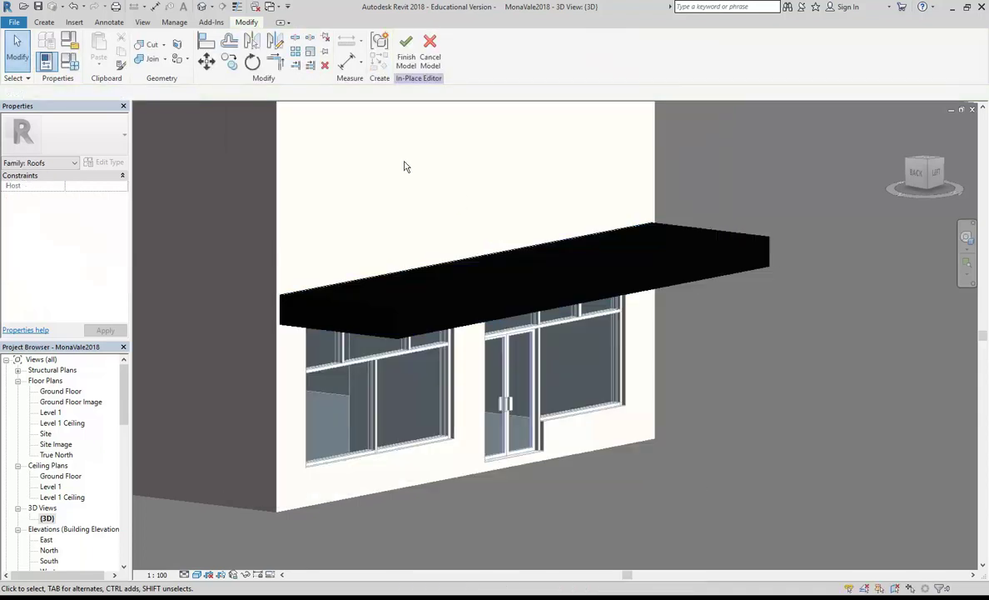
{"action": "middle_click_drag", "start_coordinate": [404, 165], "coordinate": [351, 258], "text": "shift"}
{"action": "middle_click_drag", "start_coordinate": [371, 189], "coordinate": [375, 212], "text": "shift"}
Finish the in-place awning model and orbit to a front-corner view of the building
{"action": "left_click", "coordinate": [407, 50]}
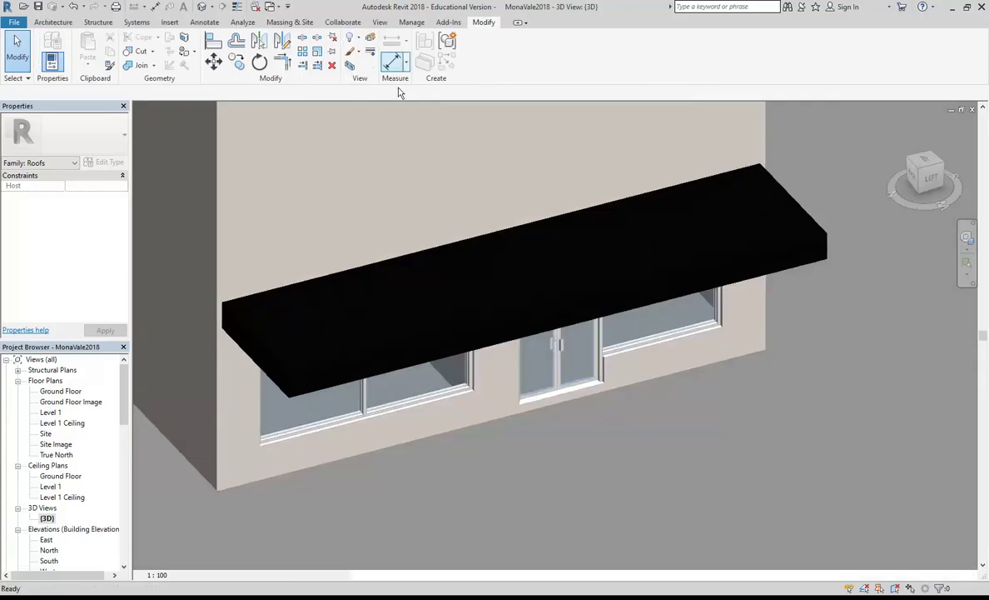
{"action": "scroll", "coordinate": [391, 200], "scroll_direction": "down", "scroll_amount": 6}
{"action": "scroll", "coordinate": [590, 418], "scroll_direction": "up", "scroll_amount": 5}
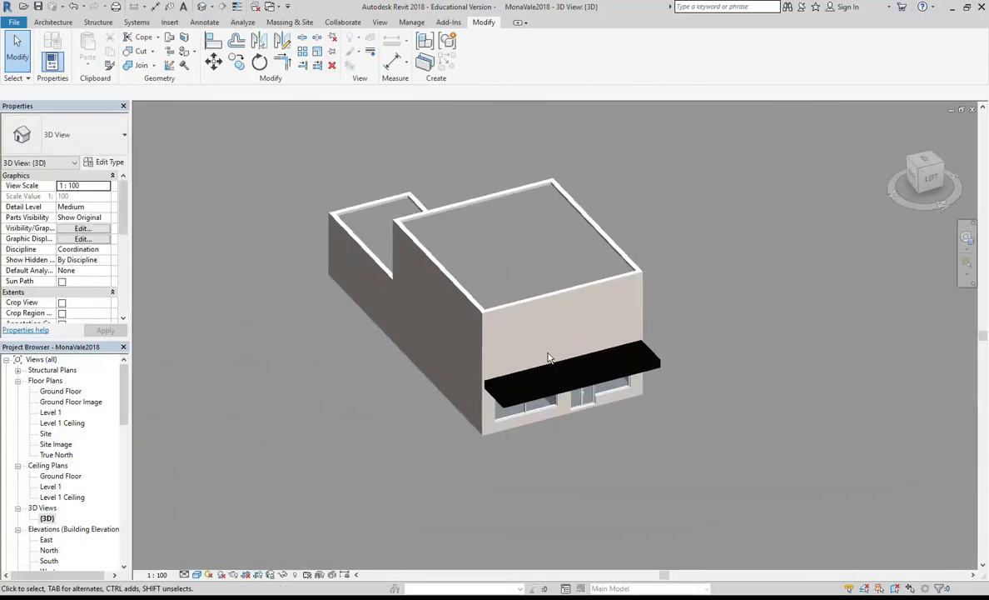
{"action": "middle_click_drag", "start_coordinate": [548, 358], "coordinate": [391, 366], "text": "shift"}
{"action": "scroll", "coordinate": [549, 364], "scroll_direction": "up", "scroll_amount": 3}
{"action": "scroll", "coordinate": [552, 266], "scroll_direction": "up", "scroll_amount": 3}
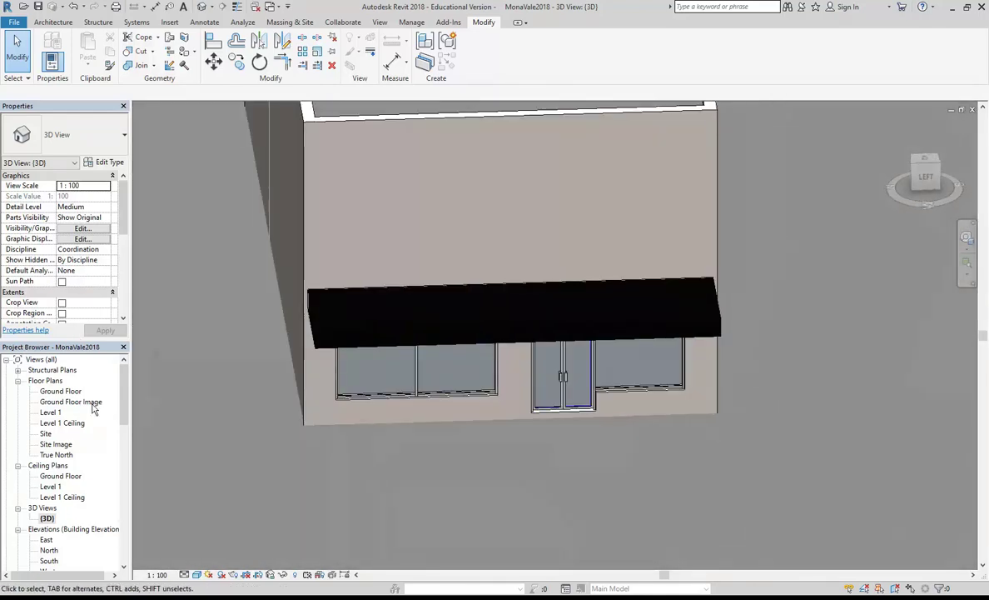
In the Ground Floor plan, place a perspective camera facing the shop to create 3D View 1
{"action": "double_click", "coordinate": [66, 391]}
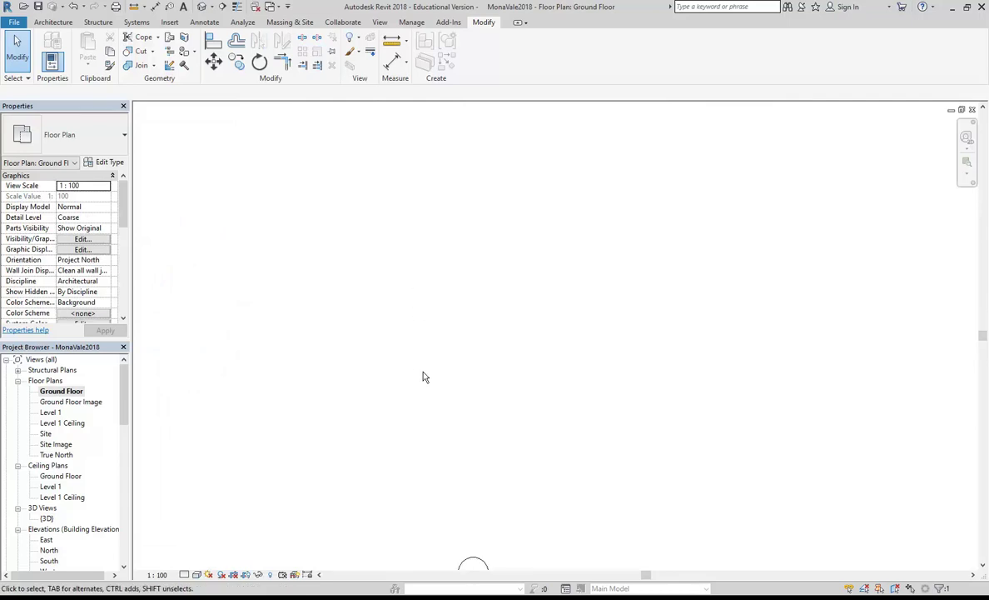
{"action": "scroll", "coordinate": [455, 218], "scroll_direction": "down", "scroll_amount": 5}
{"action": "scroll", "coordinate": [317, 359], "scroll_direction": "up", "scroll_amount": 3}
{"action": "left_click", "coordinate": [216, 8]}
{"action": "left_click", "coordinate": [214, 31]}
{"action": "left_click", "coordinate": [258, 244]}
{"action": "left_click", "coordinate": [708, 511]}
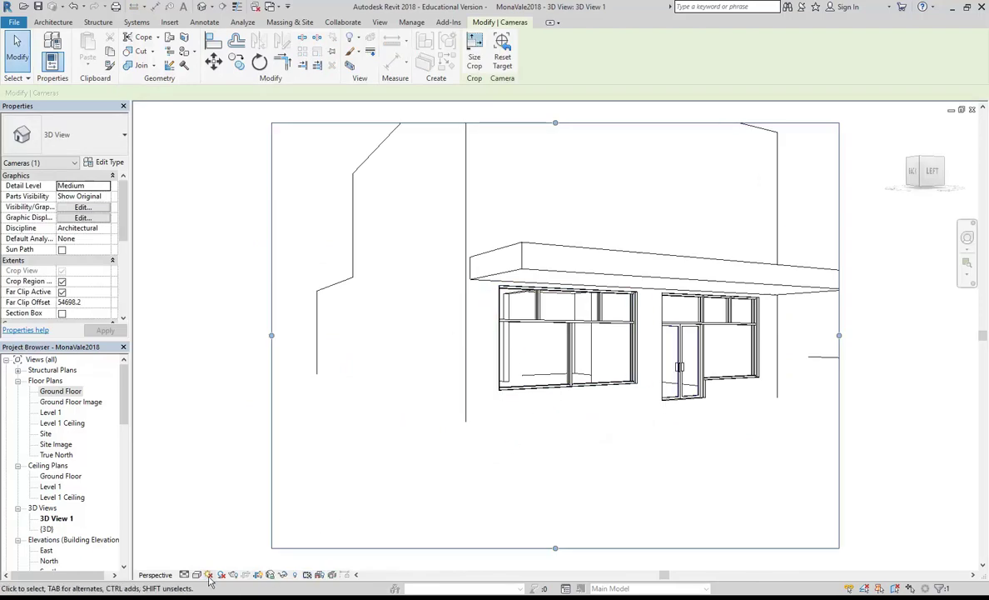
Set the camera view's visual style to Shaded and adjust its framing of the shopfront
{"action": "left_click", "coordinate": [196, 574]}
{"action": "left_click", "coordinate": [221, 511]}
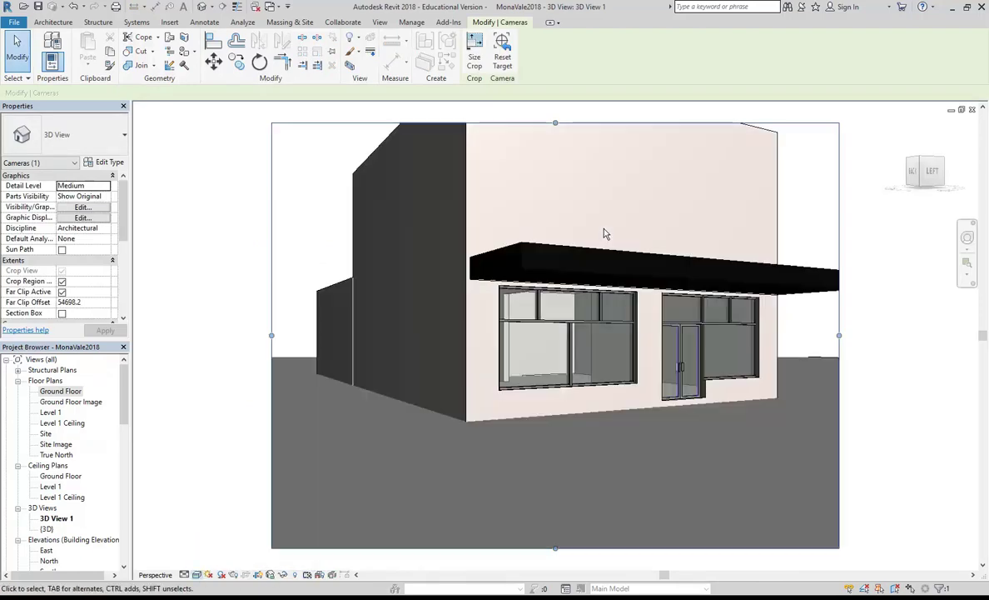
{"action": "left_click", "coordinate": [967, 238]}
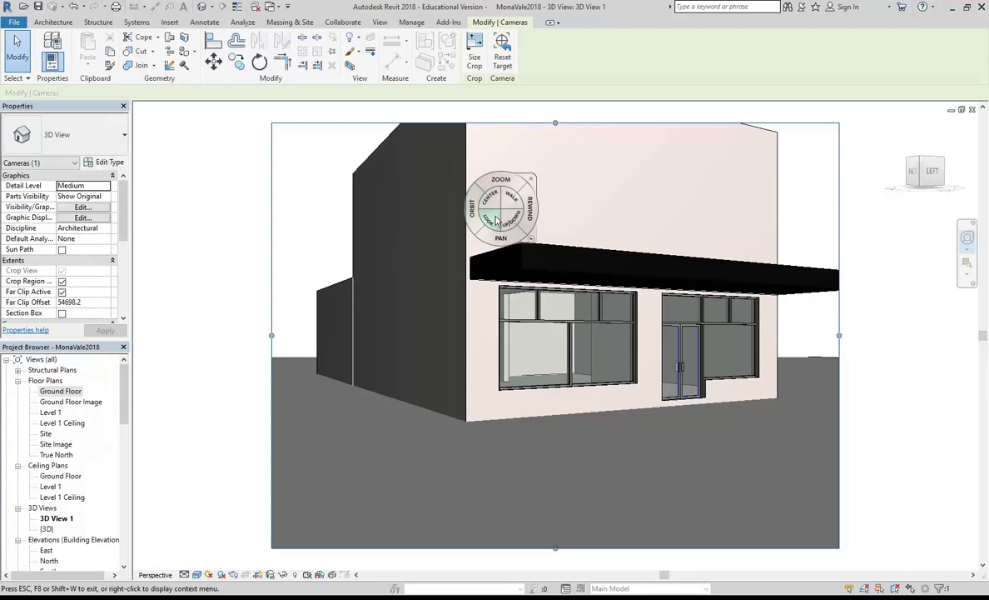
{"action": "left_click_drag", "start_coordinate": [488, 218], "coordinate": [535, 219]}
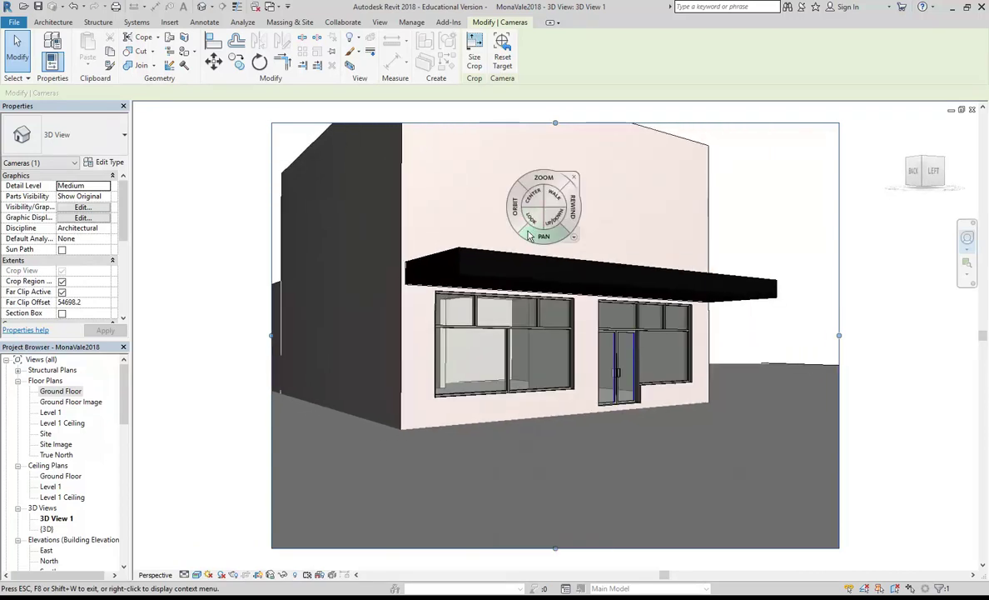
{"action": "left_click_drag", "start_coordinate": [531, 244], "coordinate": [541, 263]}
{"action": "key", "text": "Escape"}
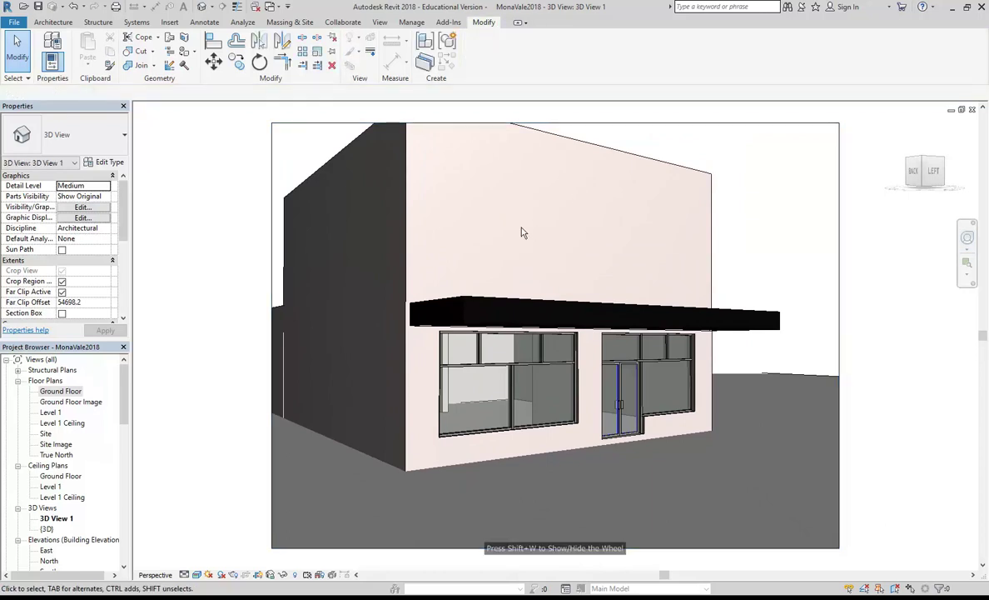
{"action": "scroll", "coordinate": [523, 234], "scroll_direction": "up", "scroll_amount": 2}
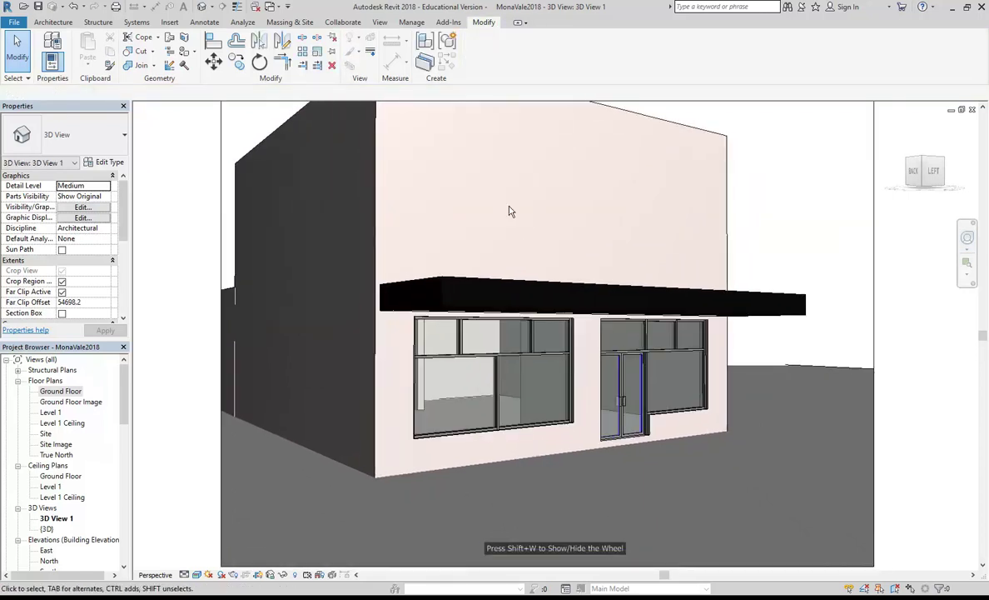